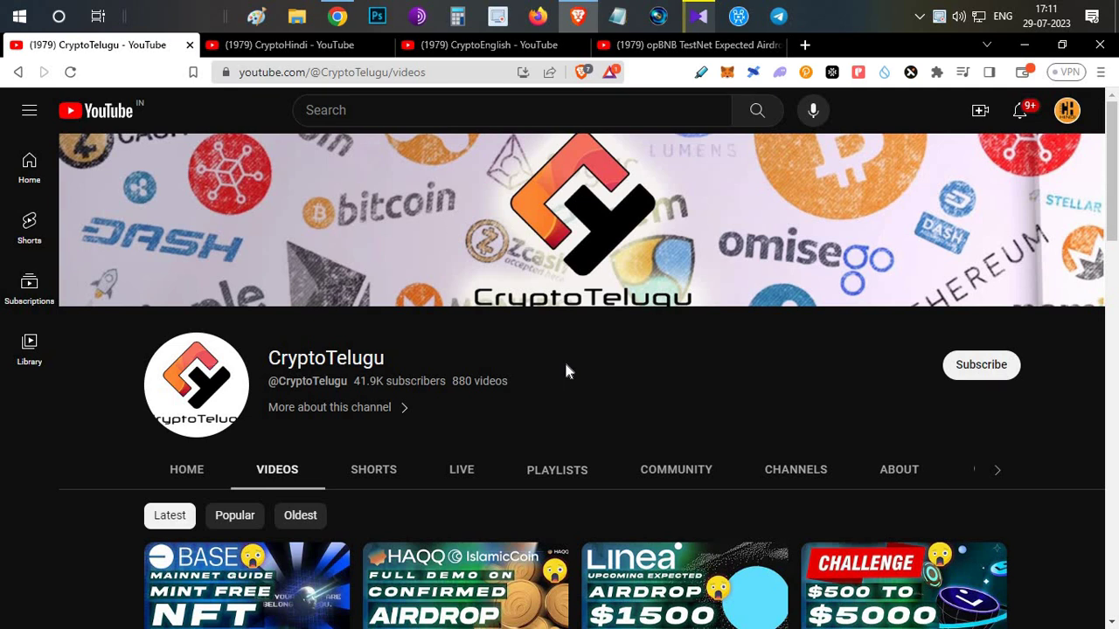
Switch to Chrome and read the CoinDesk article on Polyhedra Network's funding round and investors, highlighting the amount in its headline.
left_click(578, 16)
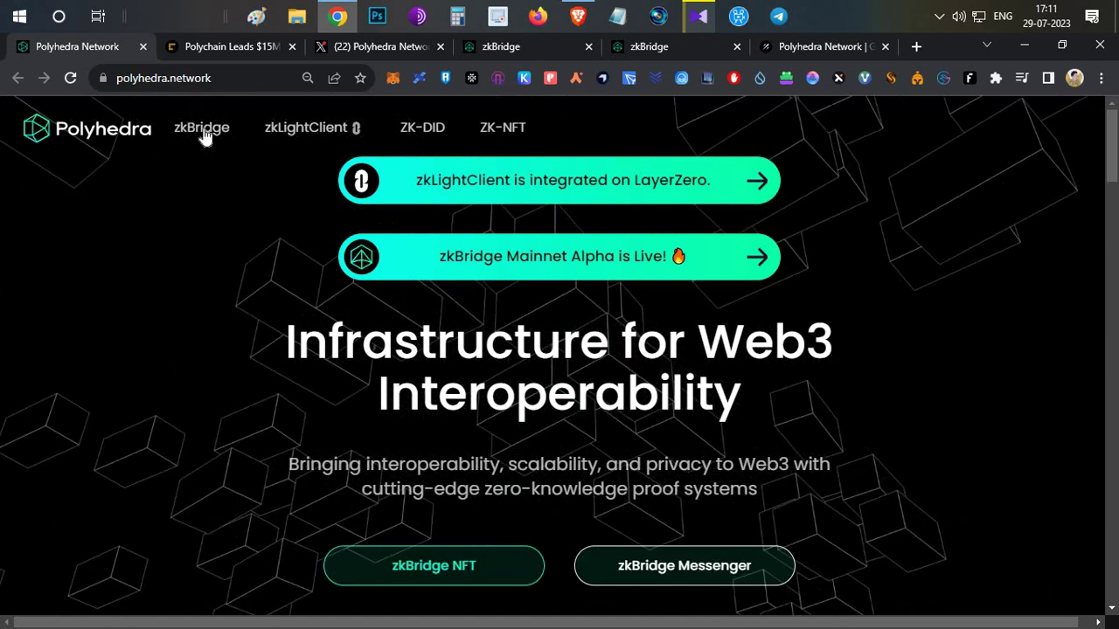
left_click(207, 50)
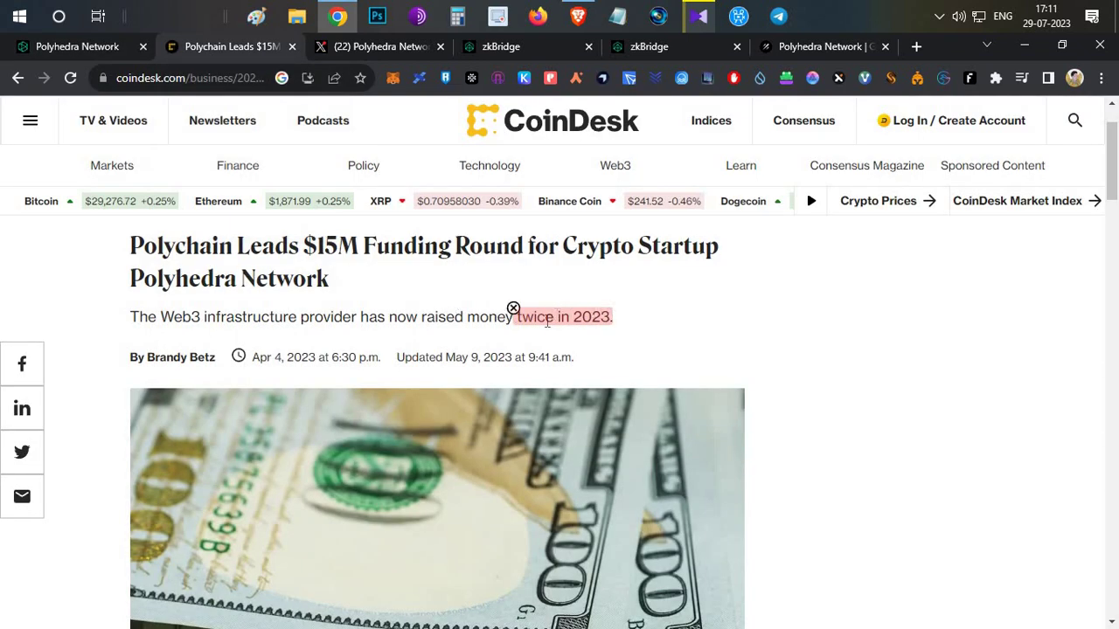
scroll(547, 320, "down", 5)
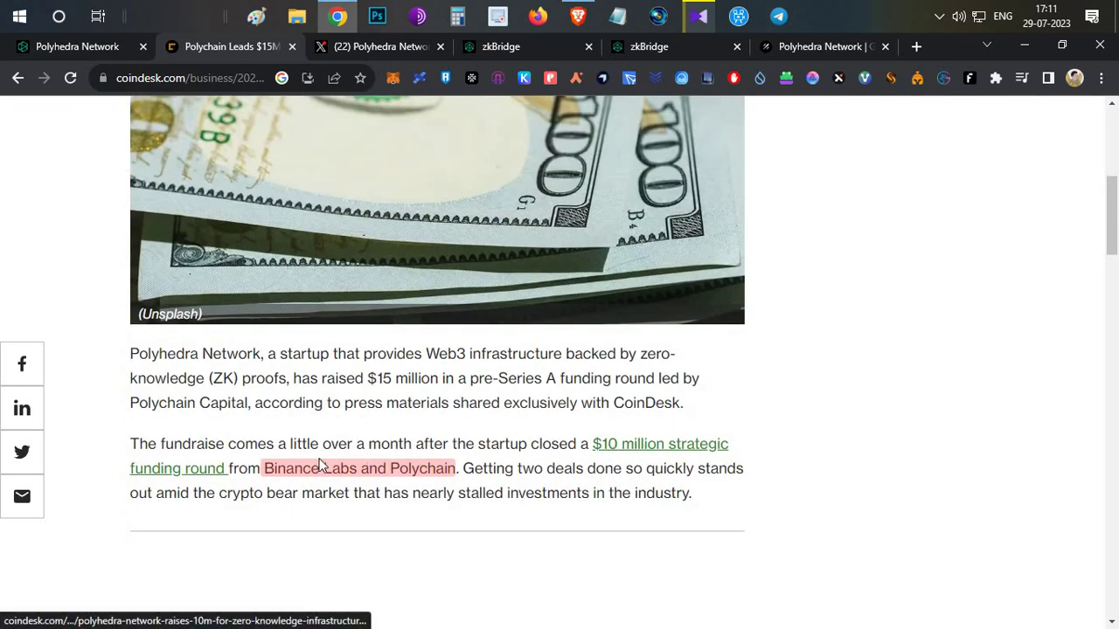
mouse_move(307, 470)
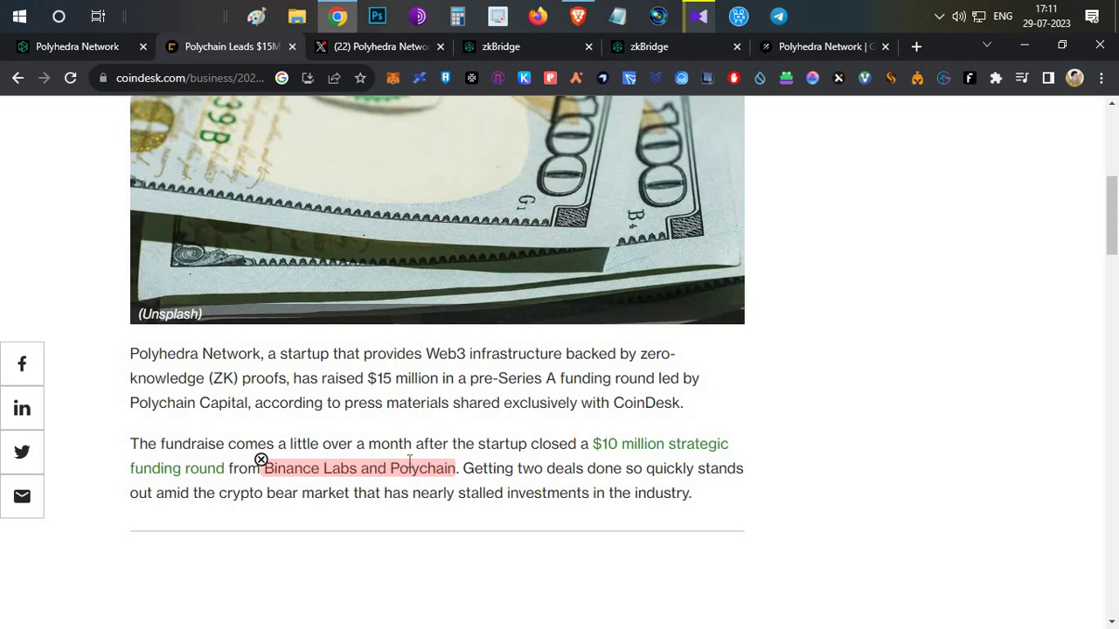
scroll(407, 461, "up", 5)
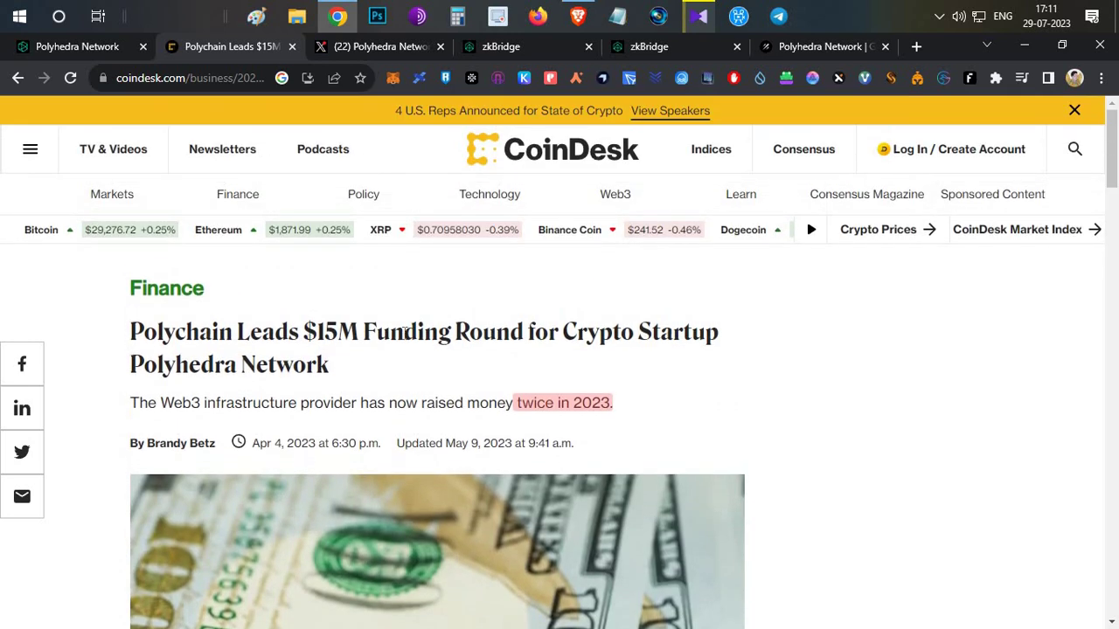
left_click_drag(405, 333, 304, 332)
scroll(402, 350, "down", 1)
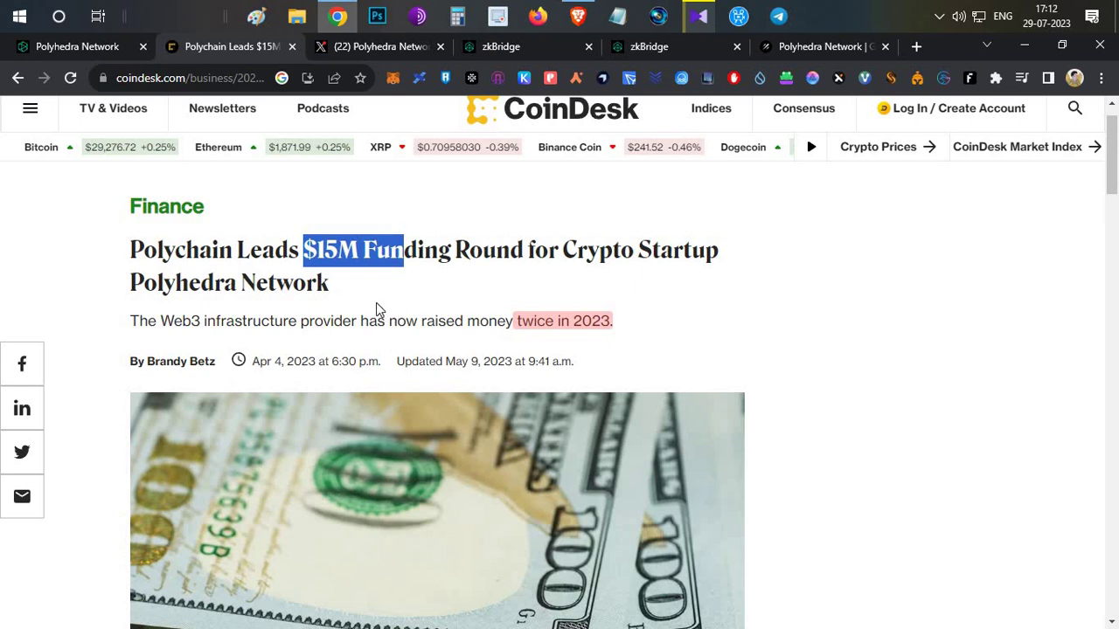
scroll(376, 306, "down", 6)
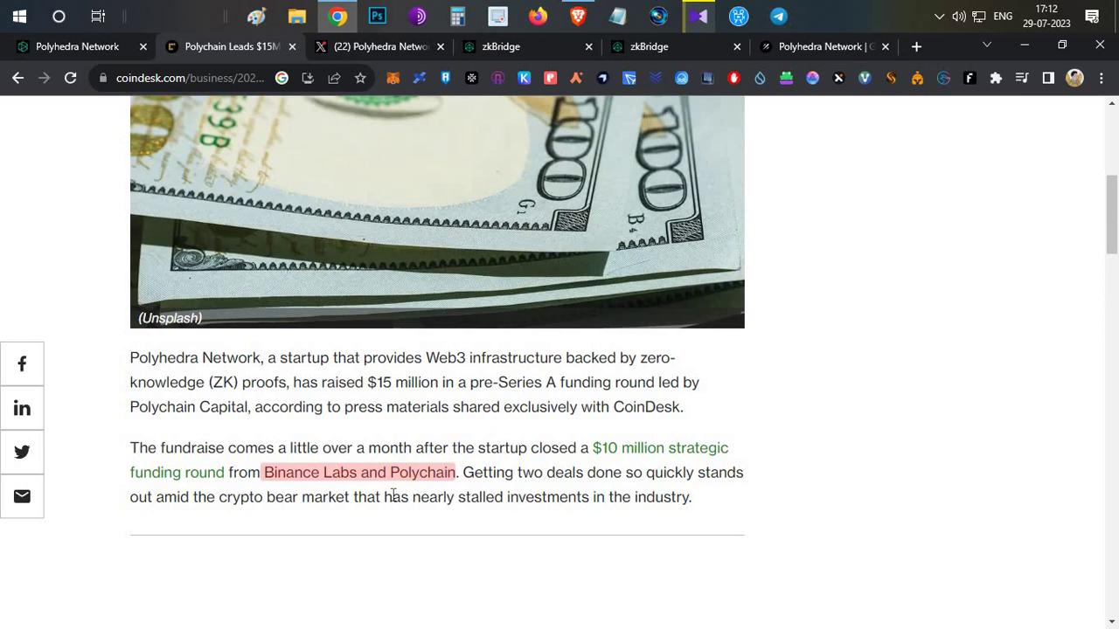
scroll(387, 496, "up", 5)
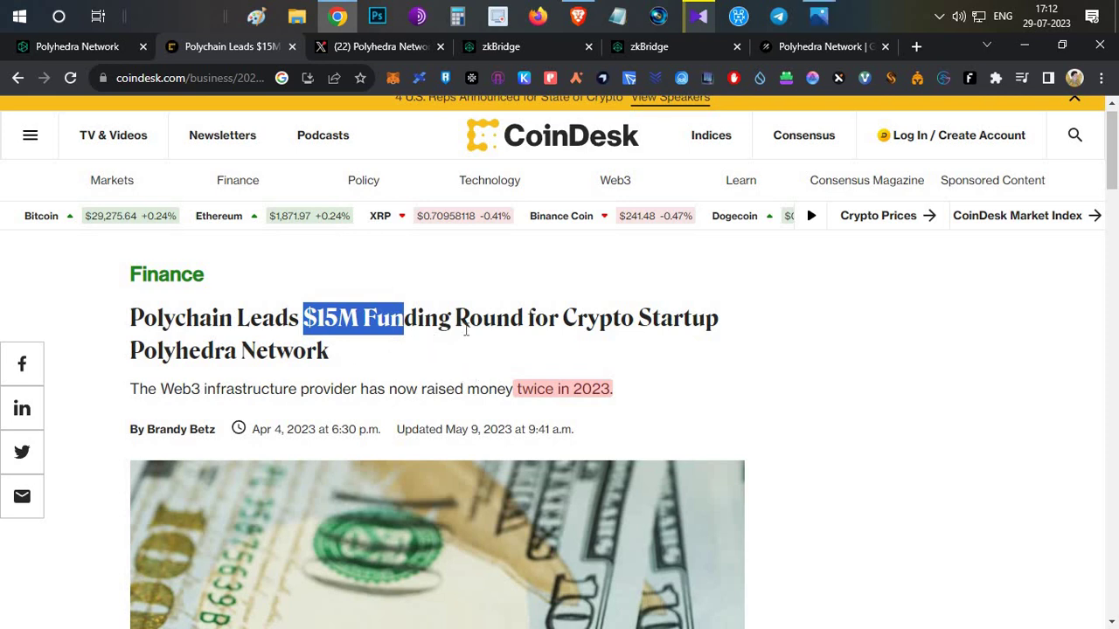
Examine the ph.jpg screenshot of the Polyhedra FAQ, covering participant bonuses and testing rewards, and return to the Polyhedra website.
left_click(87, 47)
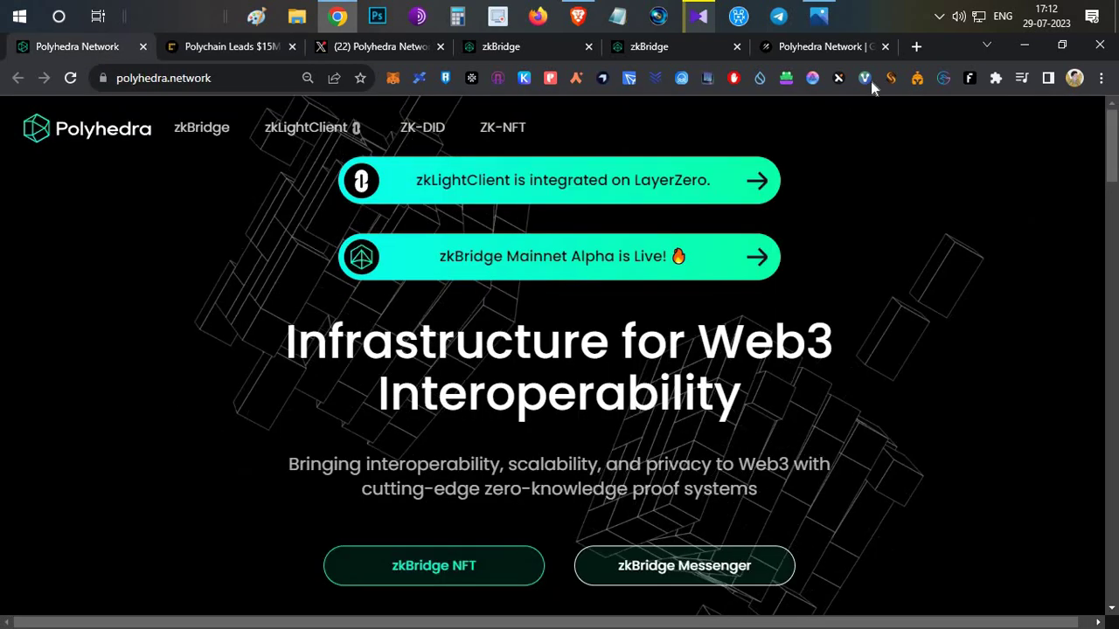
key("alt+Tab")
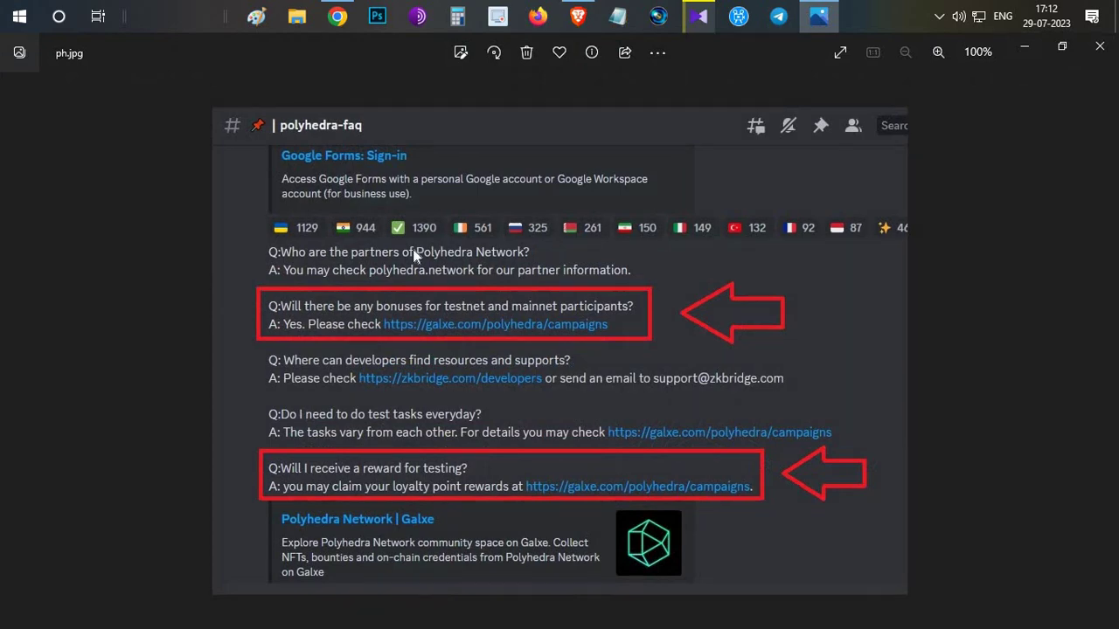
scroll(390, 187, "up", 2)
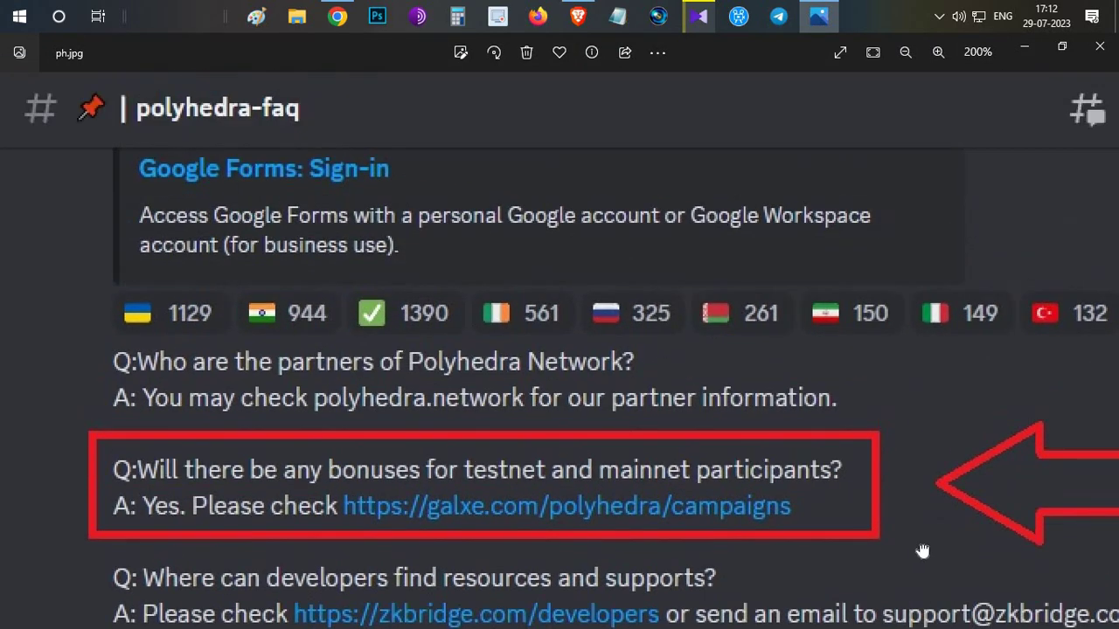
left_click_drag(922, 550, 341, 339)
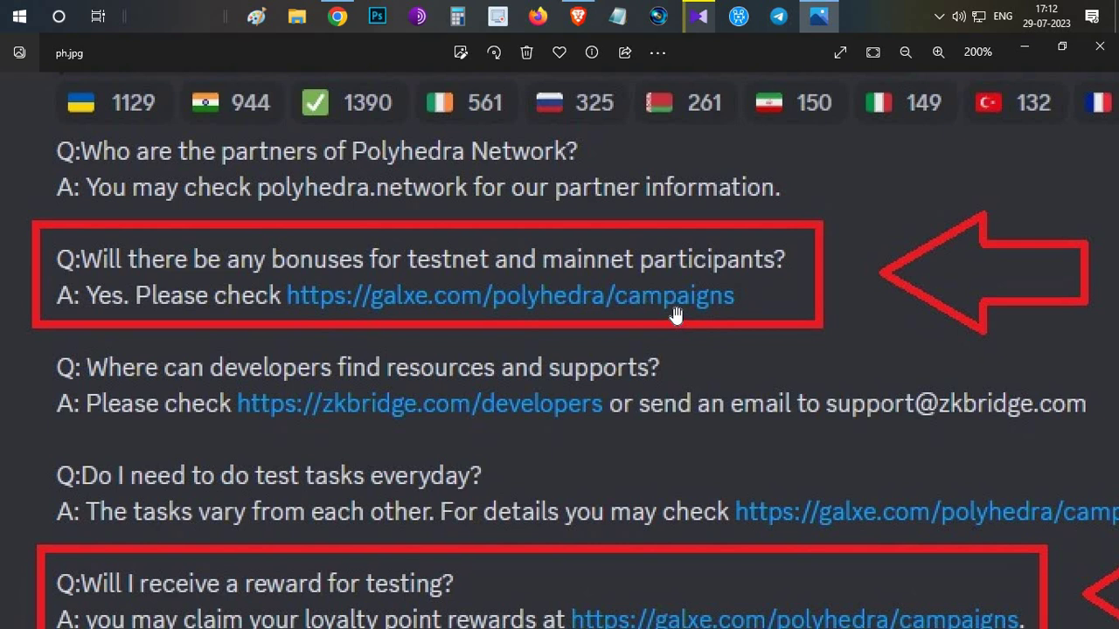
left_click_drag(565, 461, 571, 262)
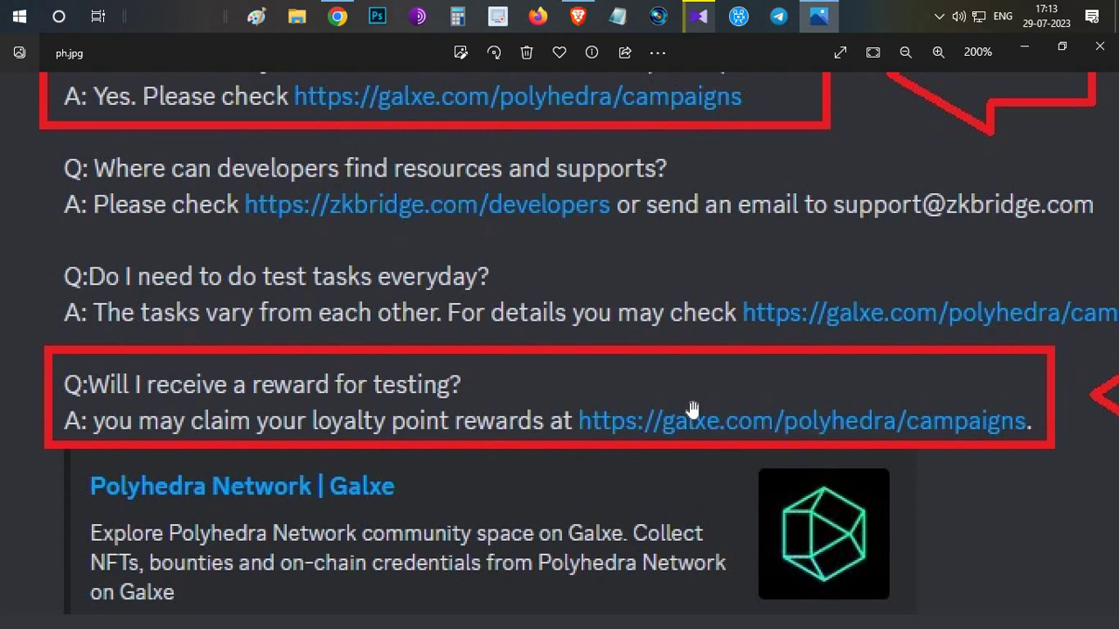
scroll(690, 403, "down", 3)
left_click(1022, 53)
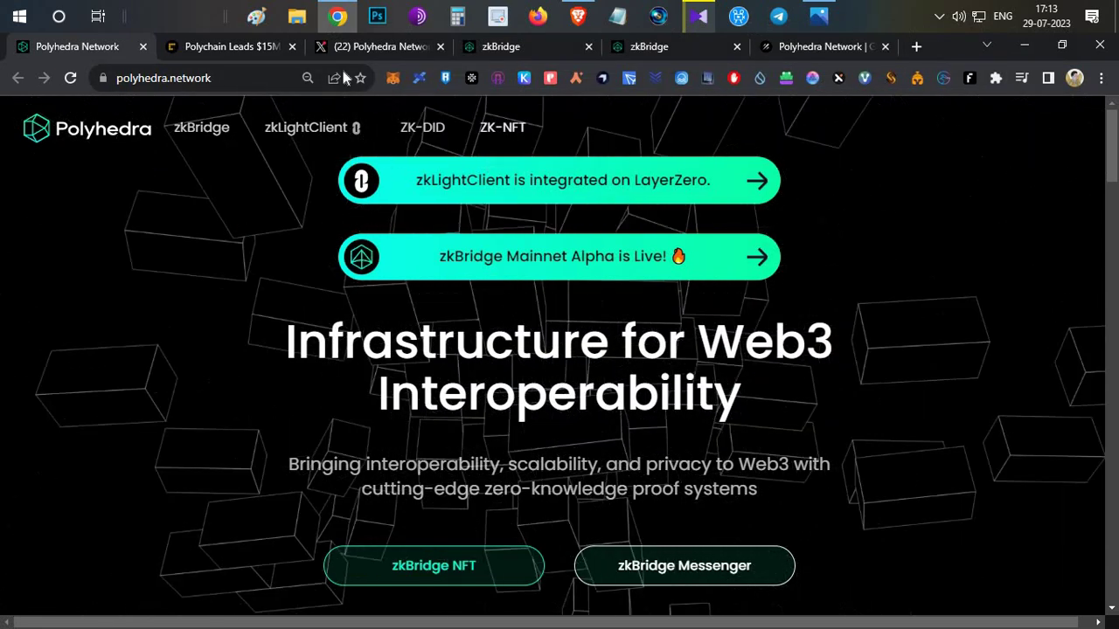
View the Loyalty page on the zkBridge site and return to the Polyhedra home page.
left_click(483, 52)
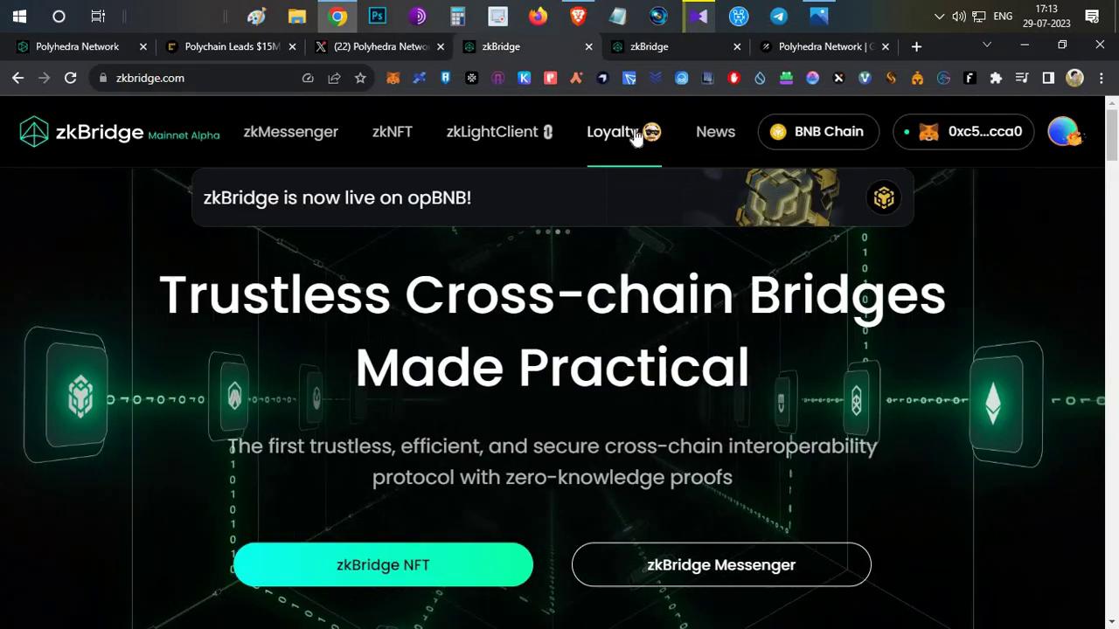
left_click(631, 135)
scroll(402, 568, "down", 1)
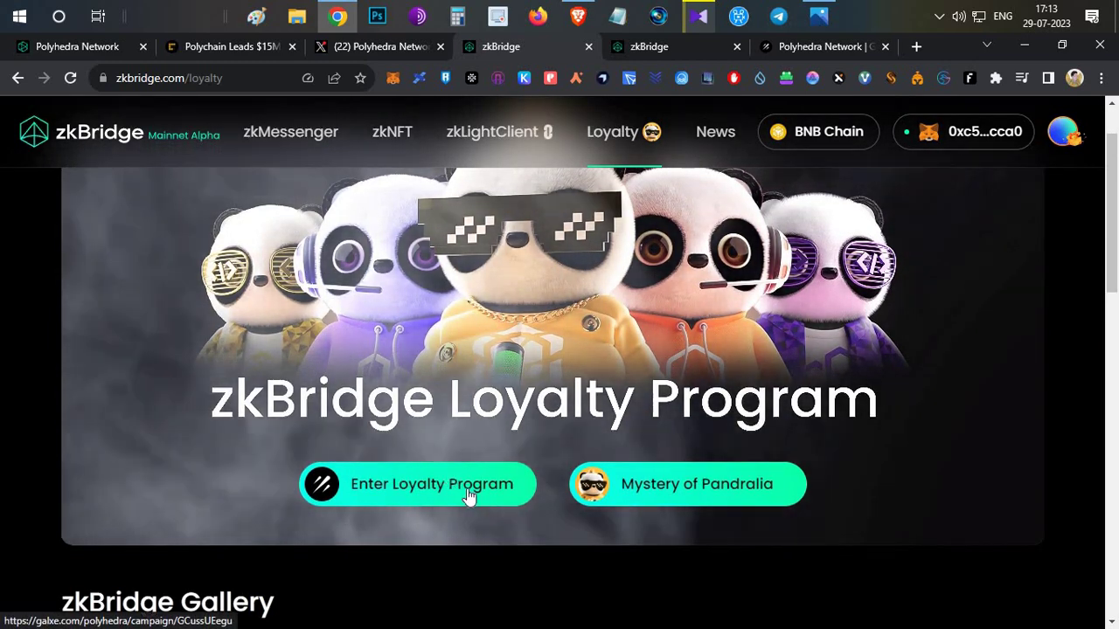
scroll(456, 441, "up", 1)
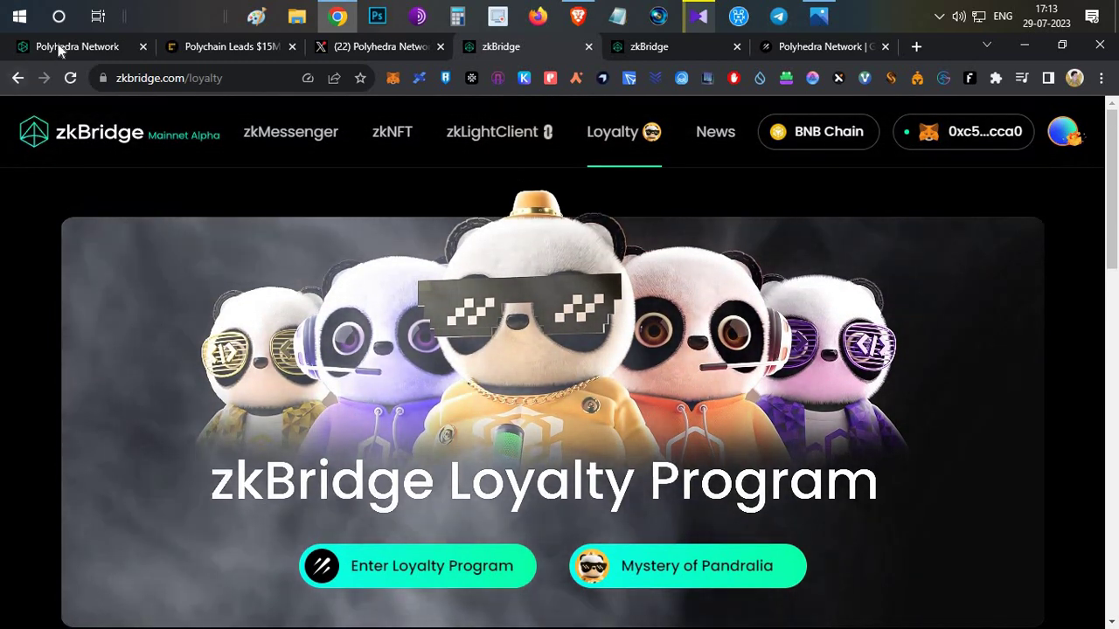
left_click(57, 45)
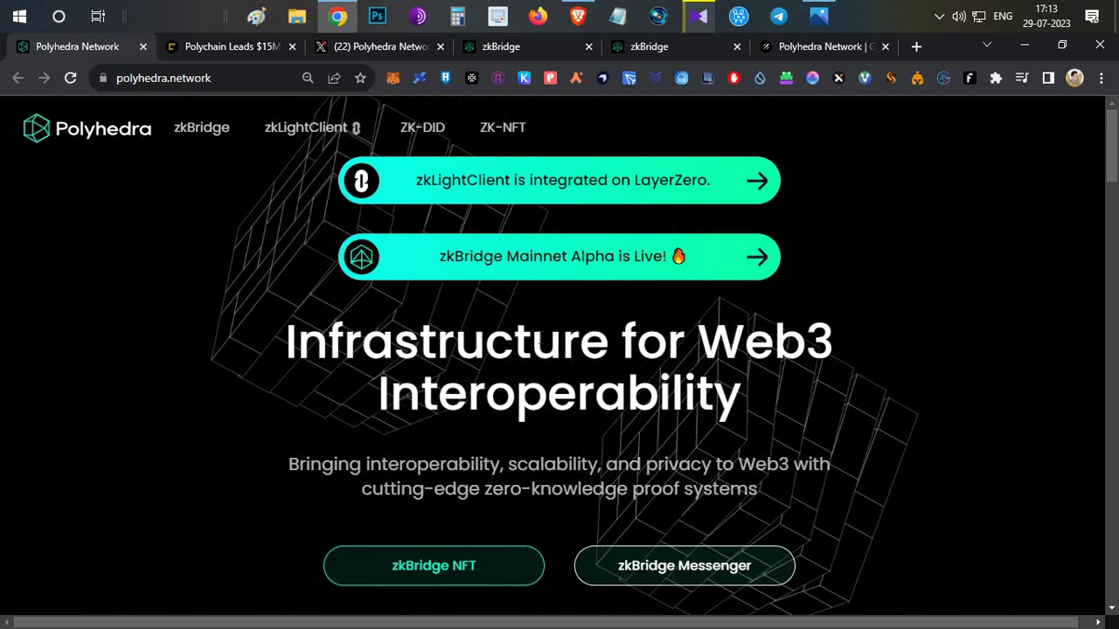
Examine Polyhedra Network's Twitter profile and its recent tweets on partners and zkBridge milestones, and return to the Polyhedra home page.
left_click(382, 47)
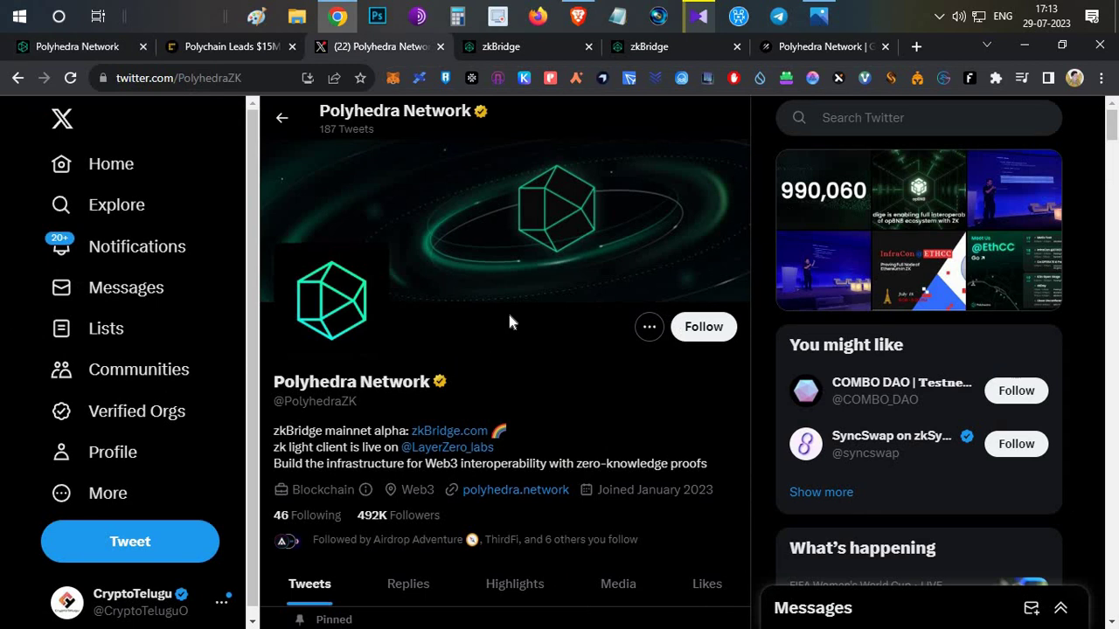
scroll(507, 309, "down", 2)
scroll(391, 365, "down", 3)
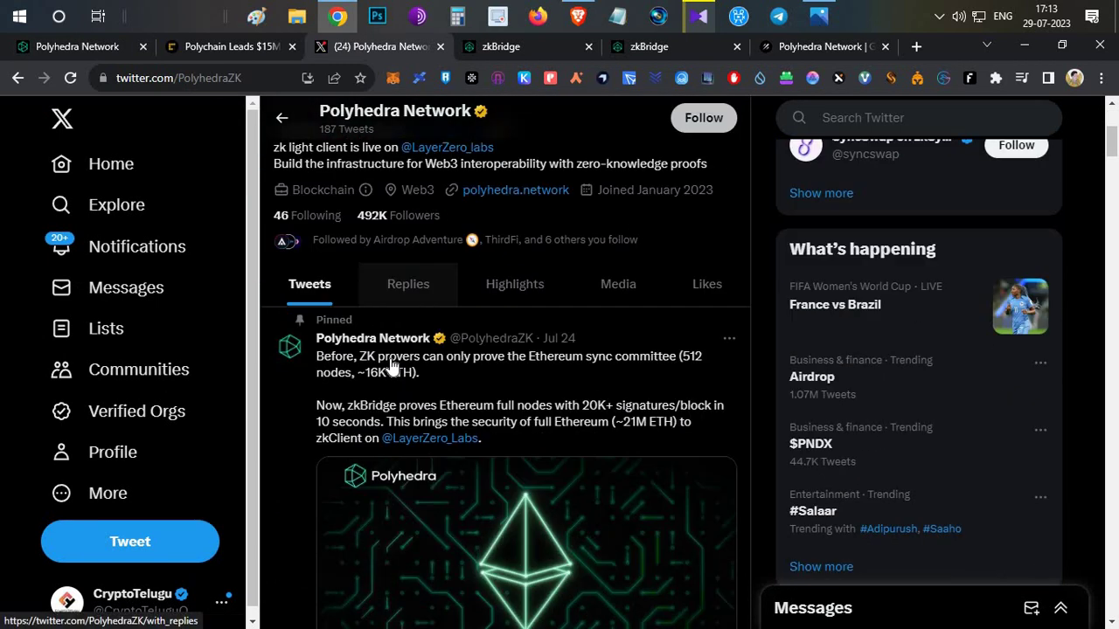
scroll(393, 367, "down", 4)
scroll(394, 367, "down", 8)
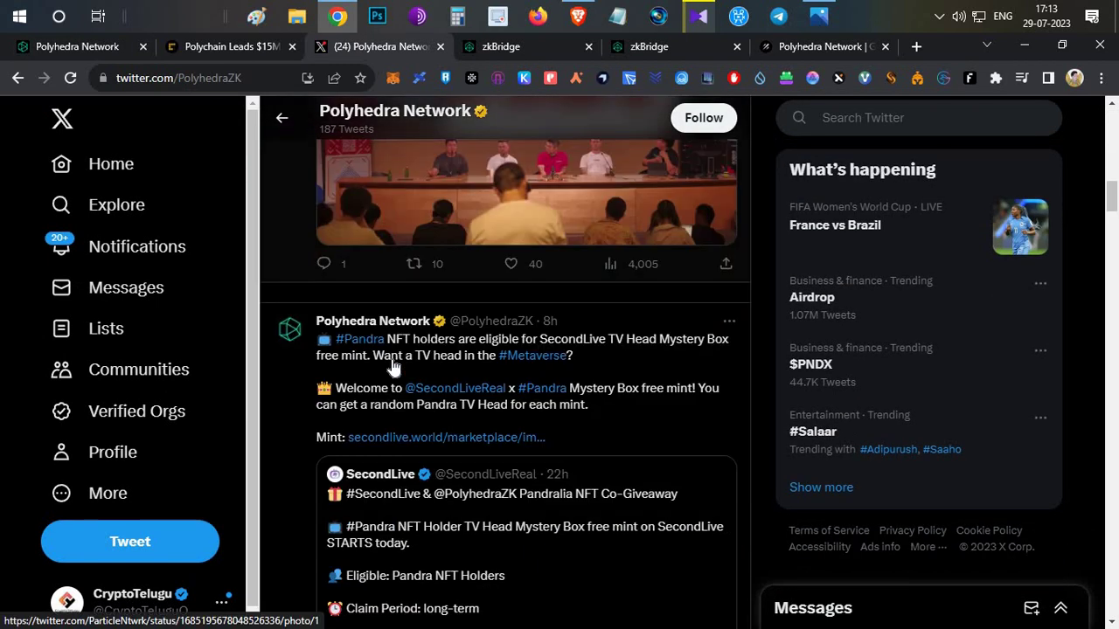
scroll(393, 367, "down", 5)
scroll(393, 367, "down", 6)
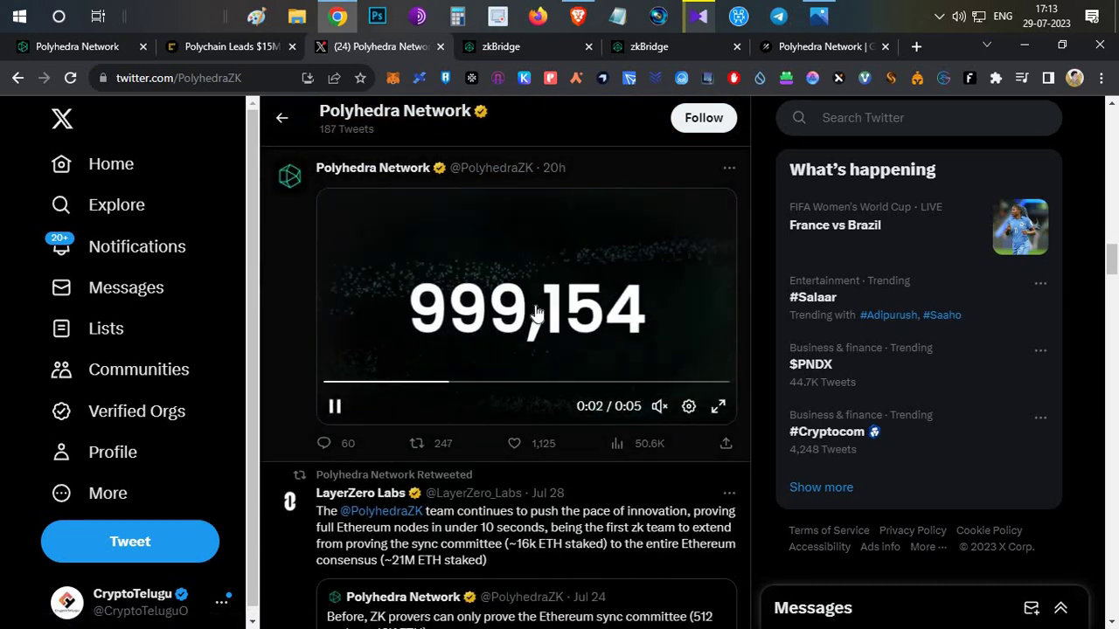
scroll(527, 305, "down", 4)
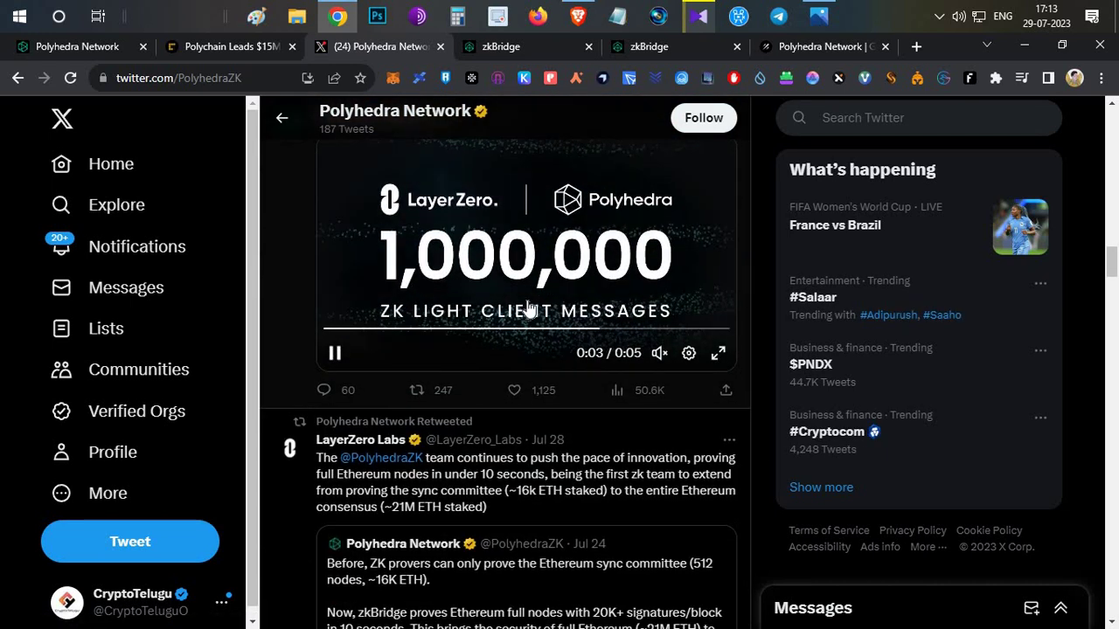
scroll(353, 265, "up", 2)
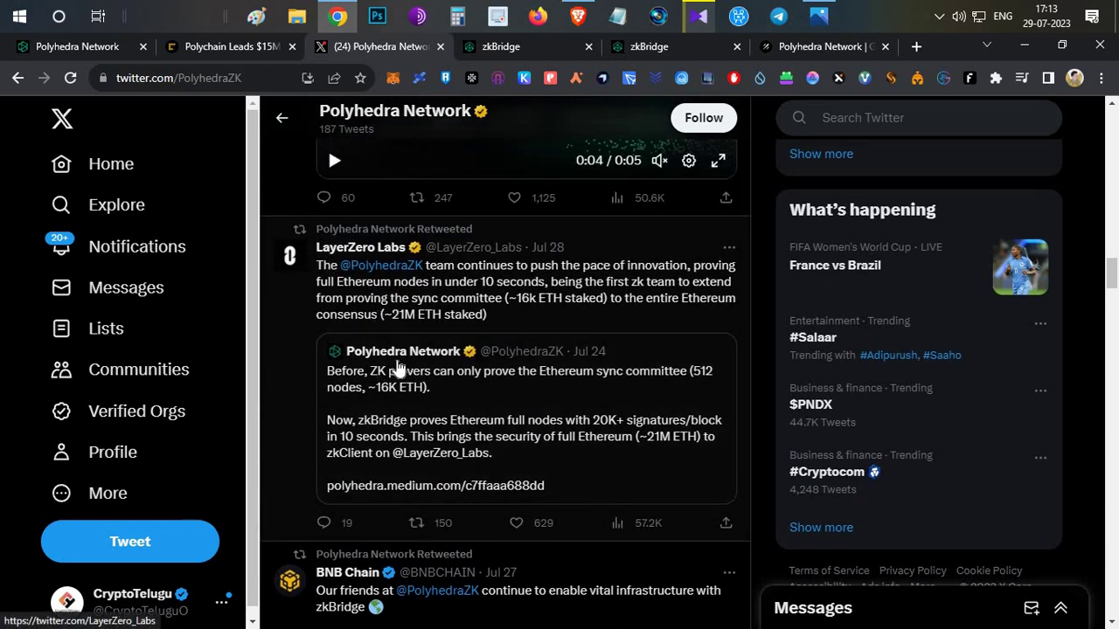
scroll(472, 324, "down", 4)
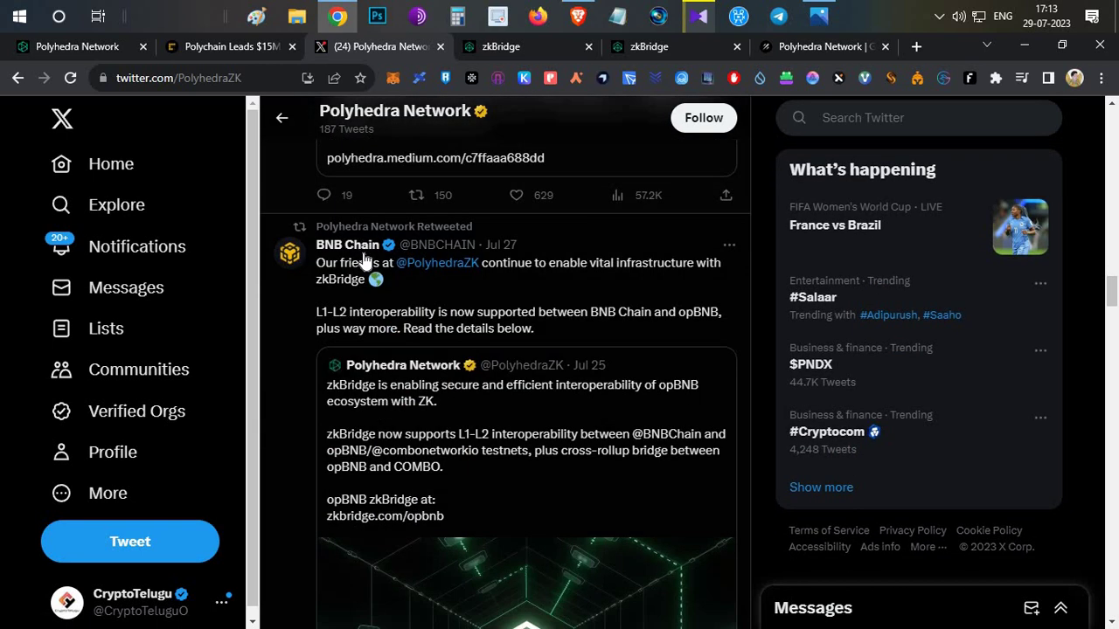
mouse_move(362, 254)
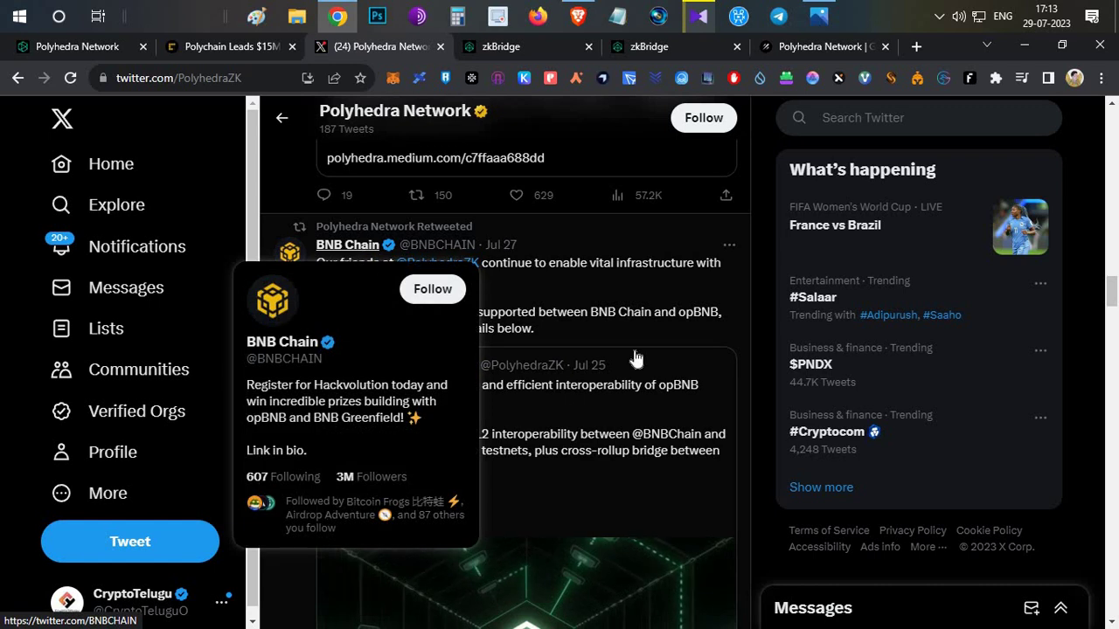
scroll(410, 223, "down", 8)
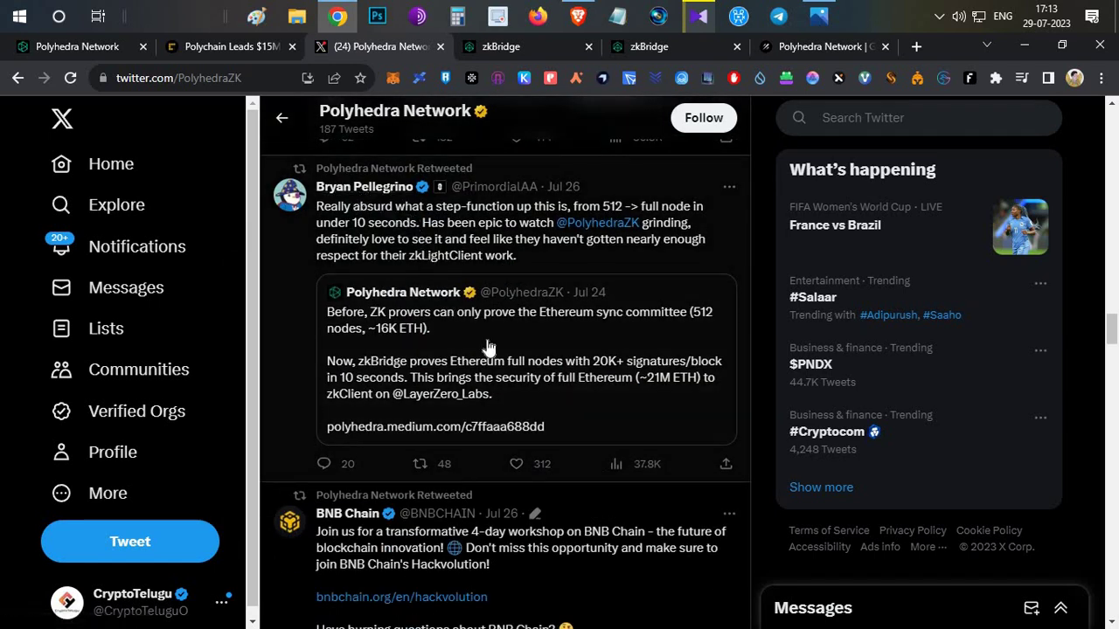
scroll(486, 340, "down", 6)
scroll(487, 340, "down", 3)
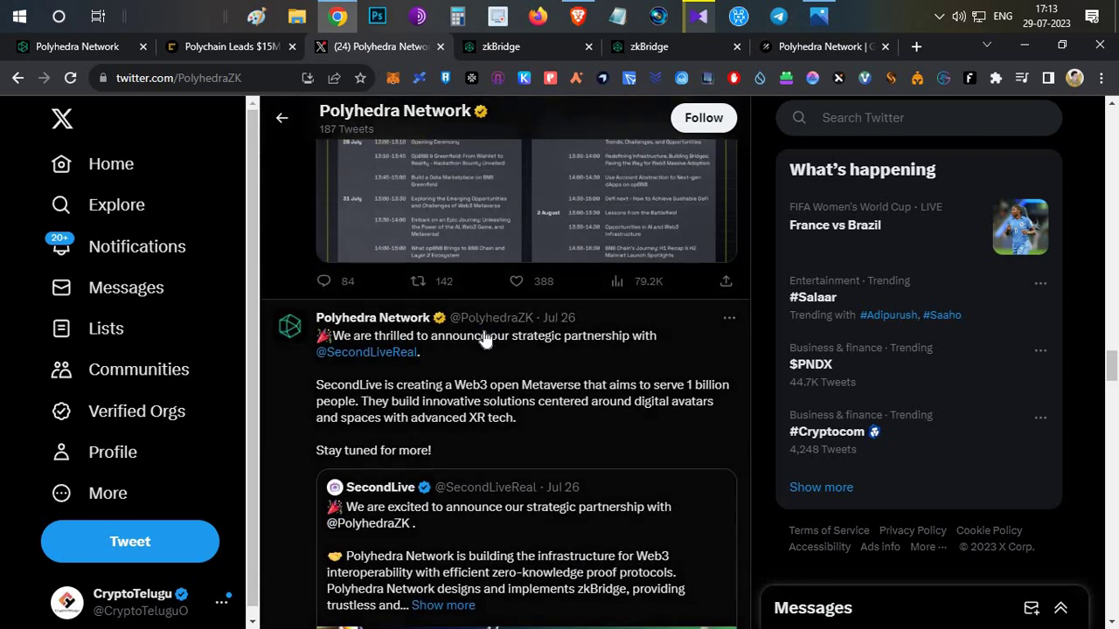
scroll(485, 339, "up", 10)
scroll(481, 337, "up", 15)
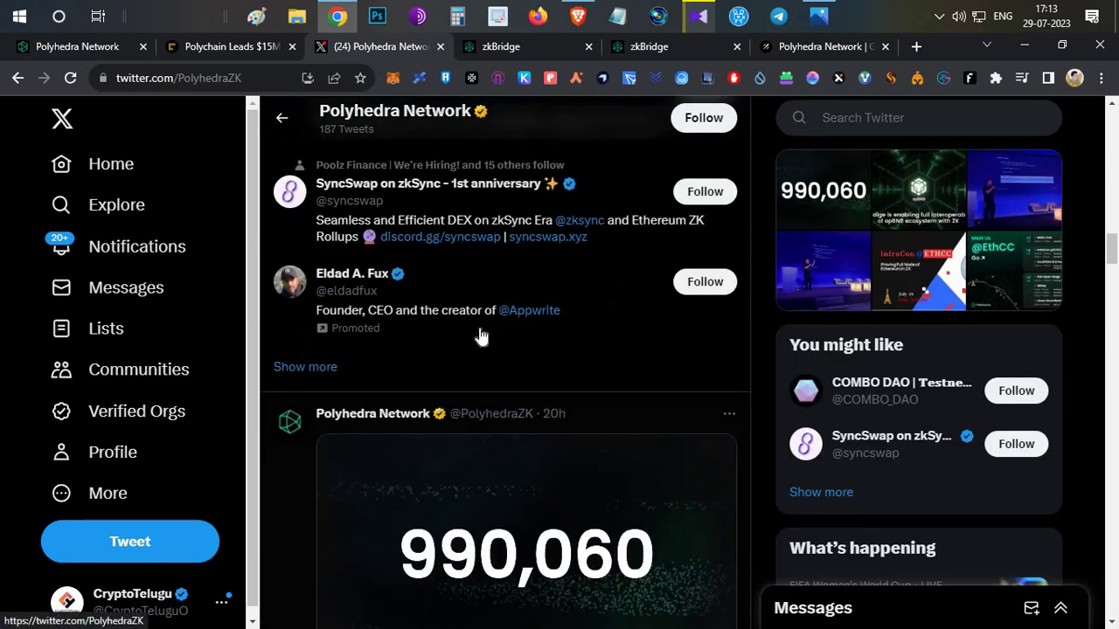
scroll(479, 333, "up", 3)
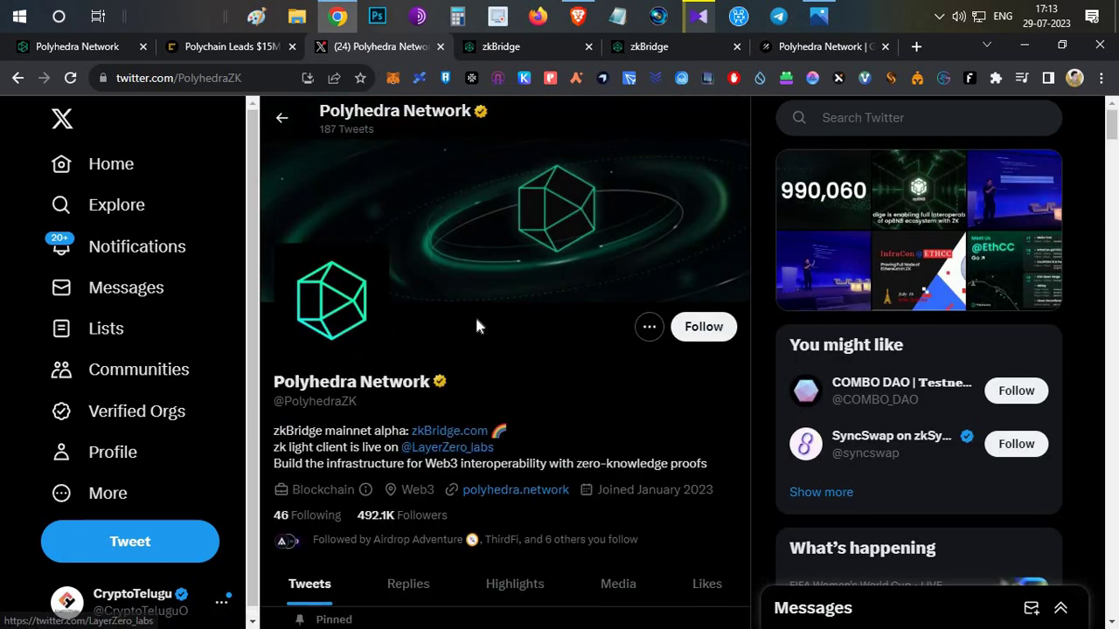
left_click(84, 51)
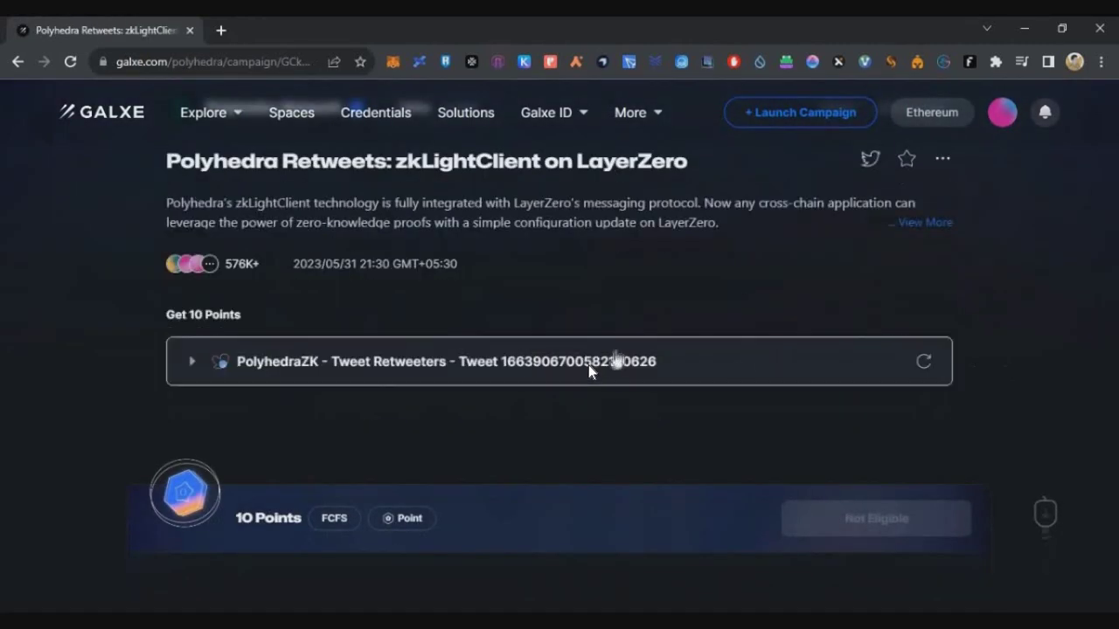
Complete and verify the retweet task of Galxe's zkLightClient on LayerZero campaign, and claim its 10 points.
left_click(588, 364)
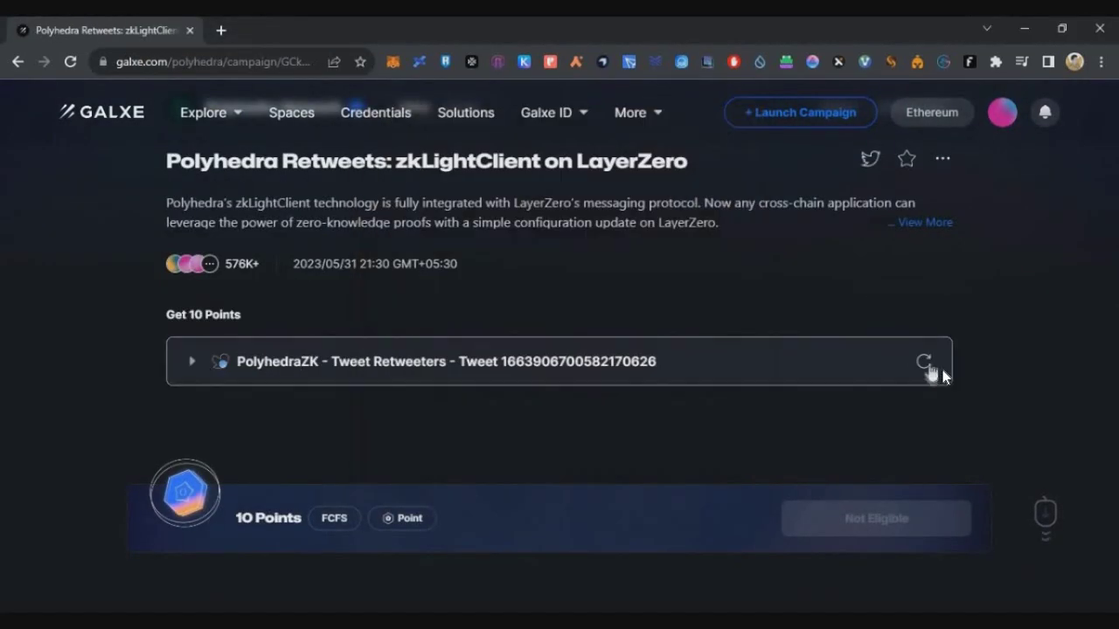
left_click(937, 360)
left_click(703, 380)
left_click(877, 524)
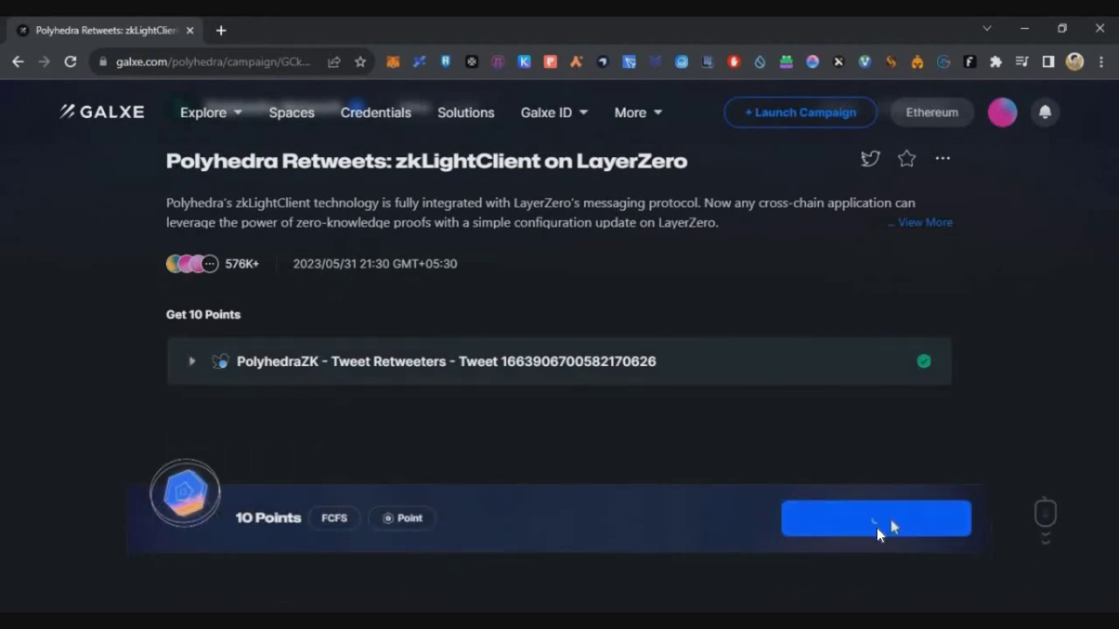
Post the #zkbridge quote tweet for Galxe's Polyhedra Quote Tweet campaign, verify it, and continue with its Twitter Followers task.
left_click(11, 63)
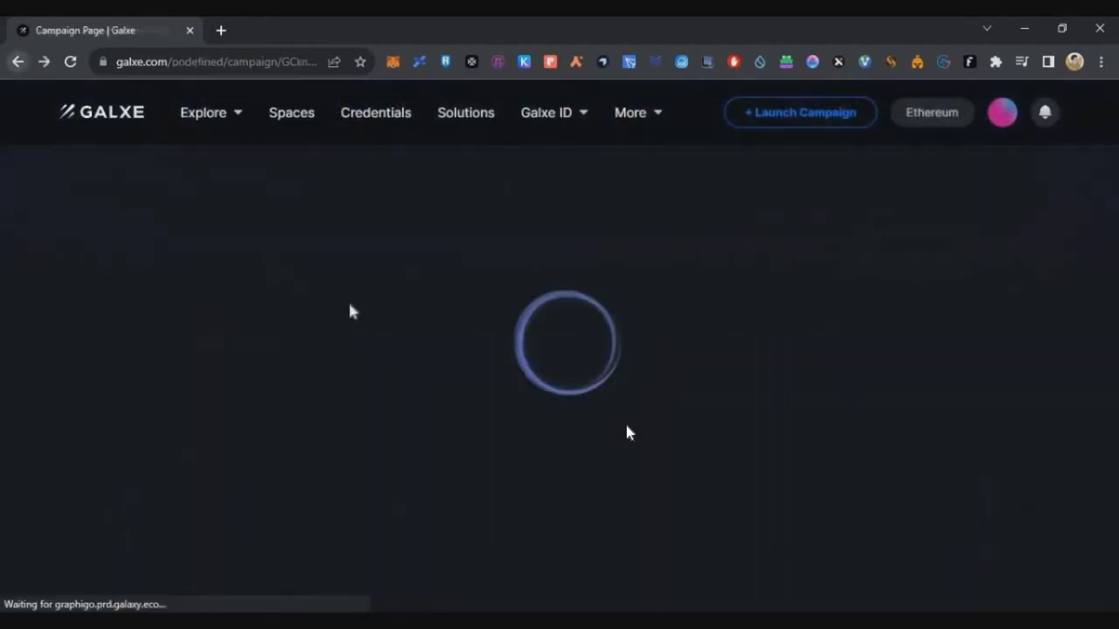
scroll(358, 432, "down", 5)
left_click(739, 407)
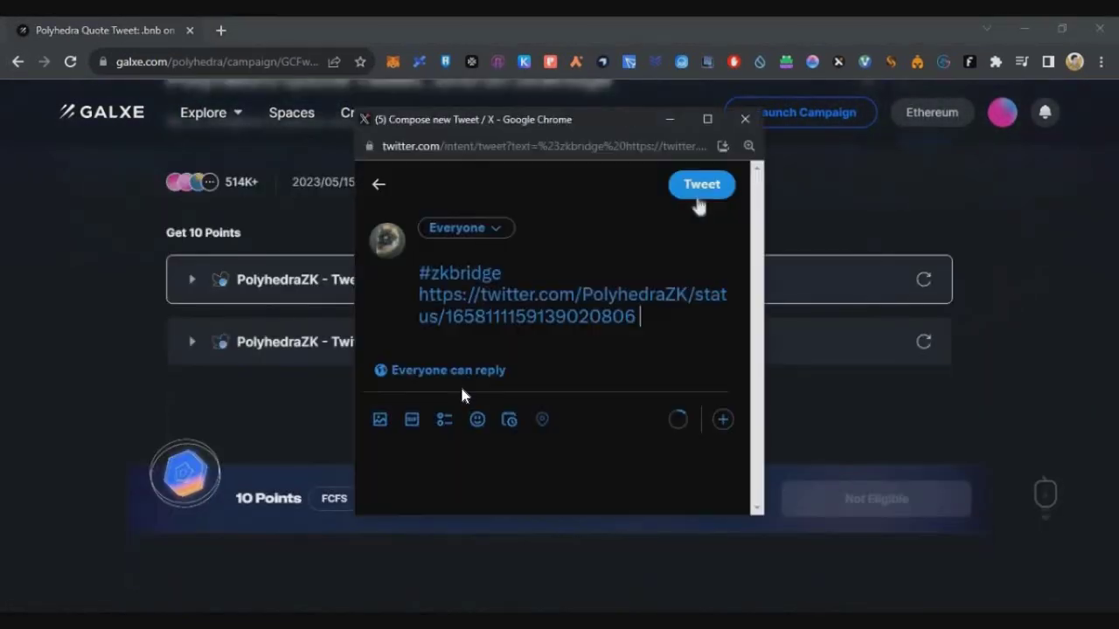
left_click(699, 188)
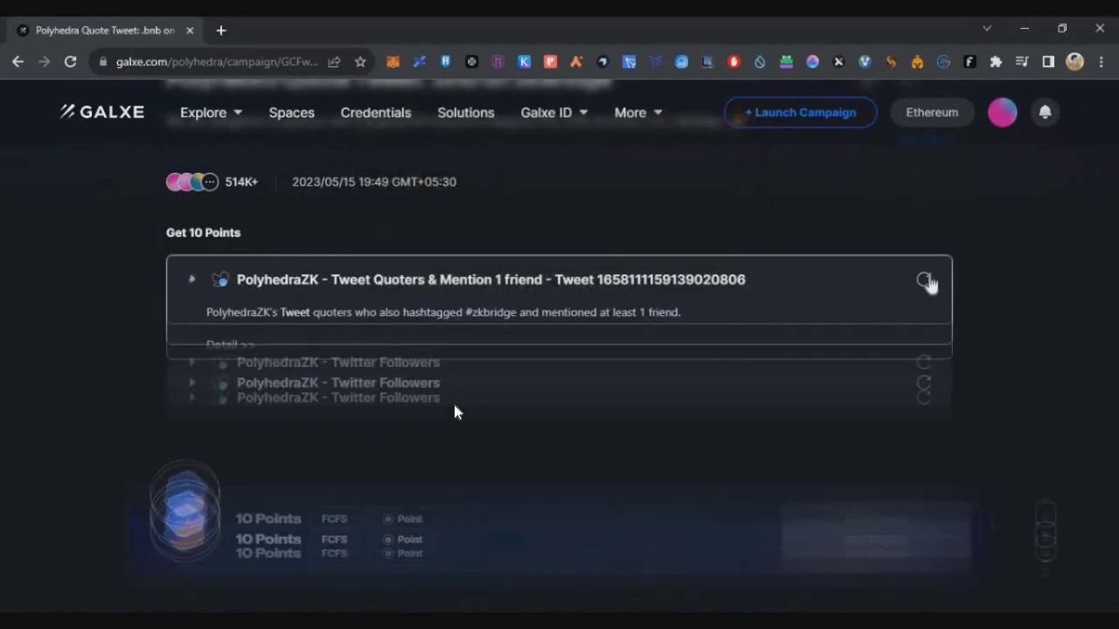
left_click(924, 279)
left_click(360, 418)
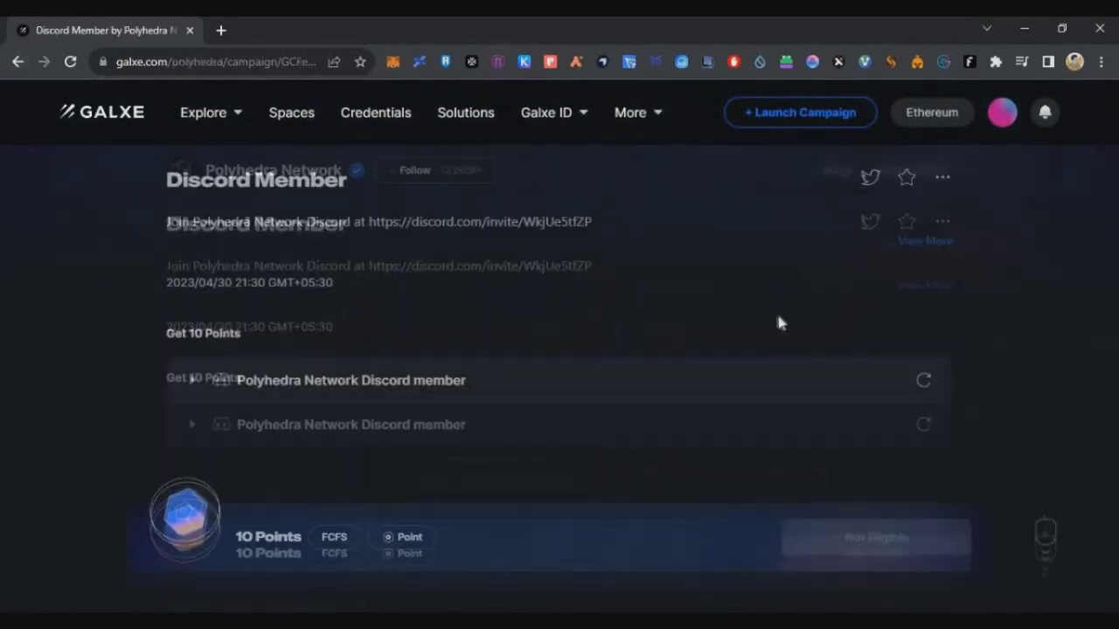
Review the Discord Member task and the reward cards of Polyhedra's Social Media task campaign on Galxe.
scroll(776, 320, "down", 3)
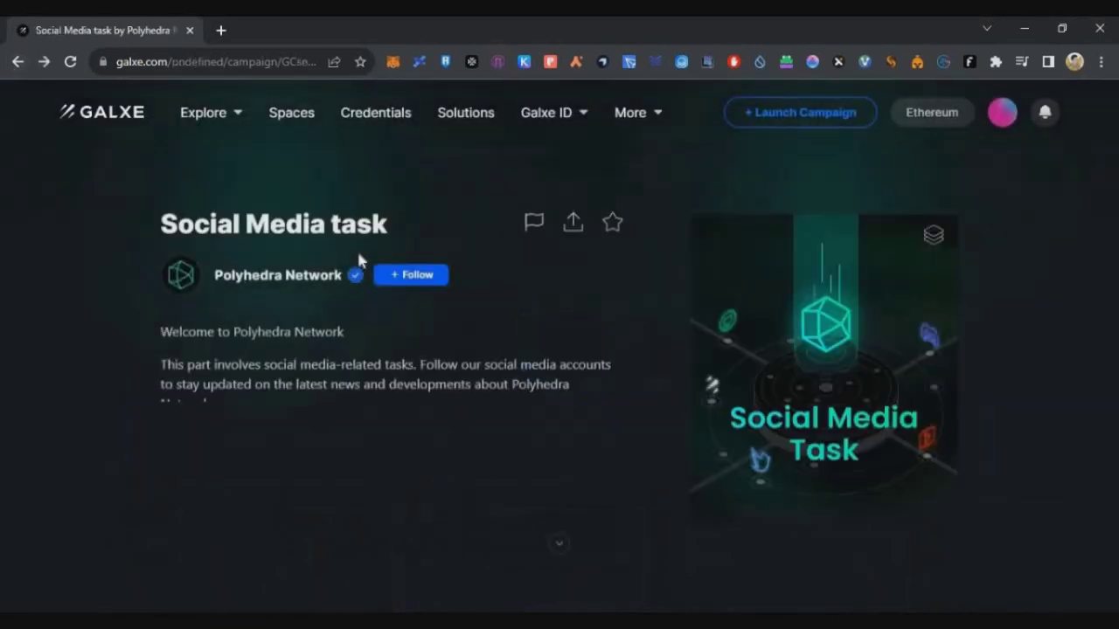
scroll(357, 257, "down", 5)
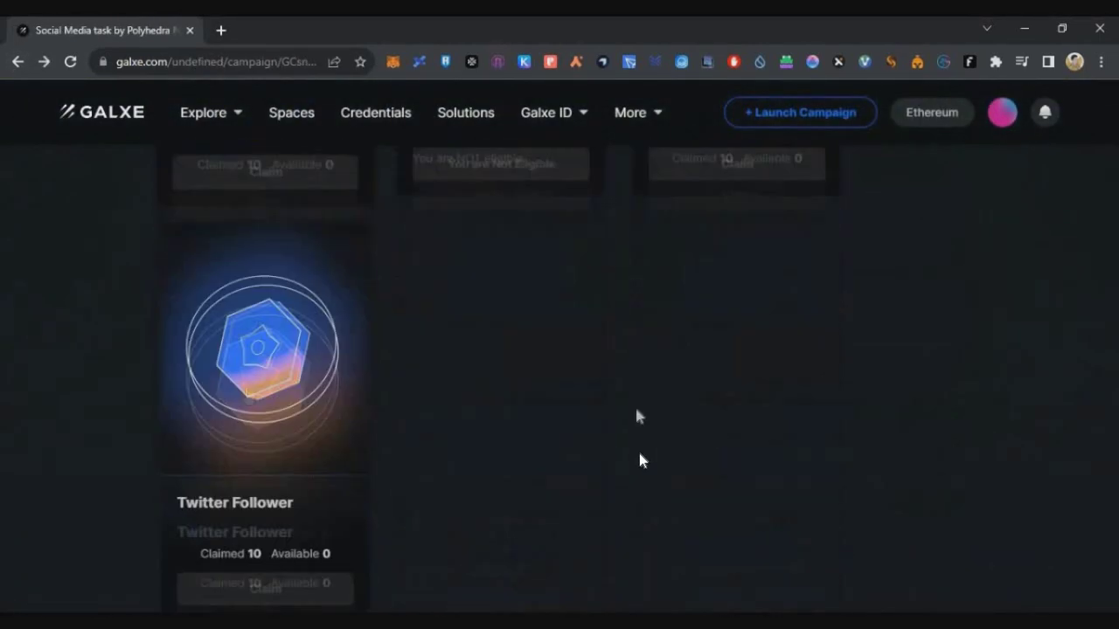
scroll(634, 405, "up", 3)
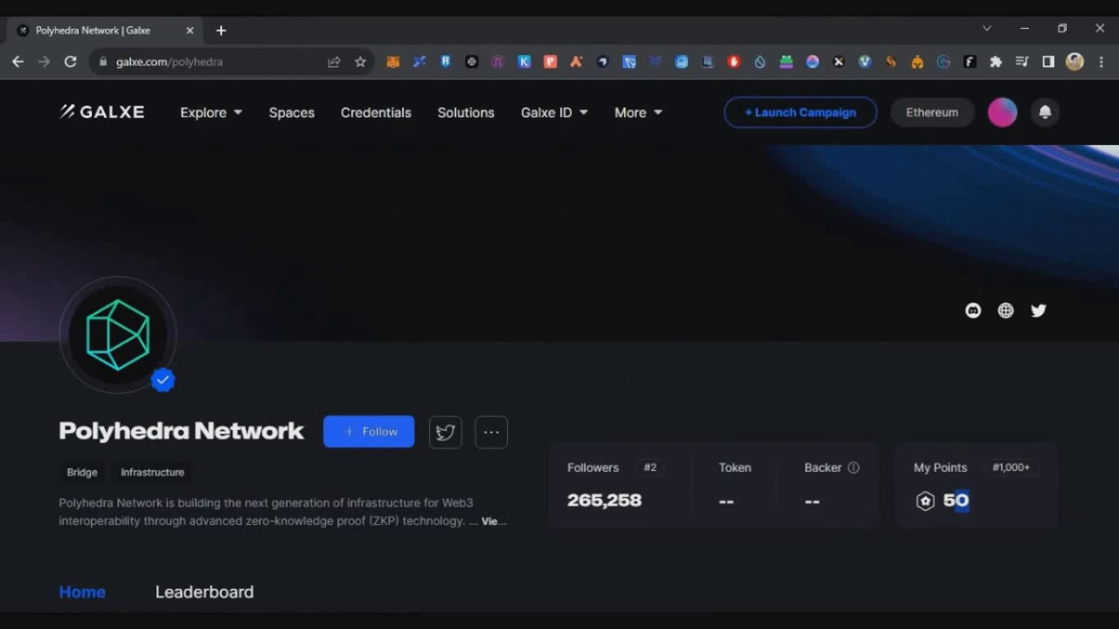
Open the Mystery of Pandralia campaign from Polyhedra Network's Galxe space and view its tasks.
scroll(549, 255, "down", 7)
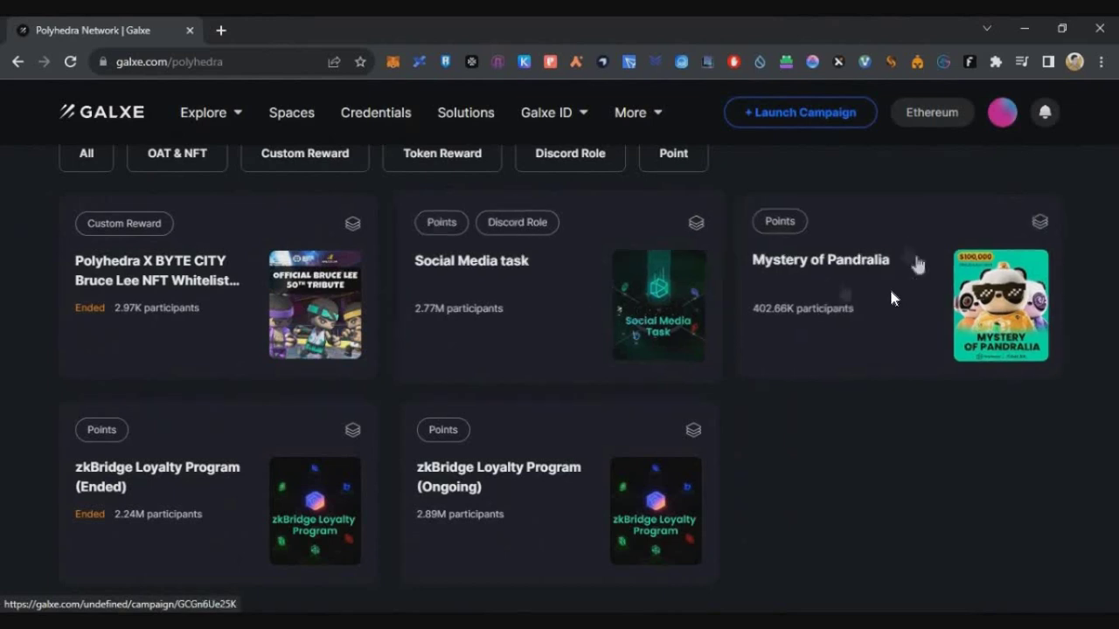
left_click(910, 345)
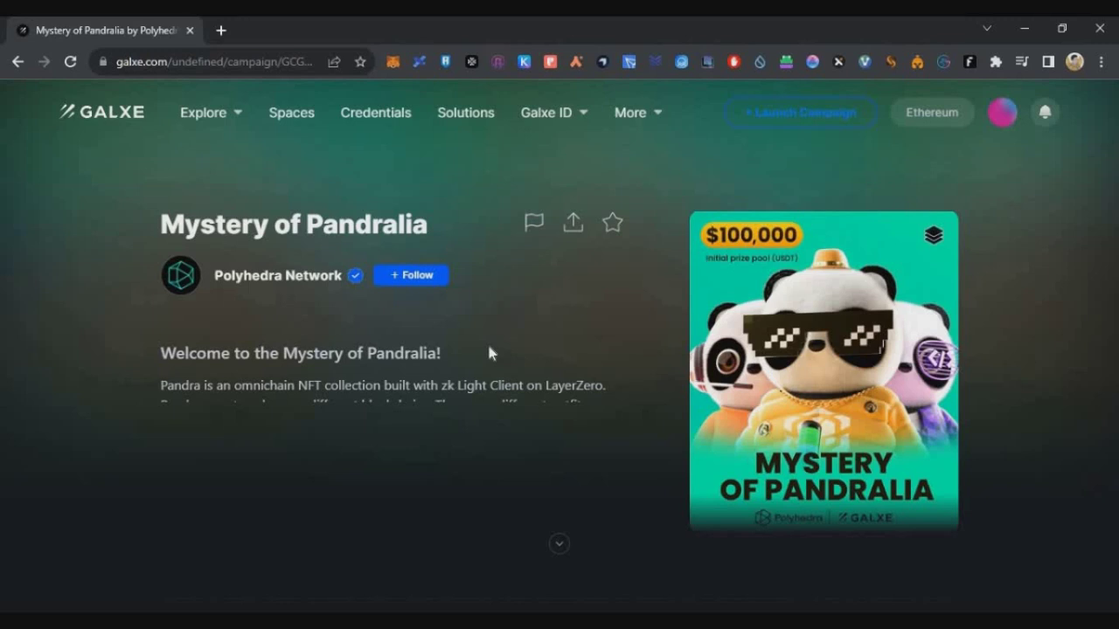
scroll(489, 352, "down", 6)
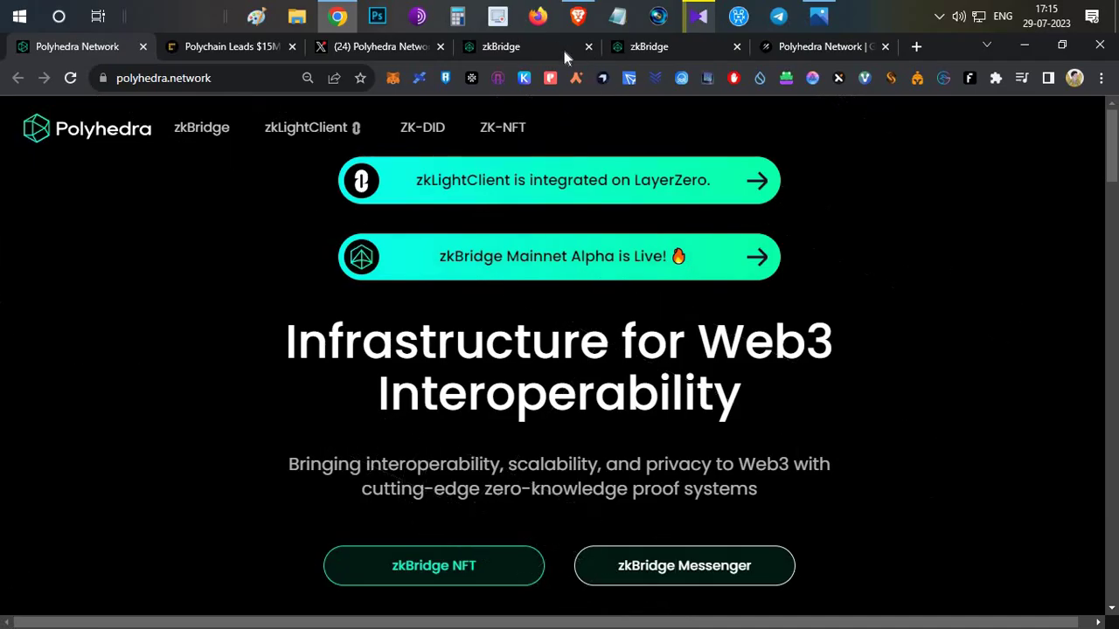
Examine the zkBridge Loyalty Program page and the NFT collections open for claiming in the zkBridge Gallery.
left_click(606, 50)
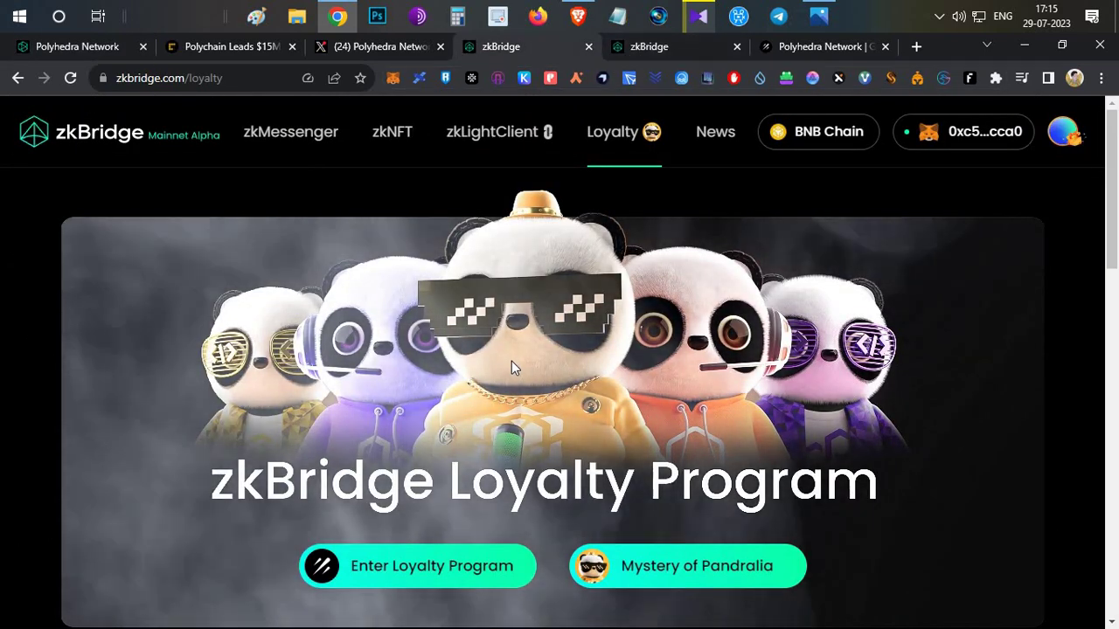
scroll(512, 361, "down", 6)
scroll(507, 371, "up", 4)
scroll(56, 504, "down", 4)
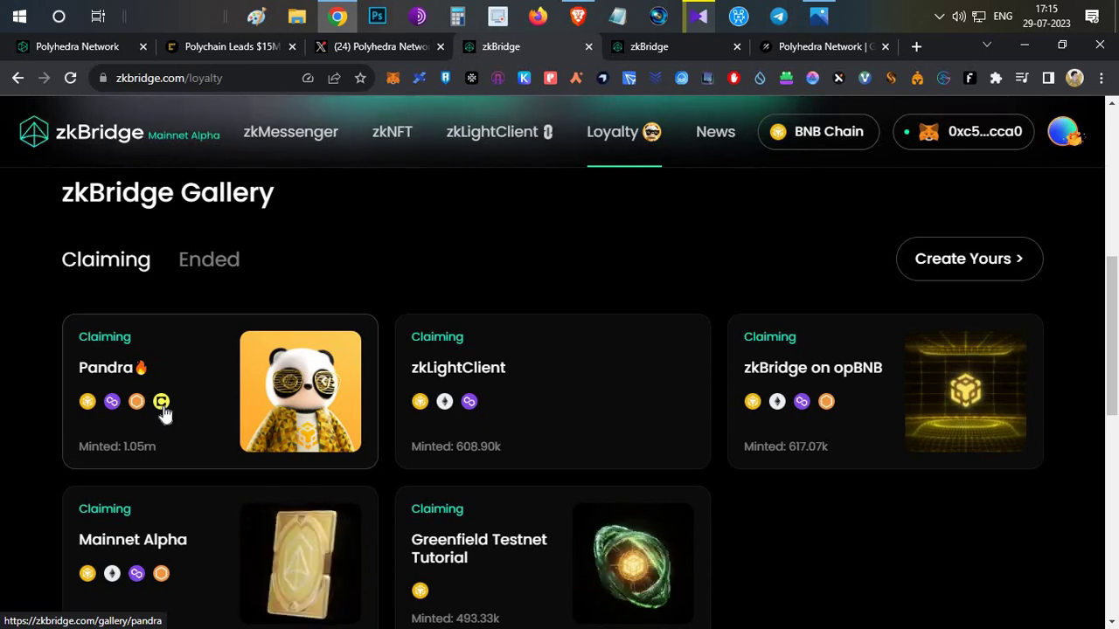
scroll(227, 410, "up", 5)
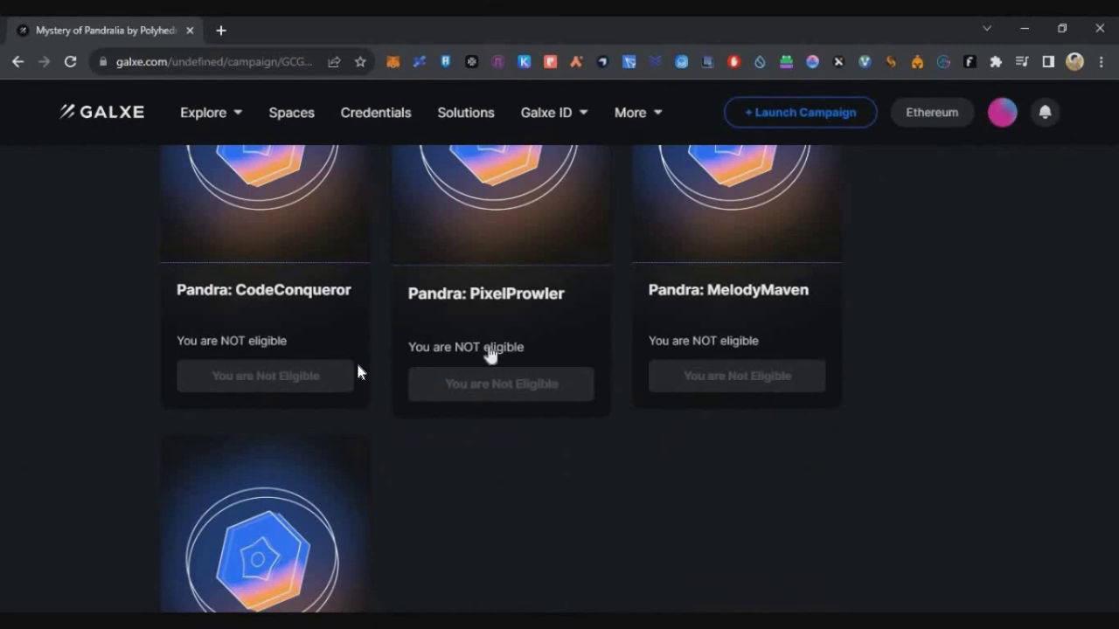
Open the Pandra: CodeConqueror campaign in Mystery of Pandralia and complete its PolyhedraZK retweet task.
scroll(332, 384, "down", 3)
scroll(312, 399, "up", 5)
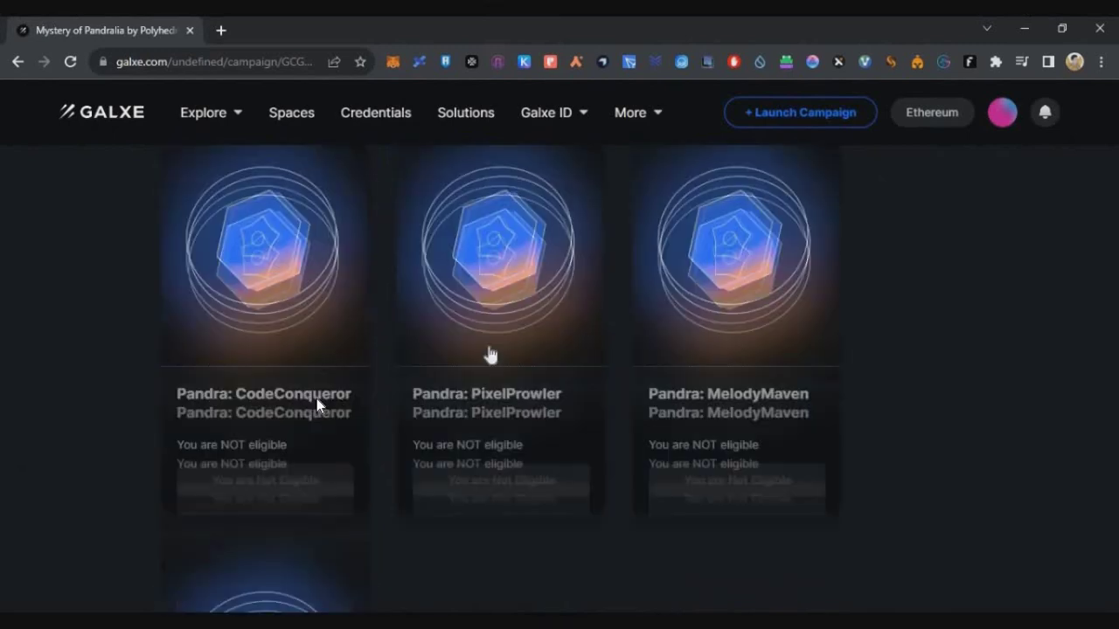
left_click(286, 325)
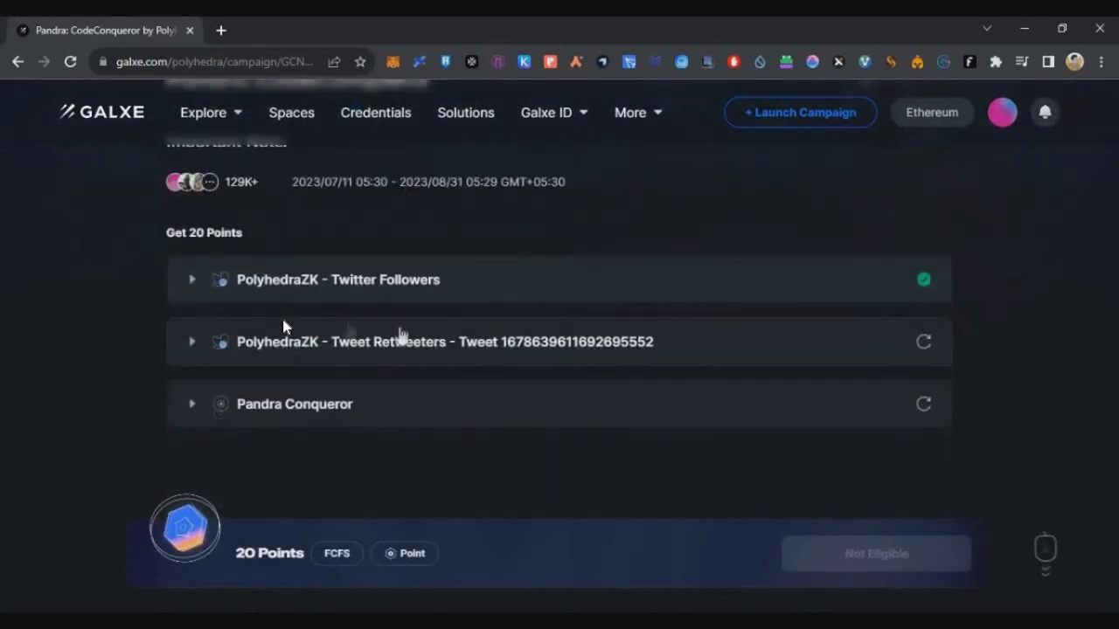
left_click(349, 343)
left_click(538, 374)
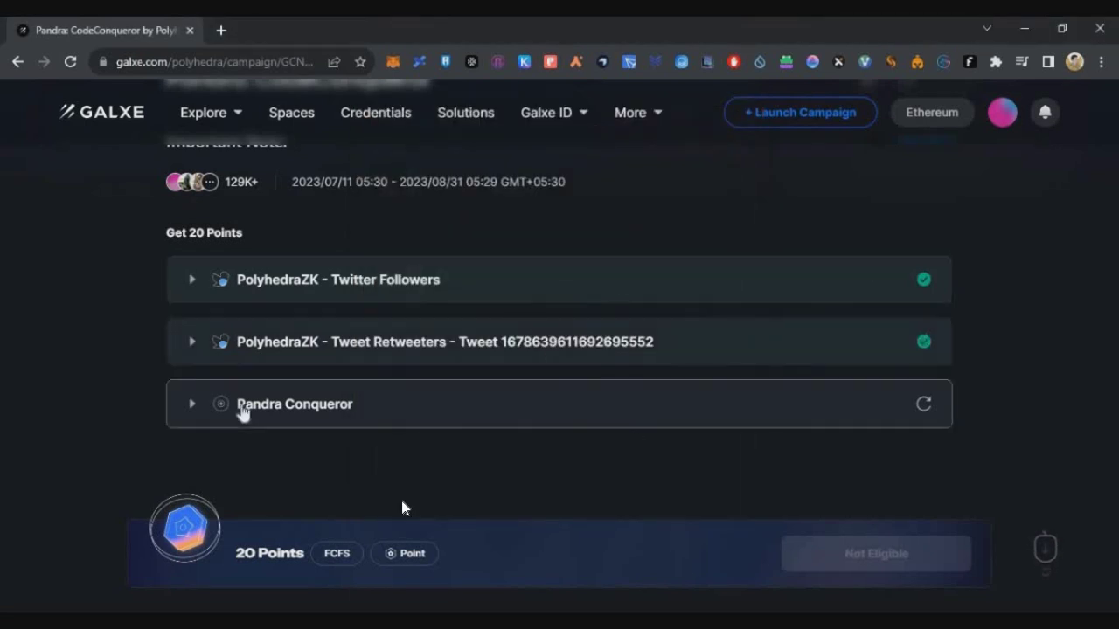
Read the Pandra Conqueror task's NFT bridging requirement and open its linked zkBridge page.
left_click(253, 407)
scroll(358, 376, "down", 2)
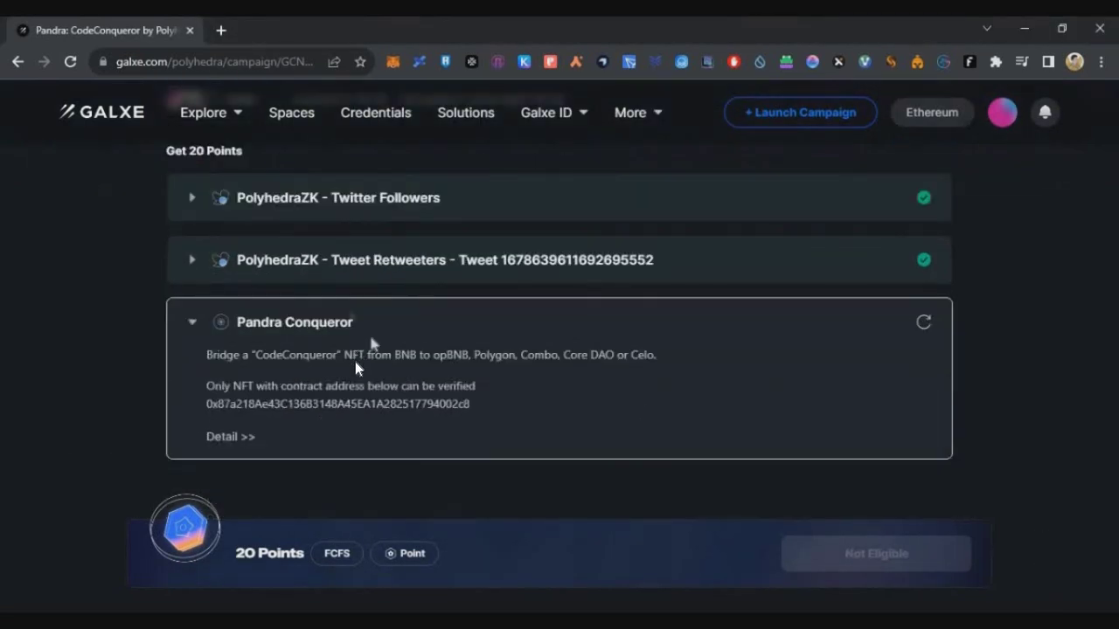
left_click(355, 353)
left_click_drag(401, 288, 409, 286)
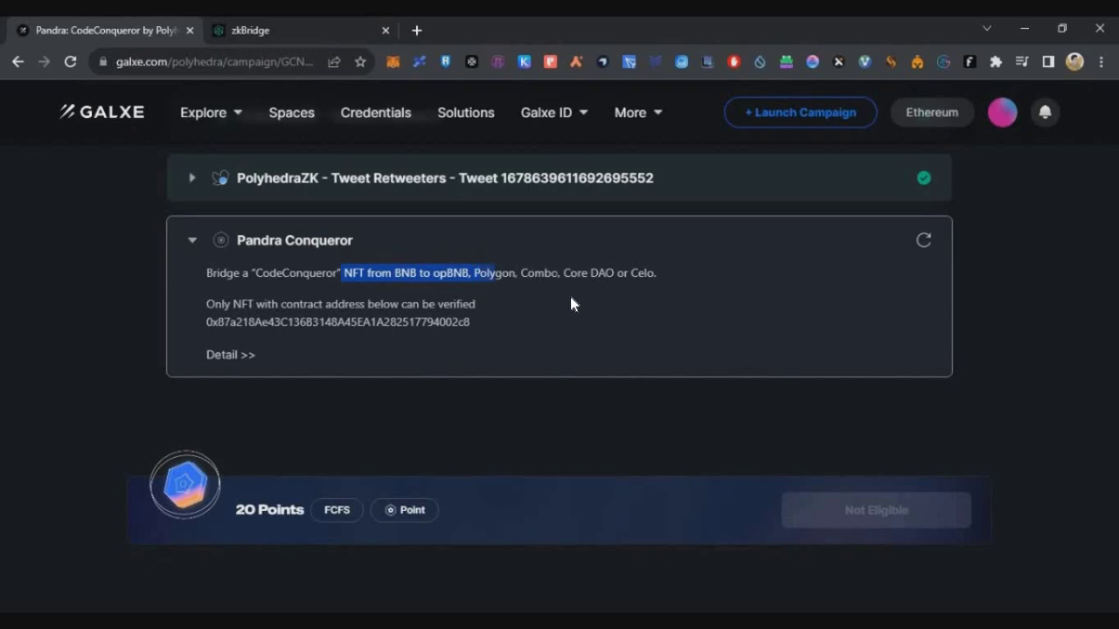
left_click_drag(570, 303, 646, 262)
Connect the MetaMask wallet to zkBridge on the Pandra collection page.
left_click(297, 34)
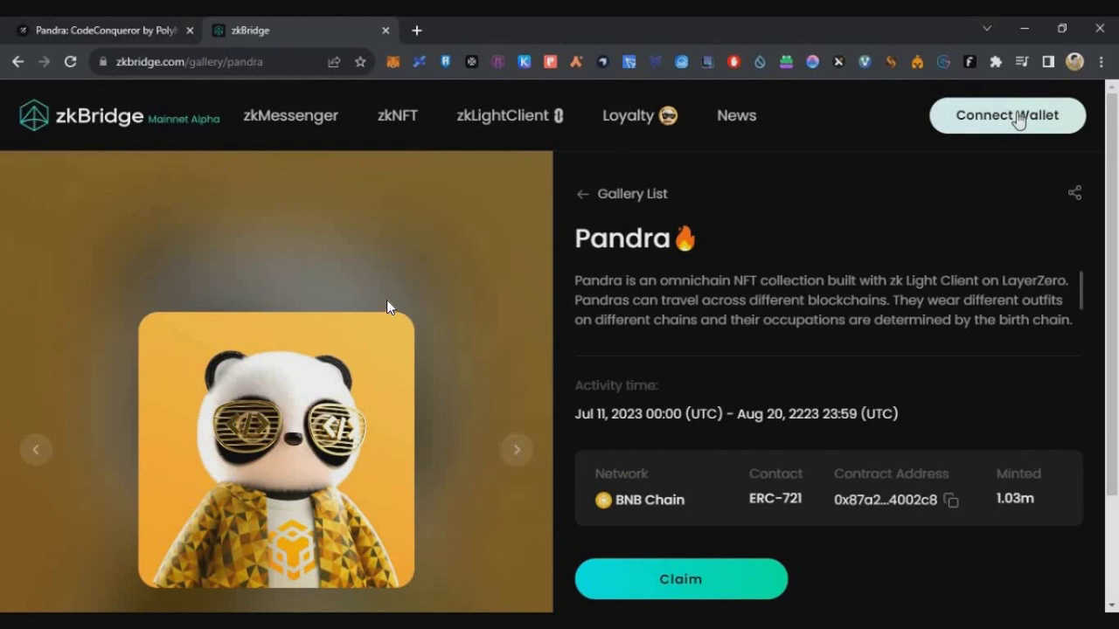
left_click(1016, 120)
left_click(532, 324)
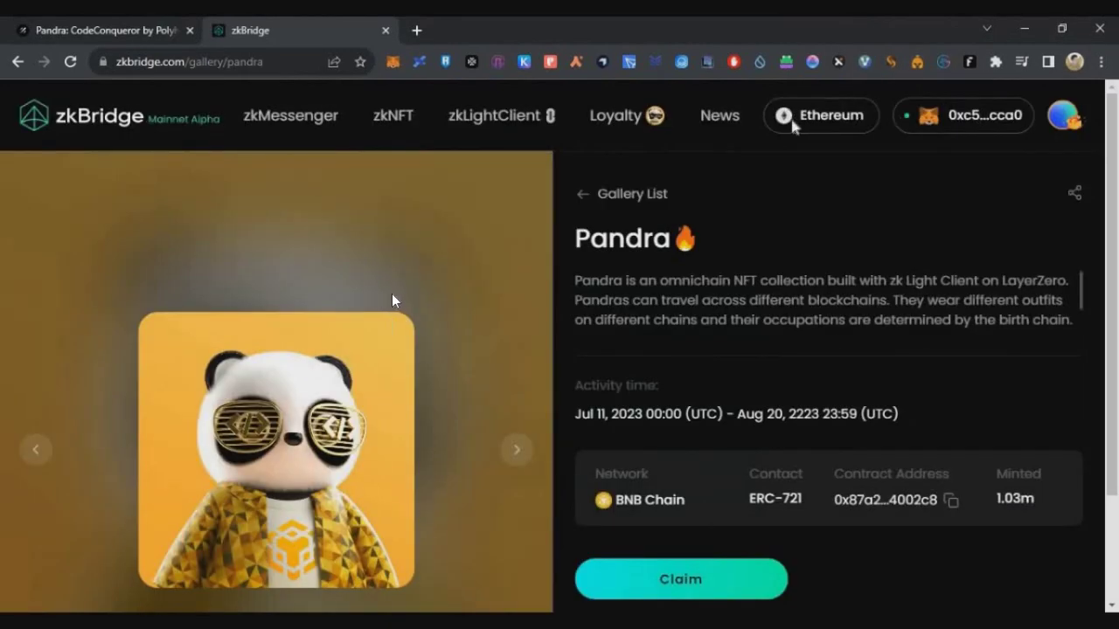
Claim the Pandra NFT on BNB Chain, switching the wallet to Binance Smart Chain and confirming the transaction in MetaMask.
scroll(446, 297, "down", 2)
left_click(254, 552)
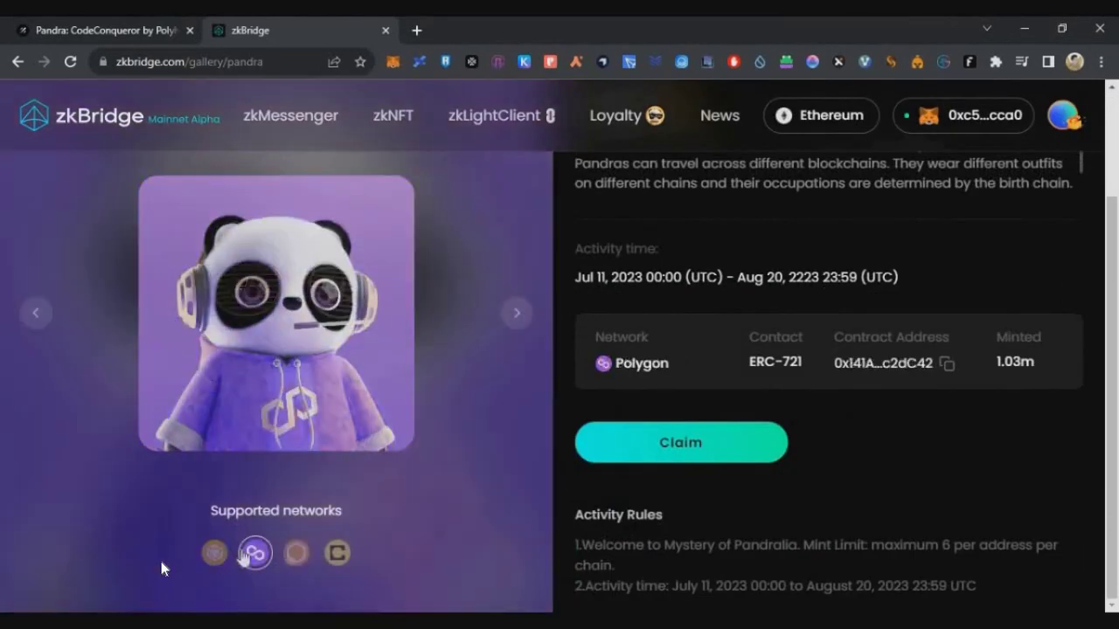
left_click(296, 552)
left_click(214, 552)
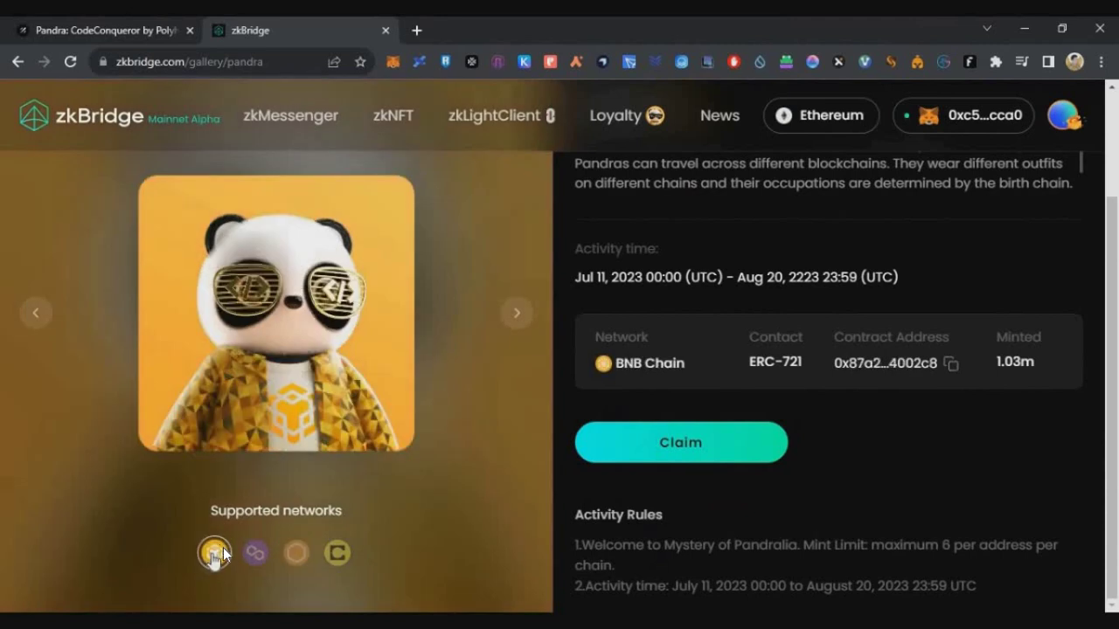
scroll(656, 515, "up", 1)
left_click(656, 522)
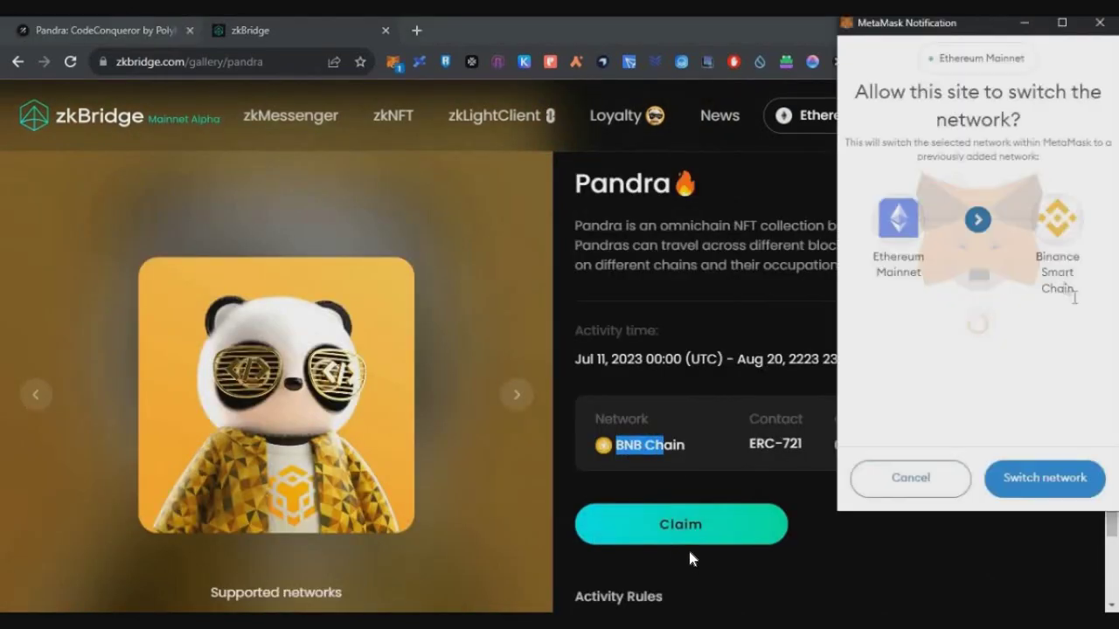
left_click(996, 489)
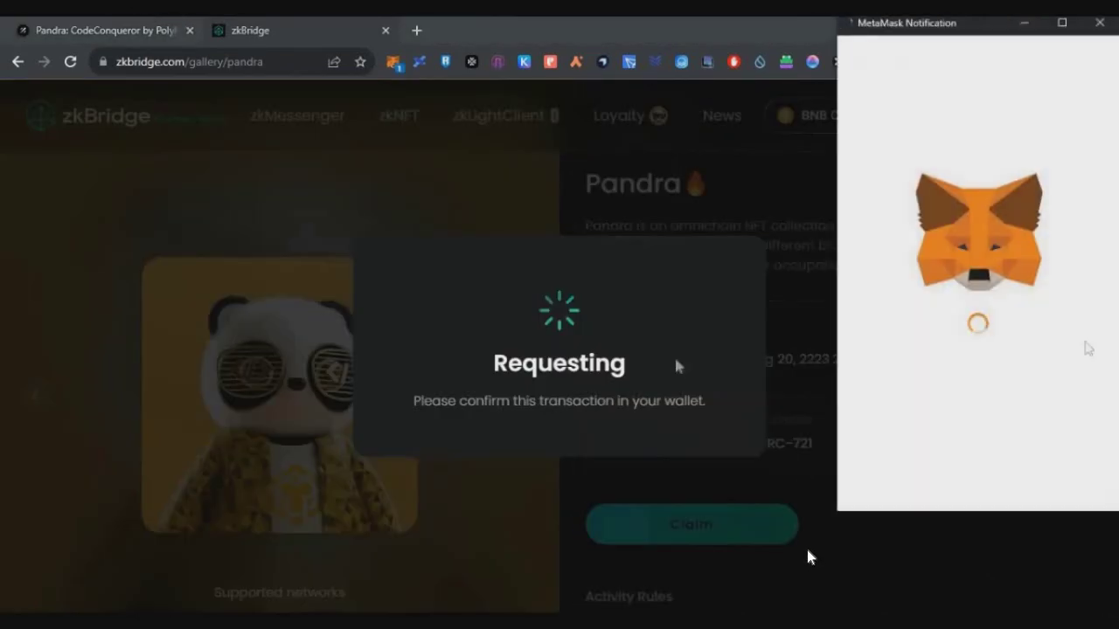
scroll(1018, 455, "down", 3)
left_click(1021, 492)
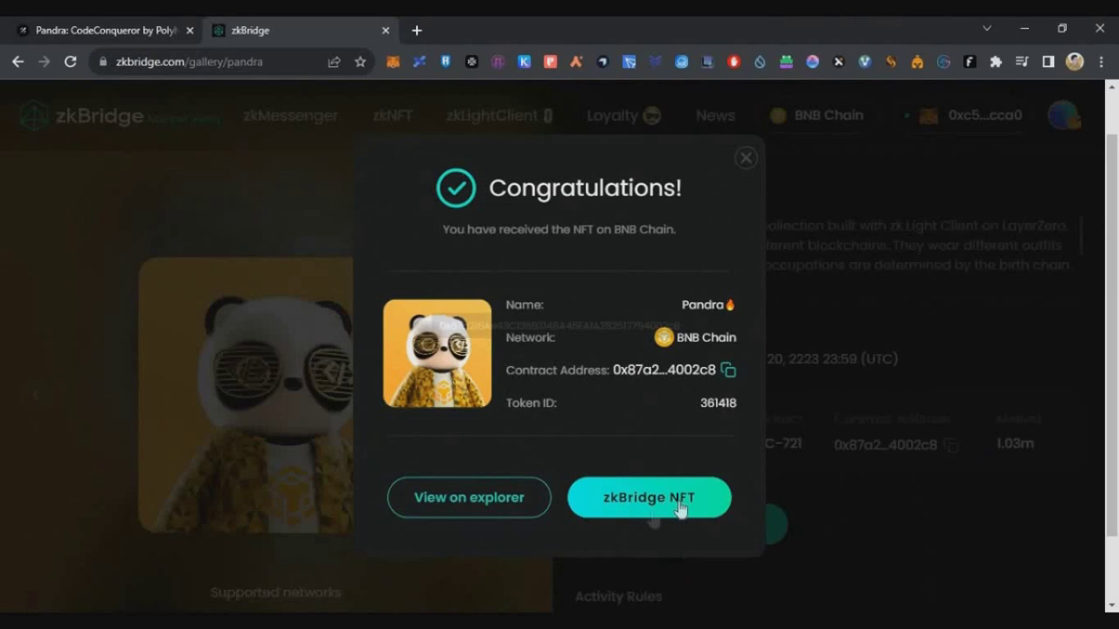
Import the claimed Pandra: CodeConqueror NFT into the zkNFT transfer with BNB Chain as sender.
left_click(659, 505)
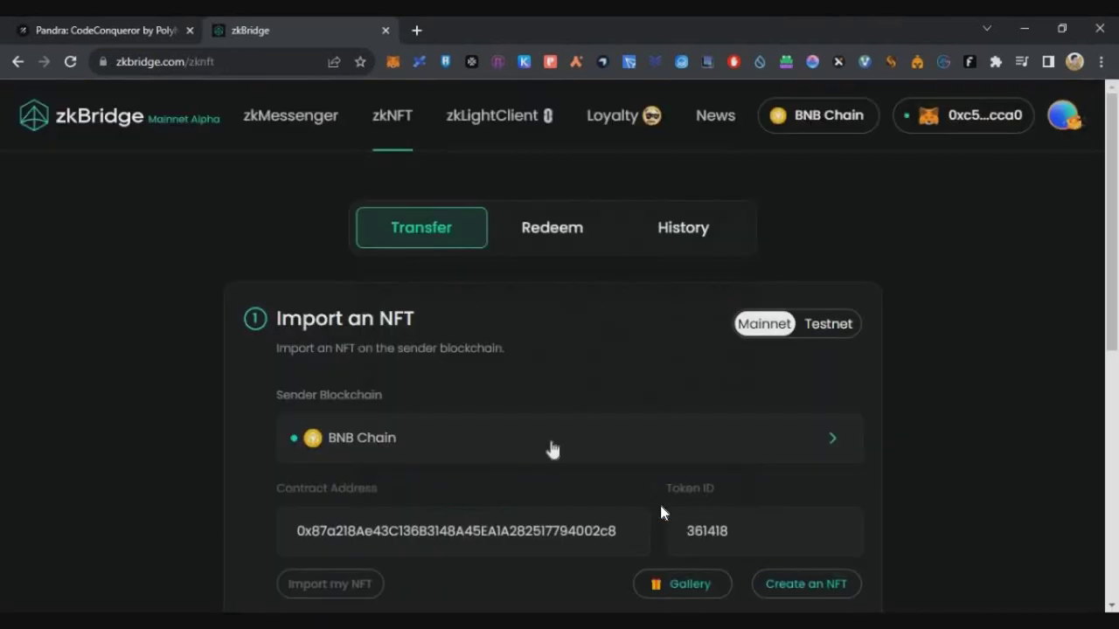
scroll(483, 412, "down", 3)
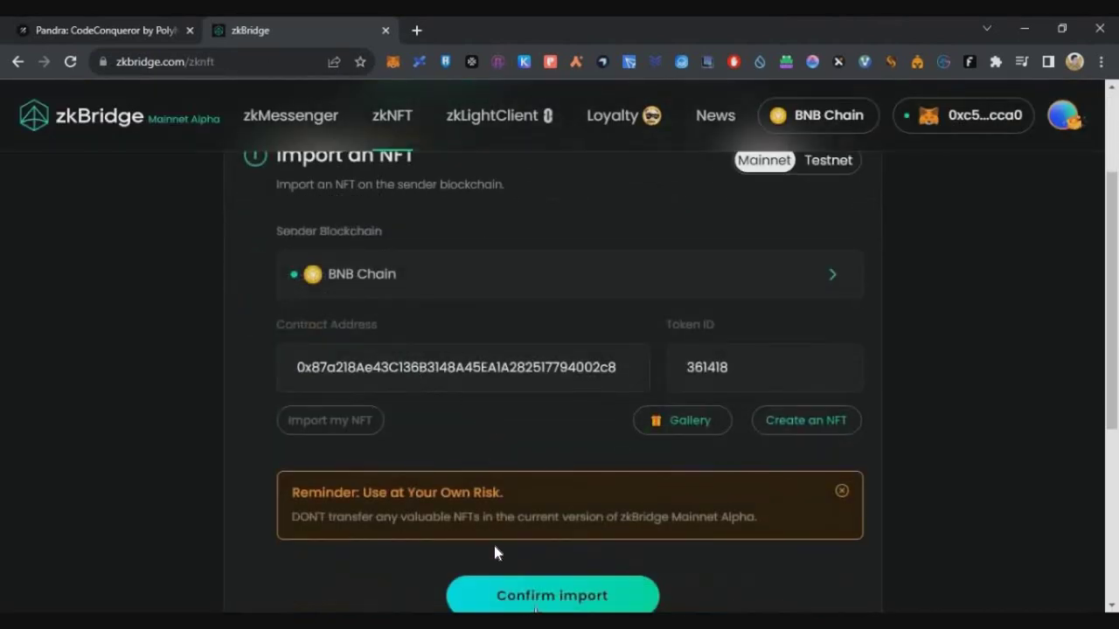
left_click(645, 580)
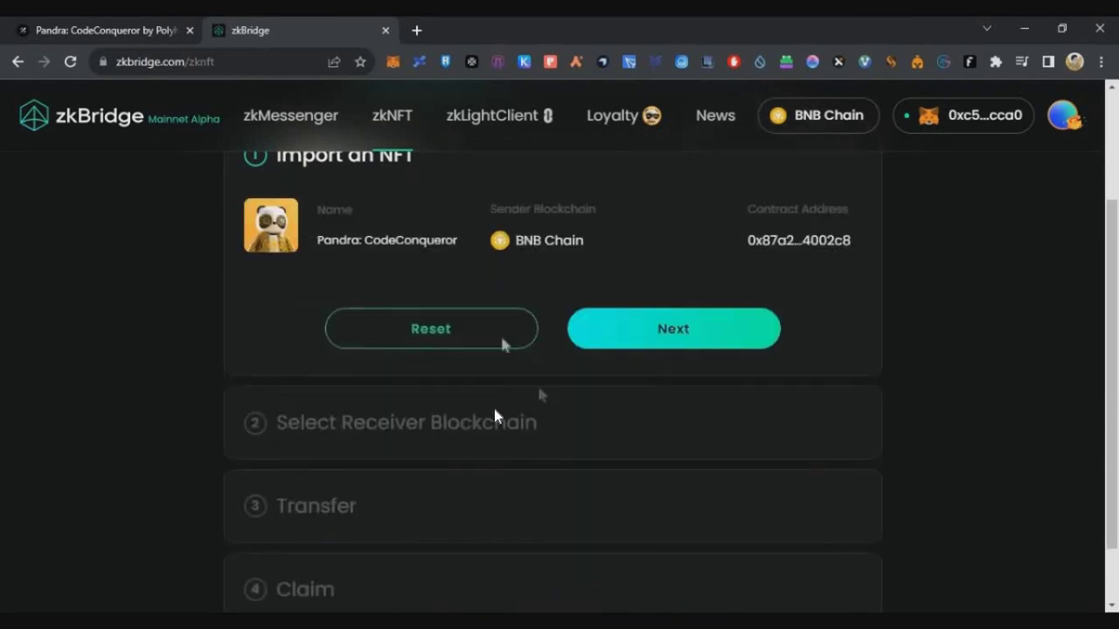
Set Polygon as the receiver blockchain for the NFT transfer.
left_click(691, 408)
left_click(551, 452)
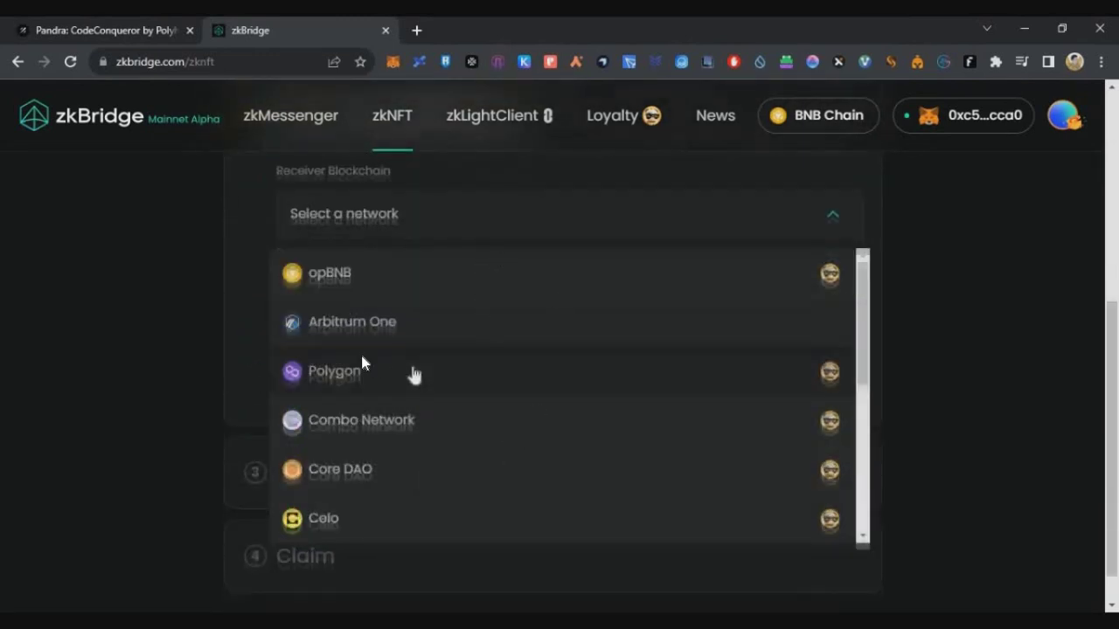
left_click(414, 374)
left_click(560, 419)
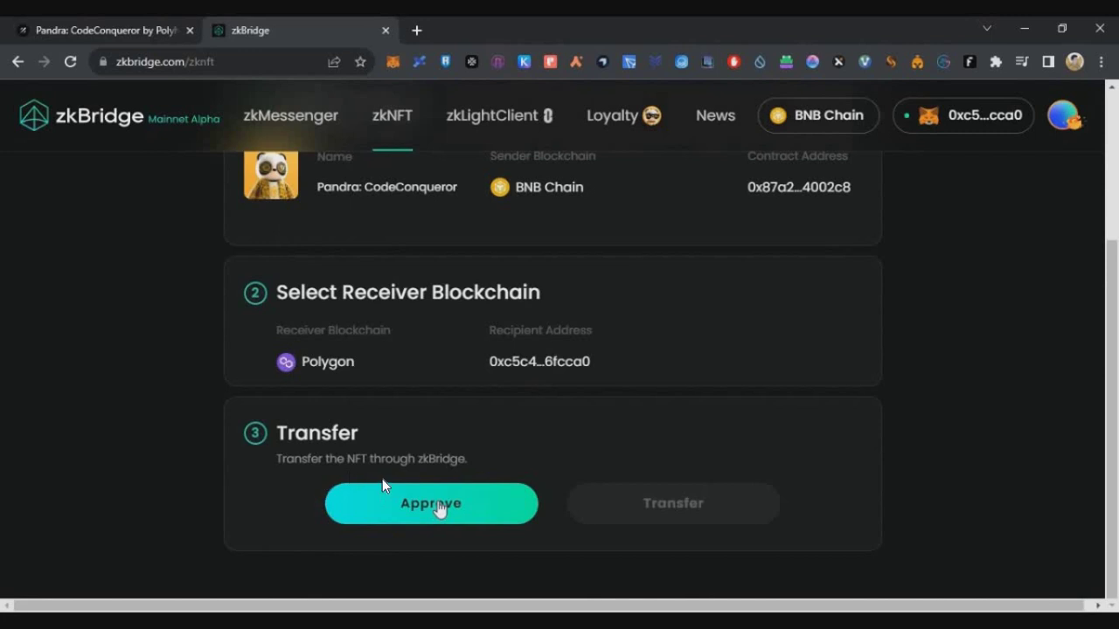
Approve the Pandra: CodeConqueror NFT and transfer it from BNB Chain to Polygon.
left_click(439, 507)
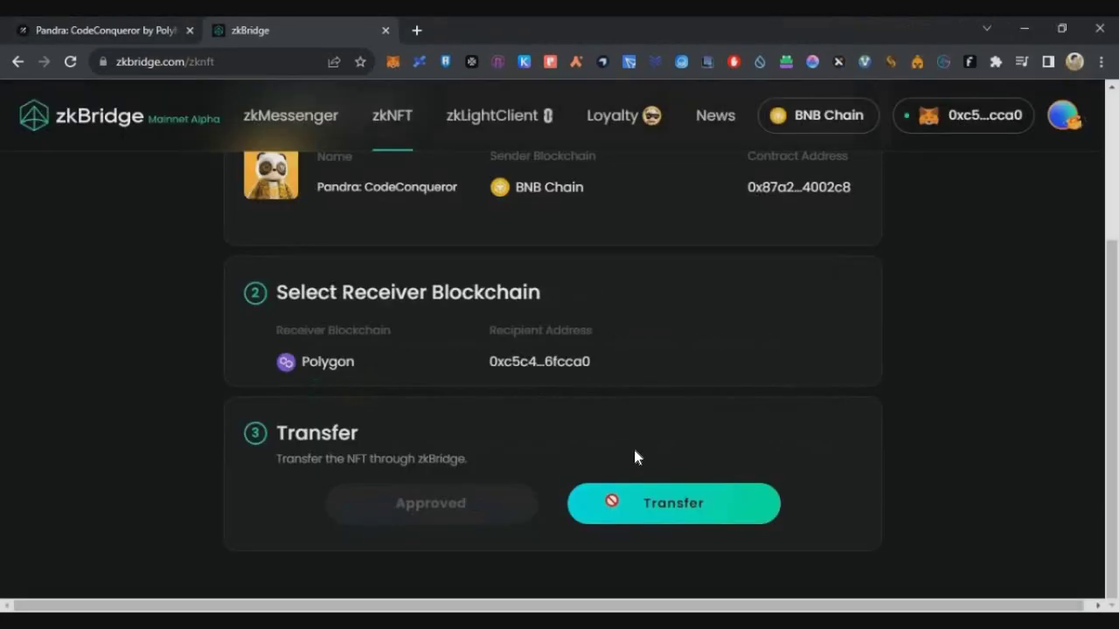
left_click(691, 494)
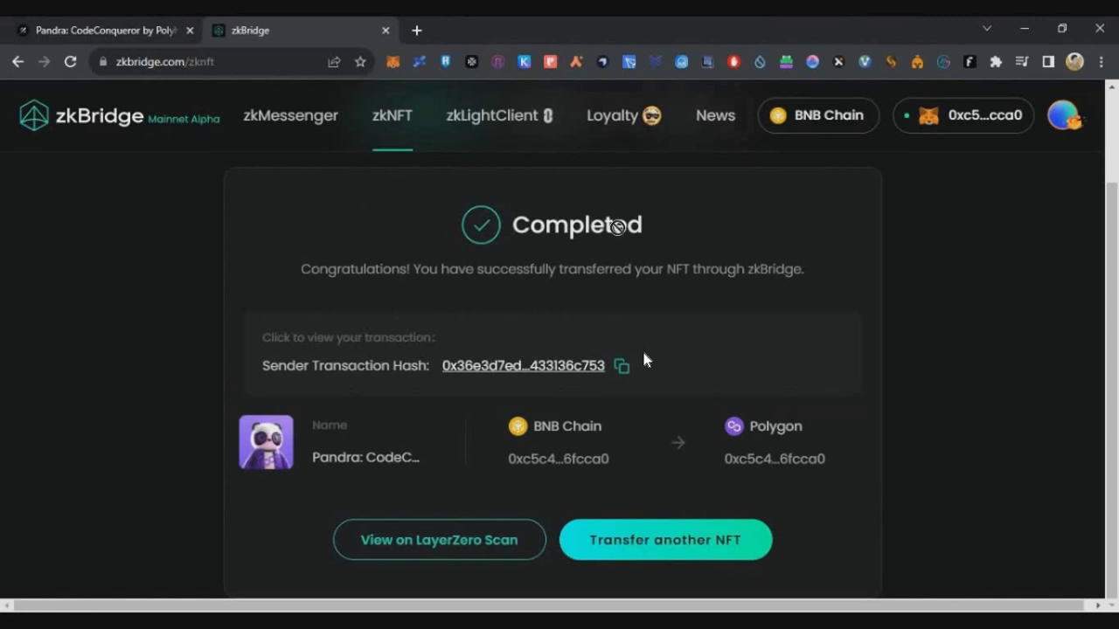
left_click_drag(512, 225, 492, 259)
Try to verify the Pandra Conqueror task on the Galxe Pandra: CodeConqueror campaign page.
left_click(425, 267)
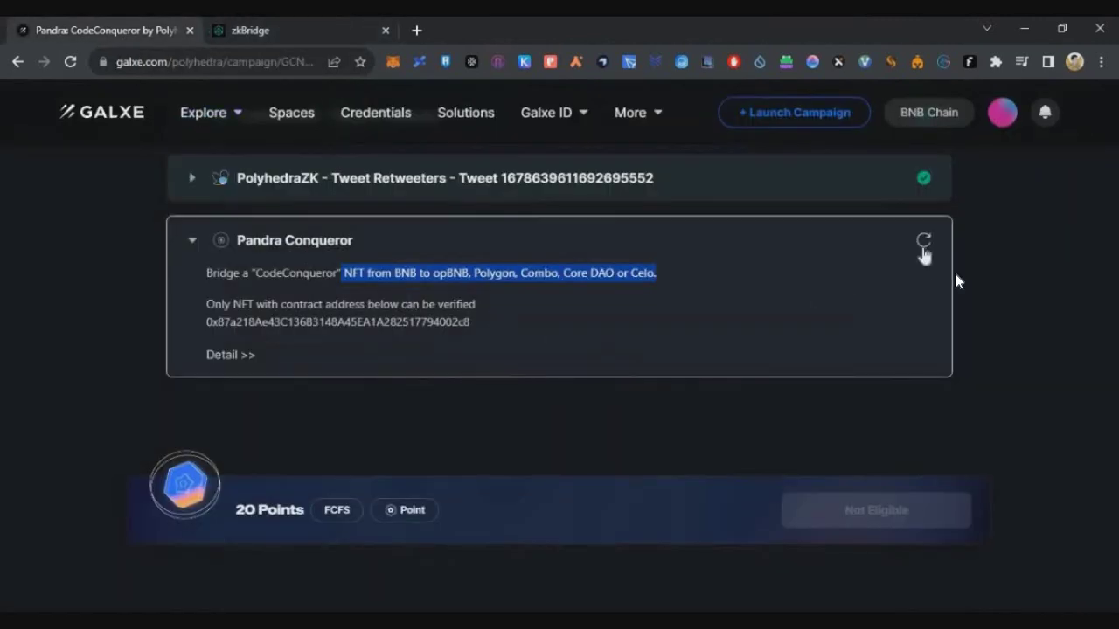
left_click(922, 247)
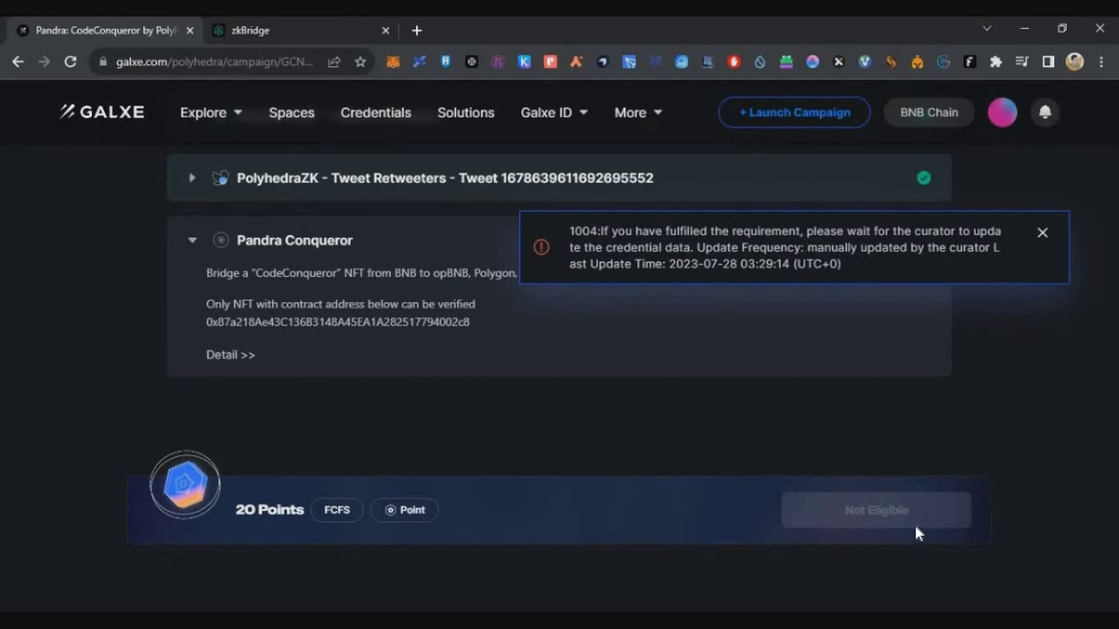
scroll(721, 447, "up", 4)
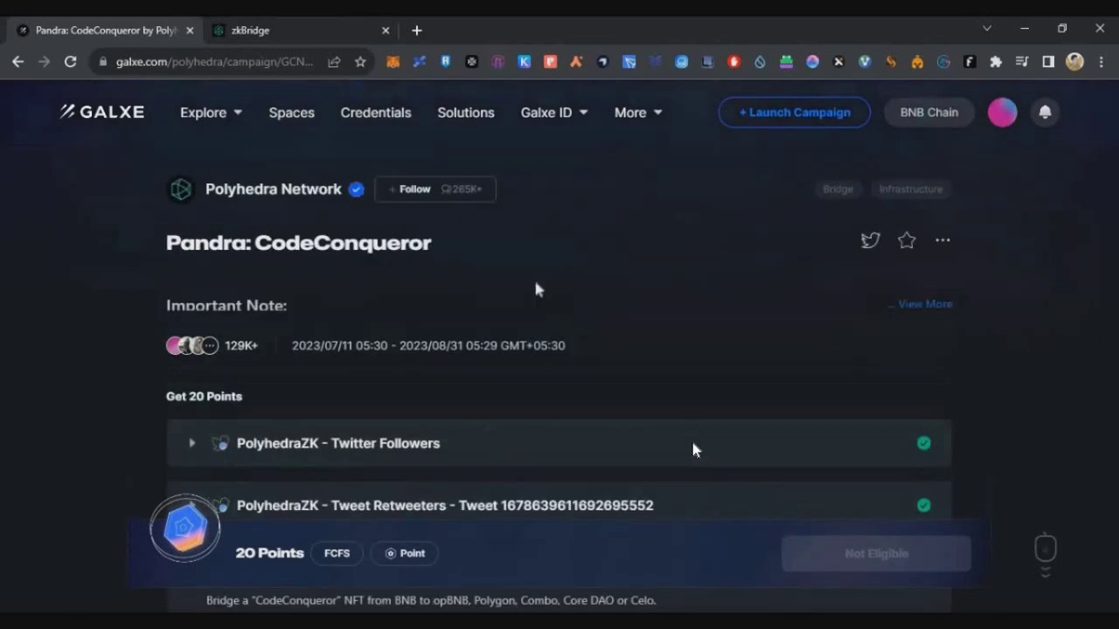
Open the Pandra: PixelProwler campaign from Mystery of Pandralia and examine its NFT bridging requirement.
left_click(18, 61)
scroll(556, 425, "down", 5)
scroll(537, 314, "up", 2)
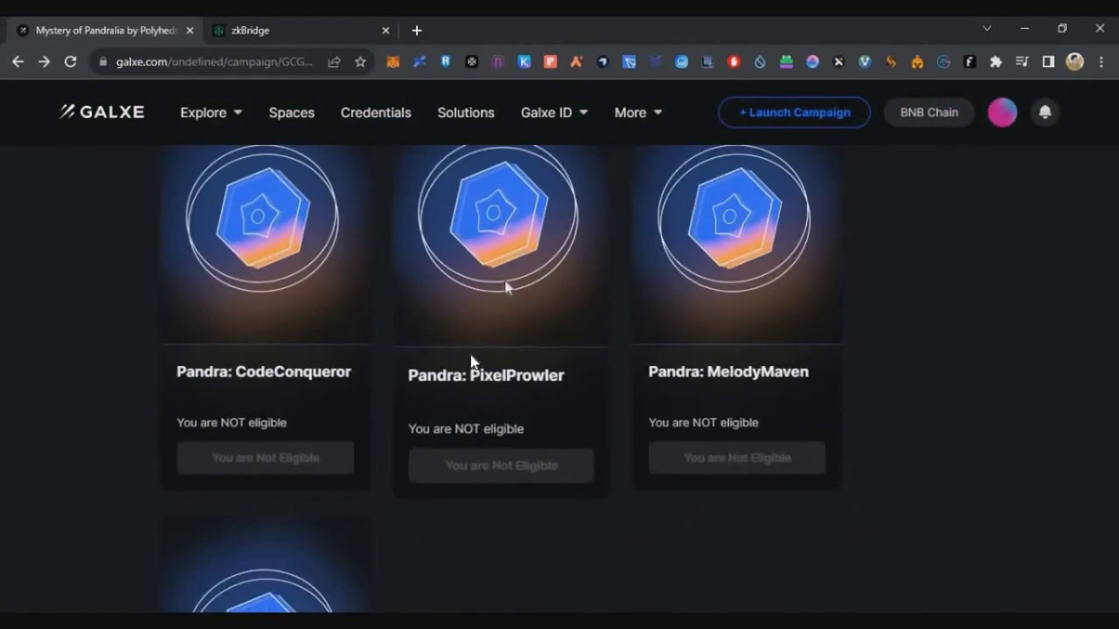
left_click(470, 355)
scroll(323, 341, "down", 1)
left_click_drag(257, 273, 479, 273)
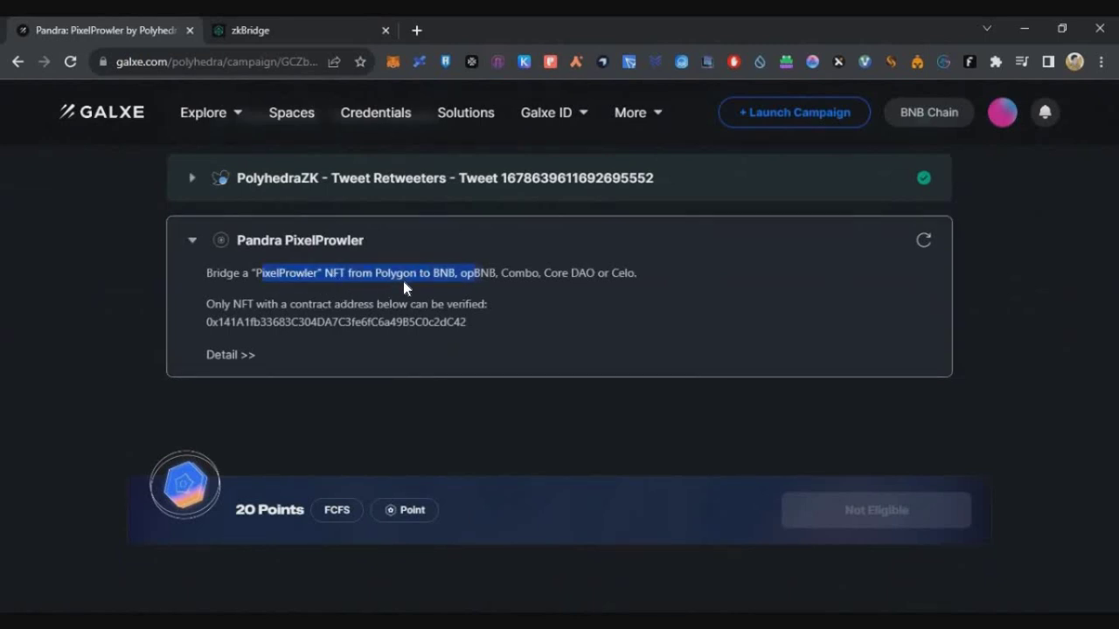
left_click_drag(561, 322, 557, 342)
Switch to zkBridge, start another NFT transfer with Polygon as sender, and open the Pandra collection in the gallery.
key("ctrl+Tab")
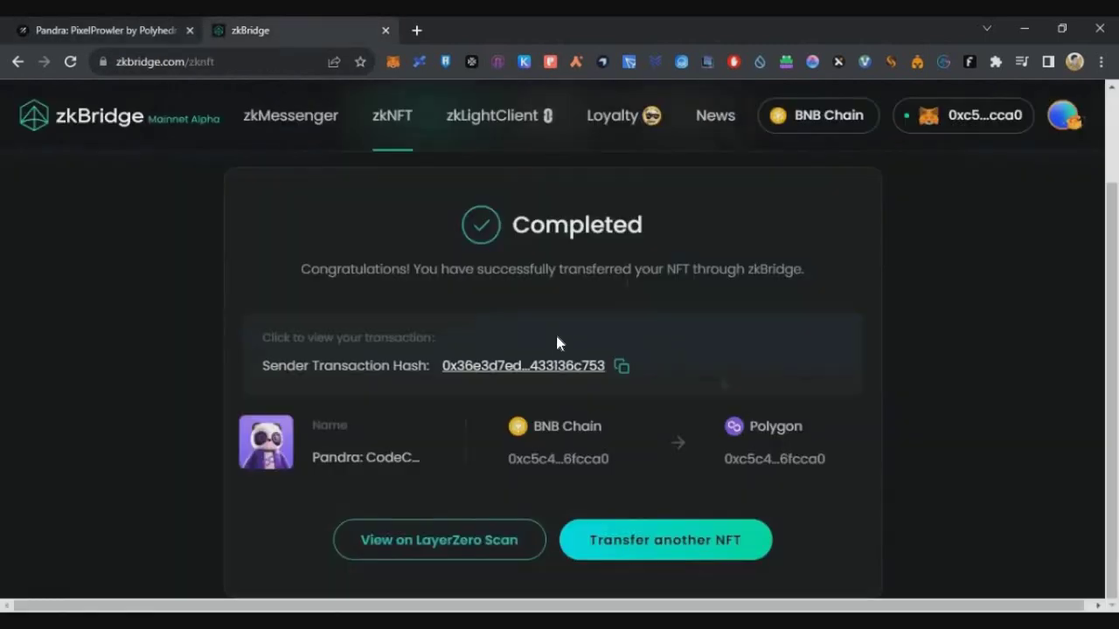
left_click(648, 529)
left_click(511, 325)
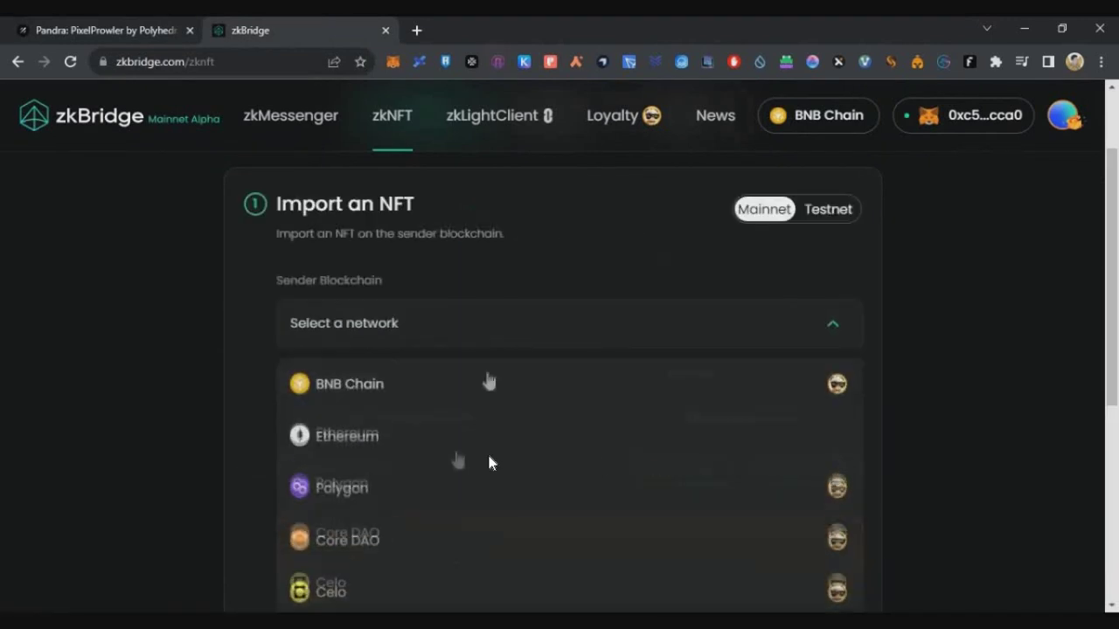
left_click(444, 479)
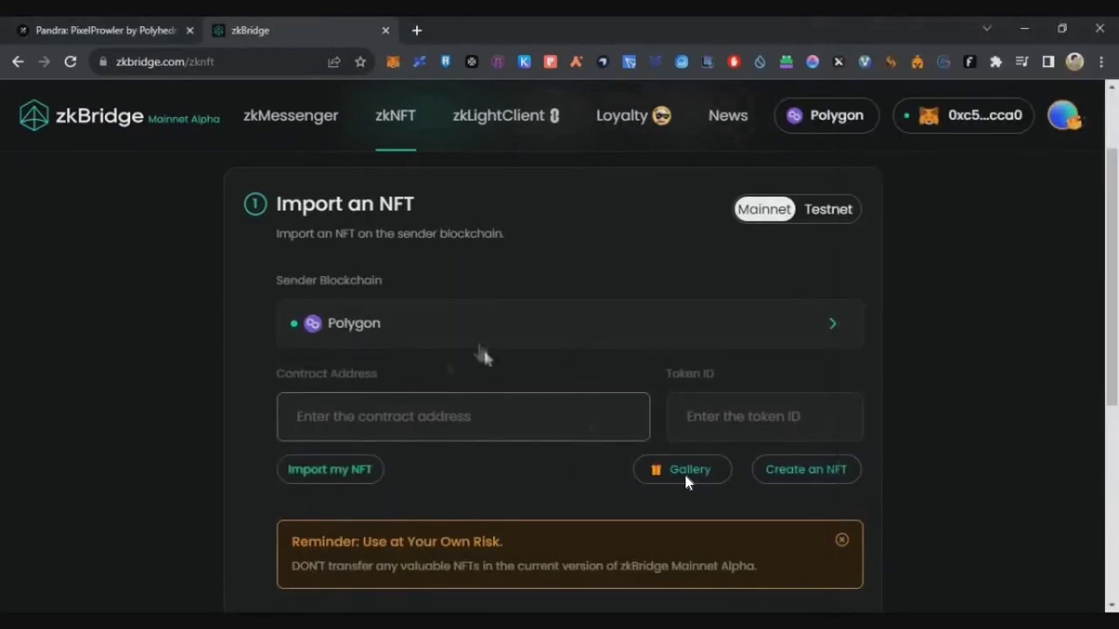
left_click(687, 473)
left_click(523, 234)
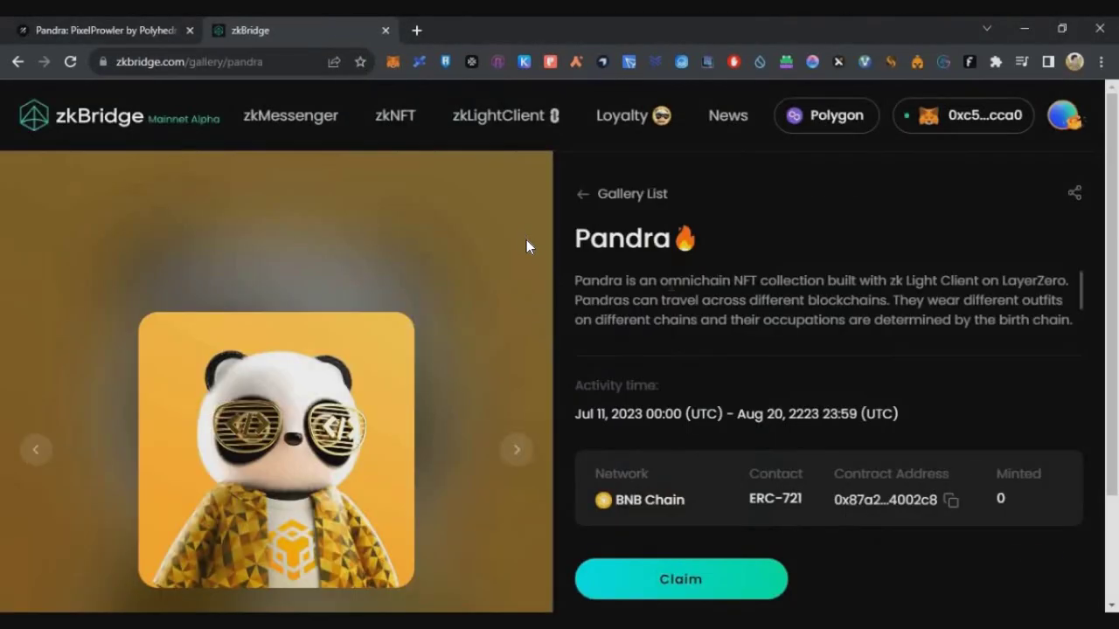
Choose Polygon as the Pandra collection's network and request the claim of the NFT.
scroll(259, 536, "down", 2)
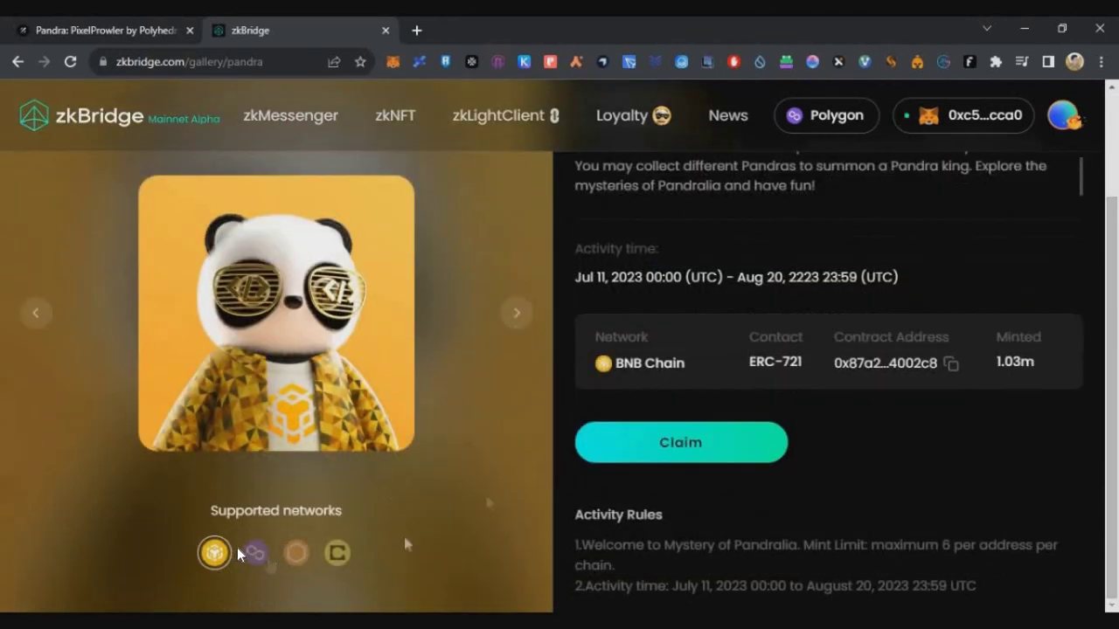
left_click(253, 552)
scroll(486, 482, "up", 2)
double_click(664, 502)
left_click(686, 578)
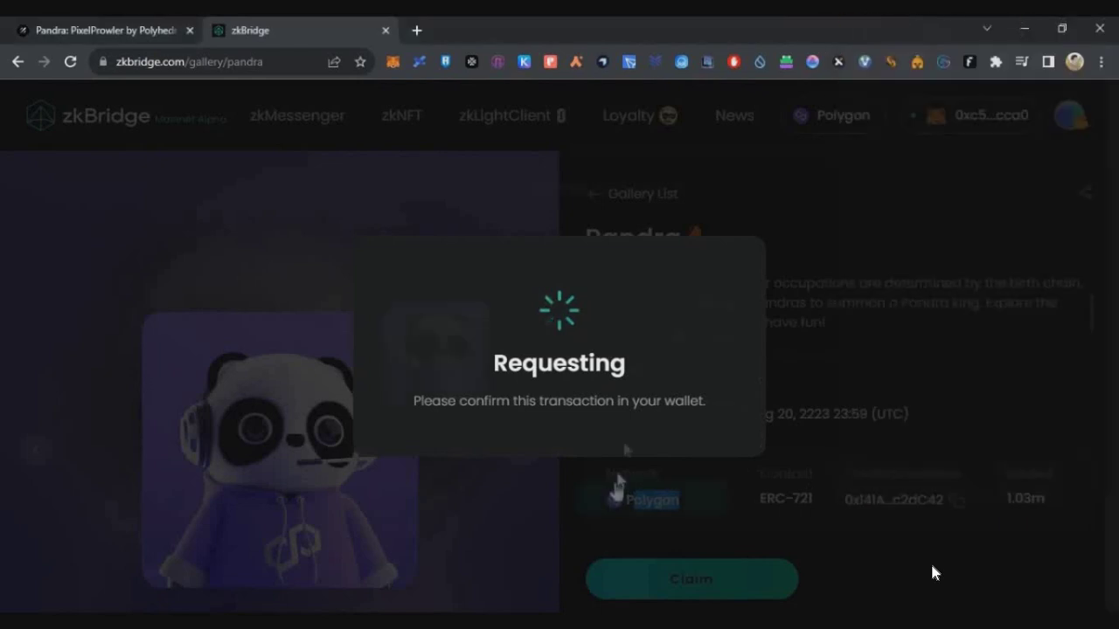
Import the claimed Pandra: PixelProwler NFT into the zkNFT transfer with Polygon as sender.
left_click(641, 512)
scroll(624, 411, "down", 2)
left_click(556, 596)
scroll(408, 356, "up", 3)
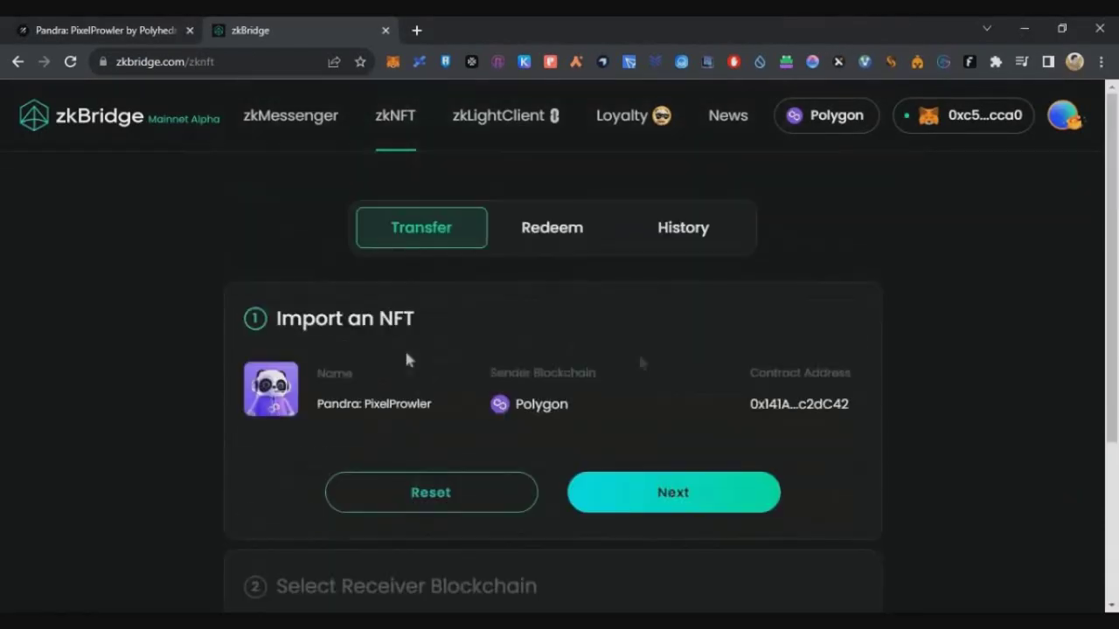
Set Celo as the receiver blockchain for the PixelProwler NFT transfer.
left_click(661, 490)
scroll(687, 437, "down", 4)
left_click(610, 291)
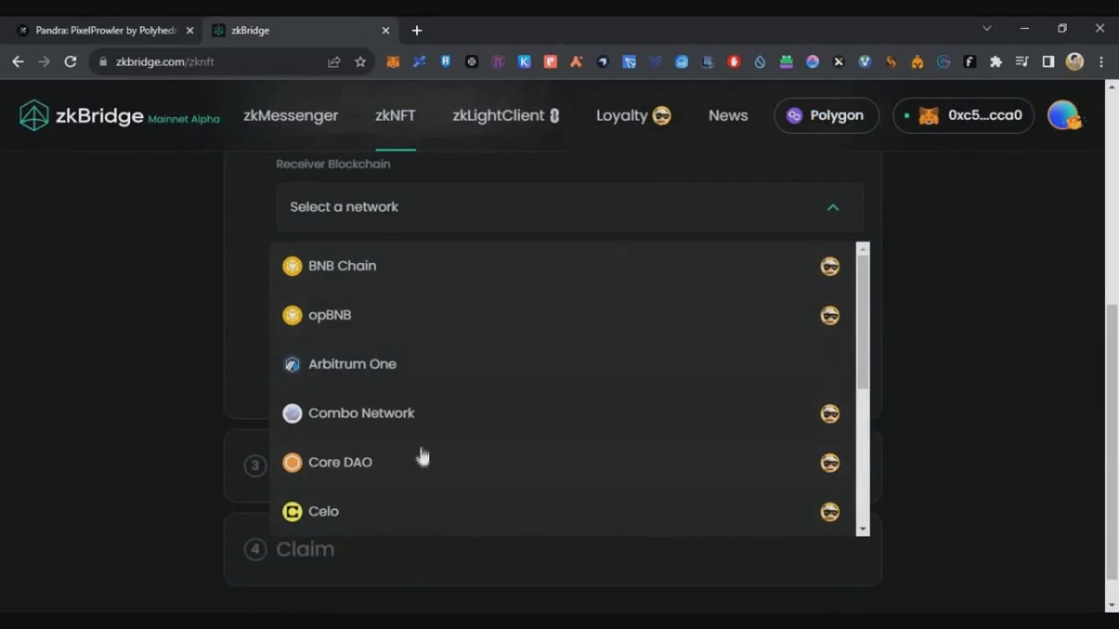
left_click(405, 512)
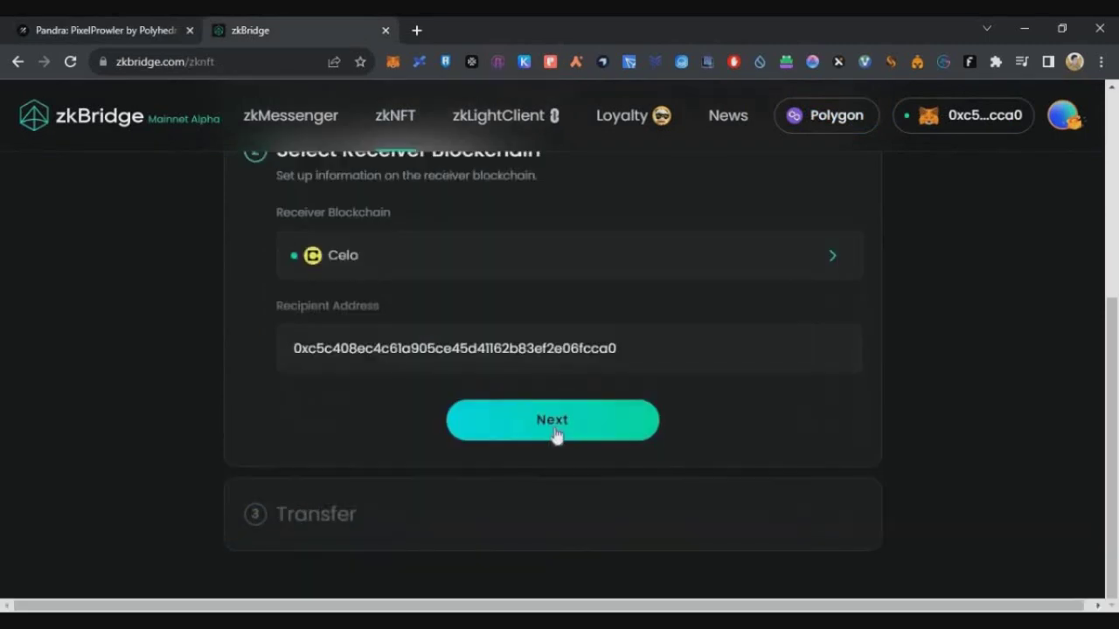
left_click(554, 435)
Approve the Pandra: PixelProwler NFT and transfer it from Polygon to Celo.
left_click(437, 517)
left_click(1029, 474)
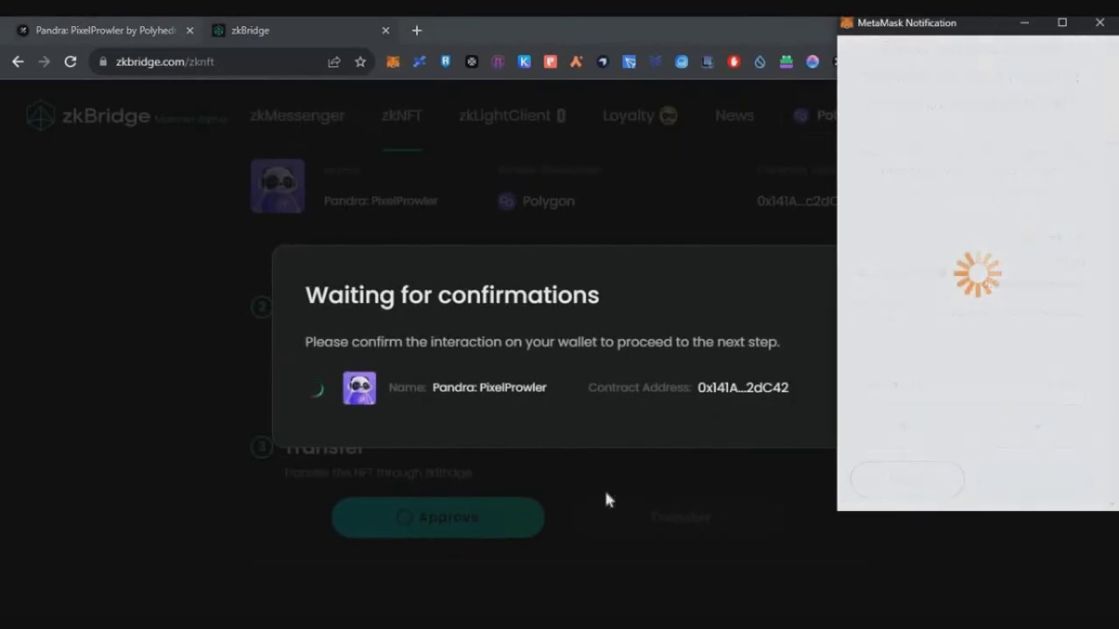
left_click(674, 503)
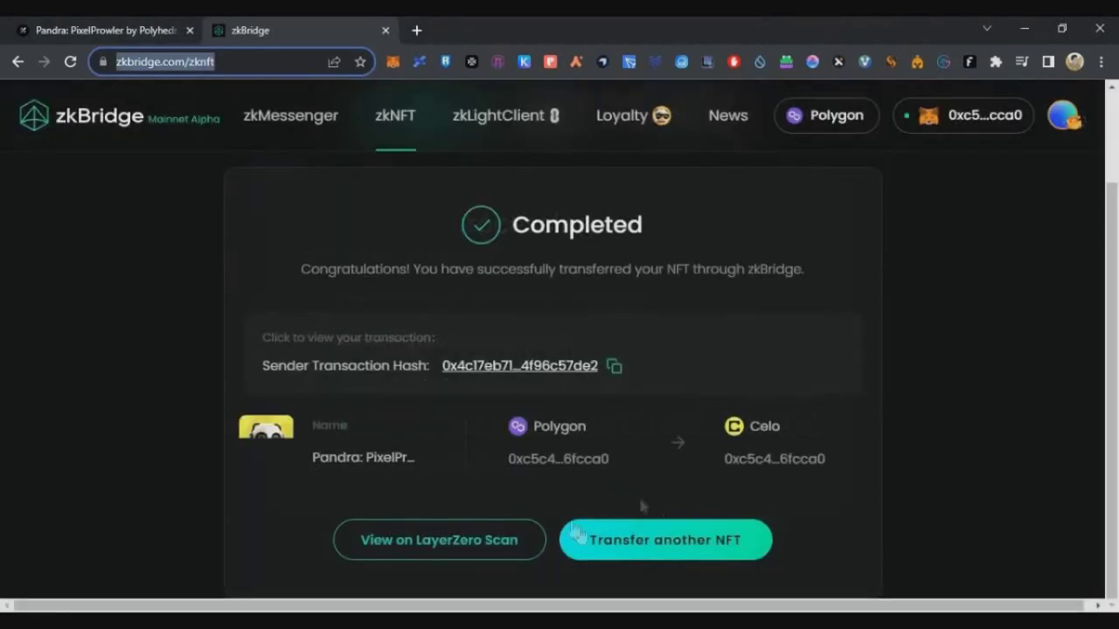
Start another zkNFT transfer from the gallery and try to verify the Pandra PixelProwler task on Galxe.
left_click(643, 535)
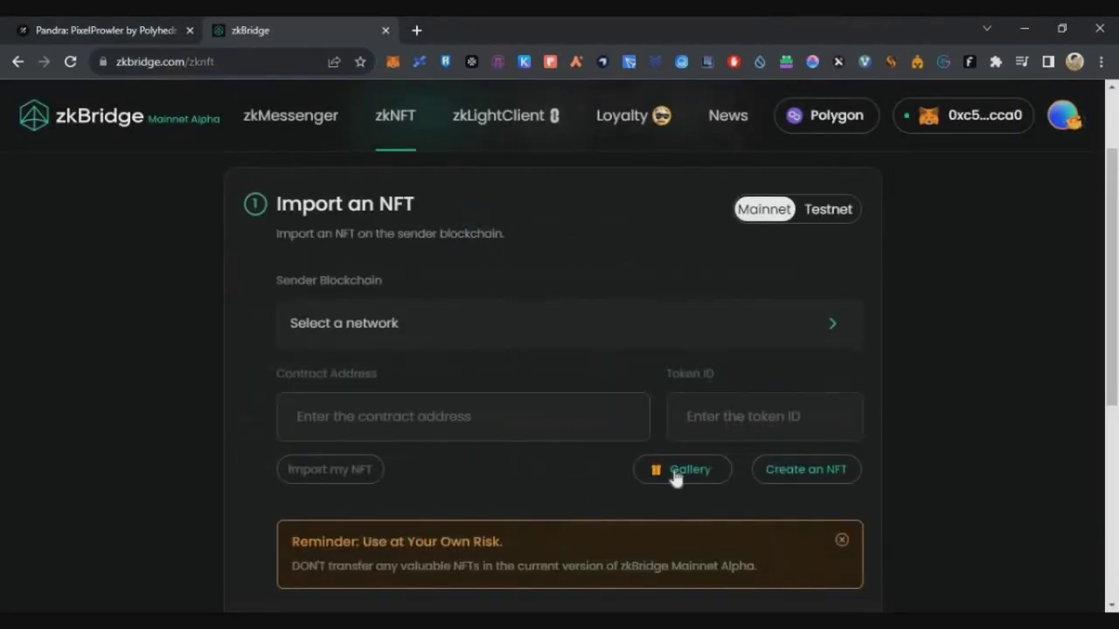
left_click(674, 475)
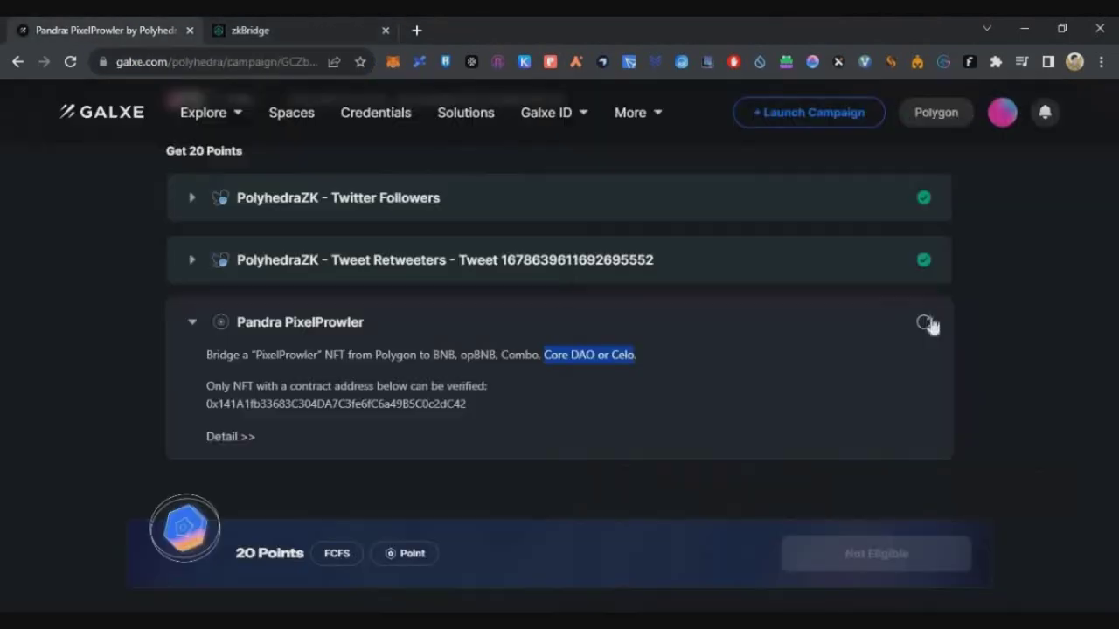
left_click(924, 323)
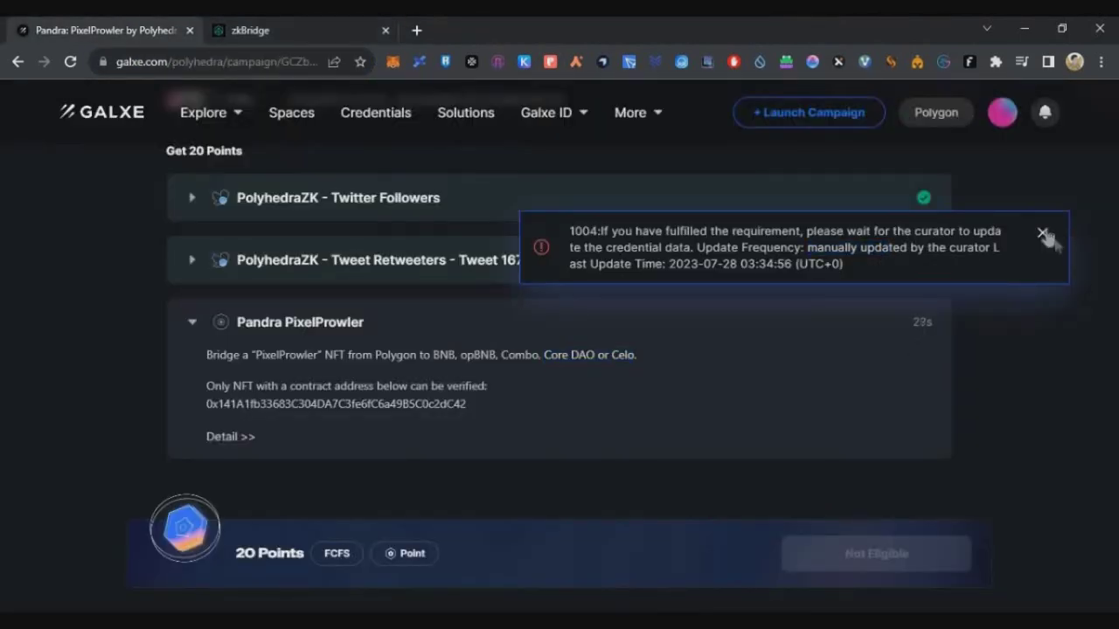
Open the Pandra: MelodyMaven campaign on Galxe and examine its NFT bridging requirement.
key("alt+Left")
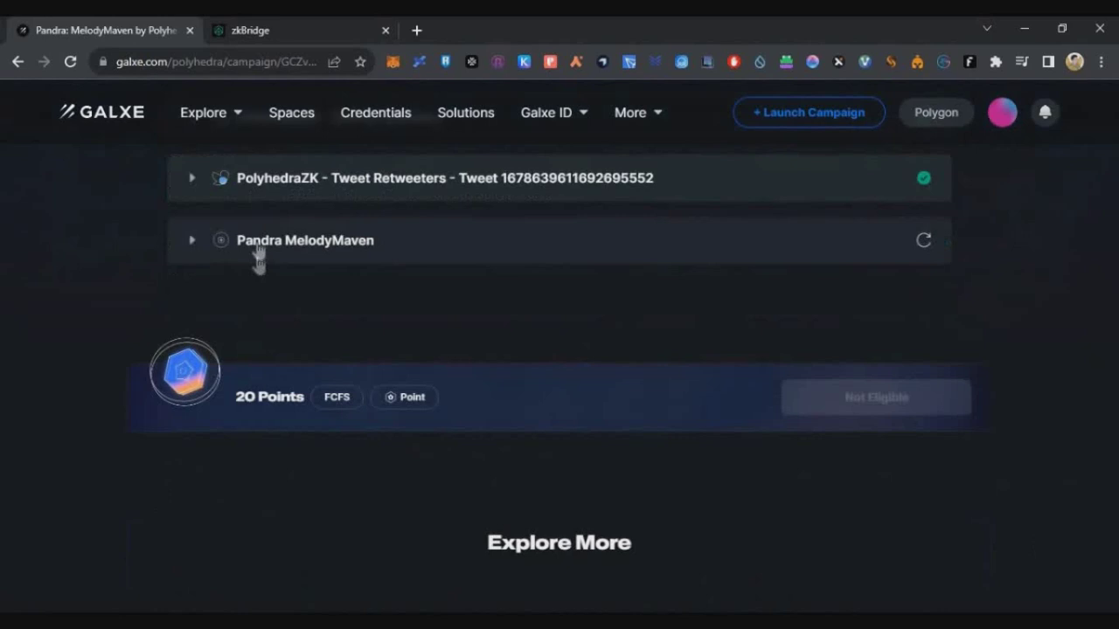
left_click(262, 241)
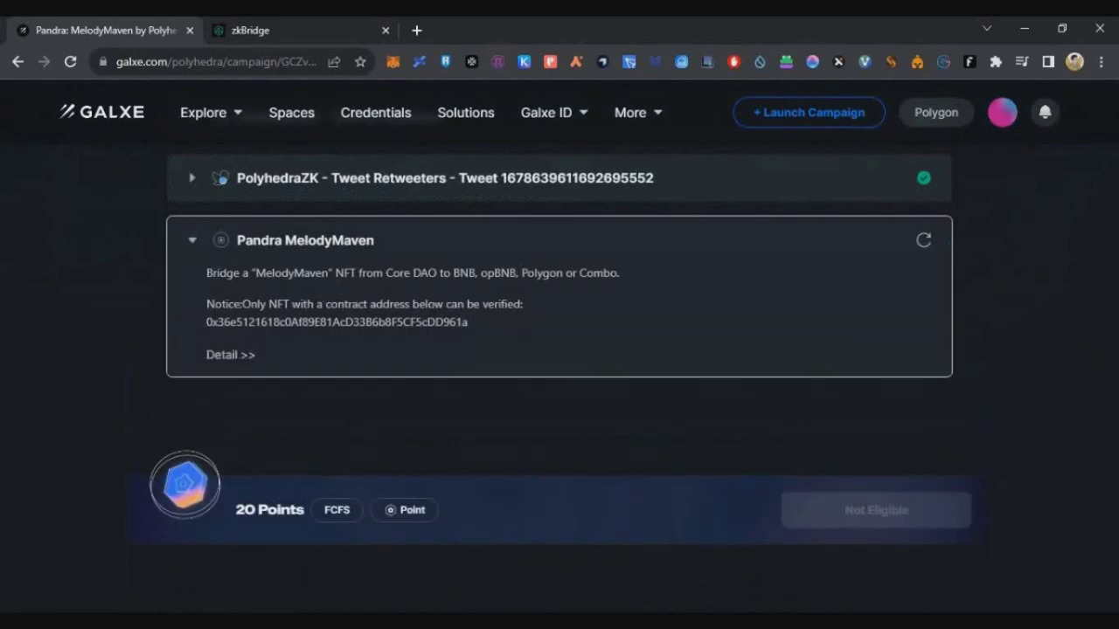
left_click_drag(334, 272, 620, 274)
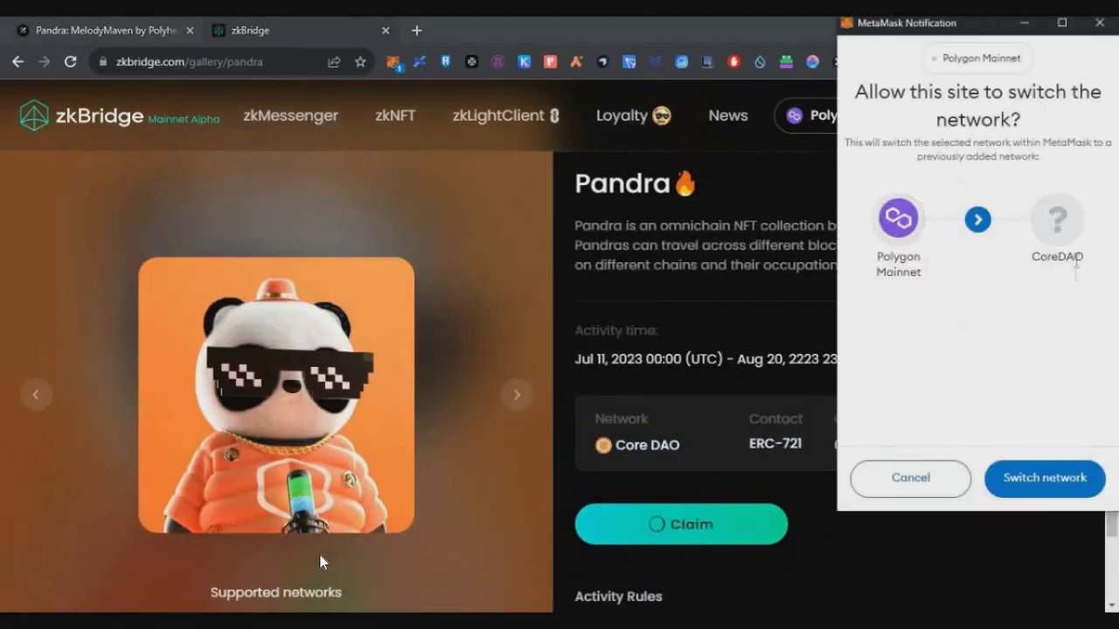
Allow the wallet to switch to Core DAO and claim the Pandra NFT on that network.
left_click(1045, 478)
left_click(694, 507)
scroll(1051, 455, "down", 5)
left_click(1035, 472)
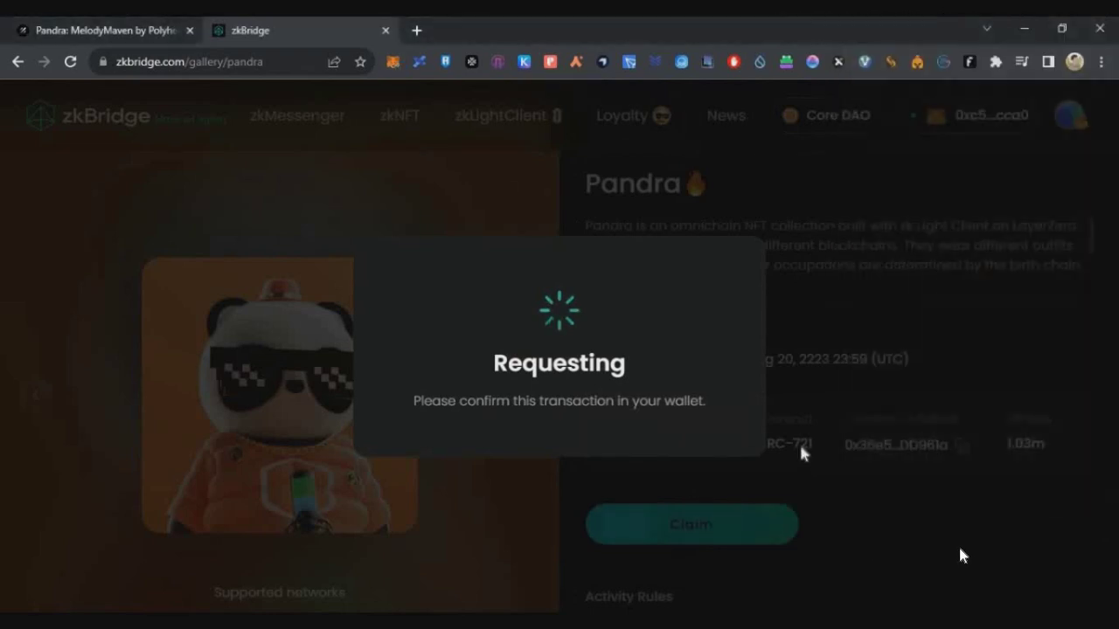
Import the claimed Pandra: MelodyMaven NFT with Core DAO as sender and choose its receiver blockchain.
left_click(625, 499)
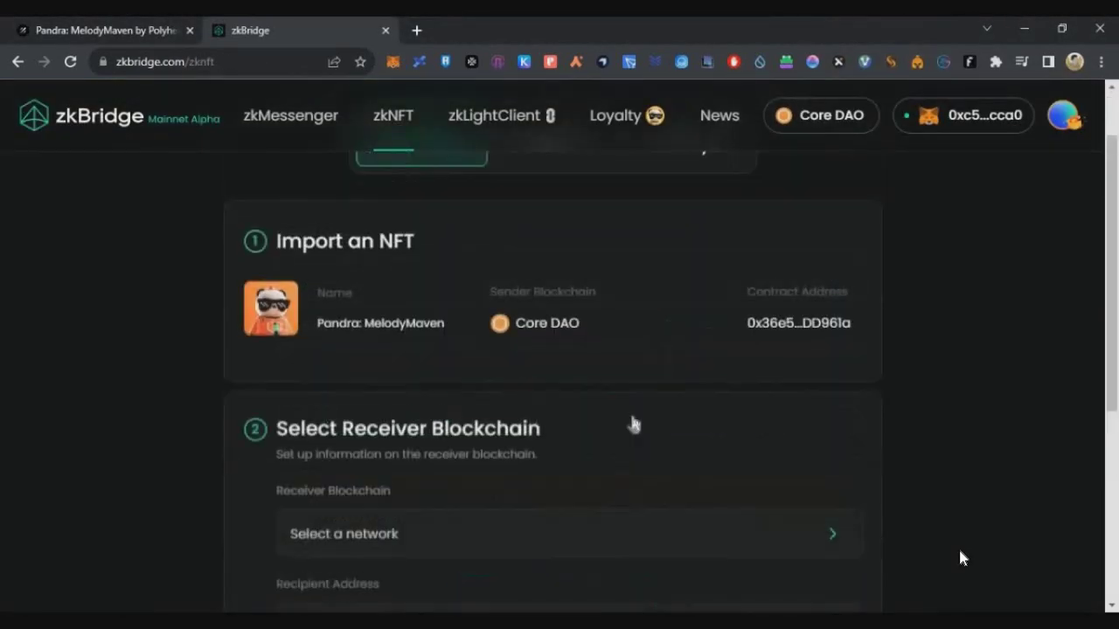
left_click(515, 533)
left_click(444, 457)
left_click(515, 460)
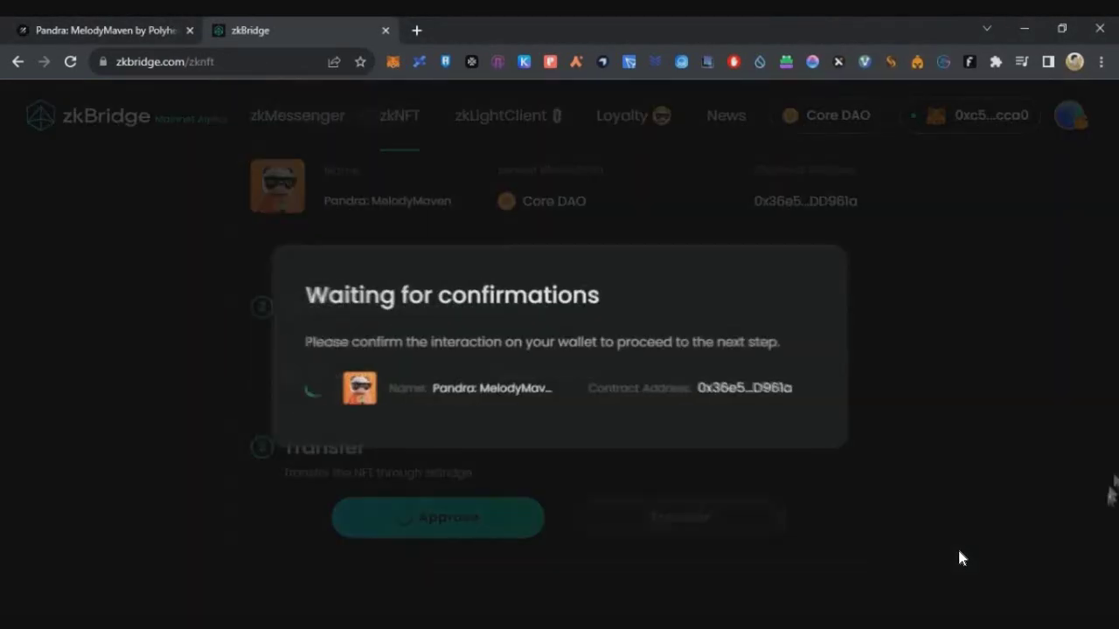
Approve the Pandra: MelodyMaven NFT and transfer it from Core DAO, confirming both transactions in the wallet.
scroll(1049, 437, "down", 5)
left_click(1035, 478)
left_click(617, 509)
scroll(1053, 455, "down", 5)
left_click(1055, 481)
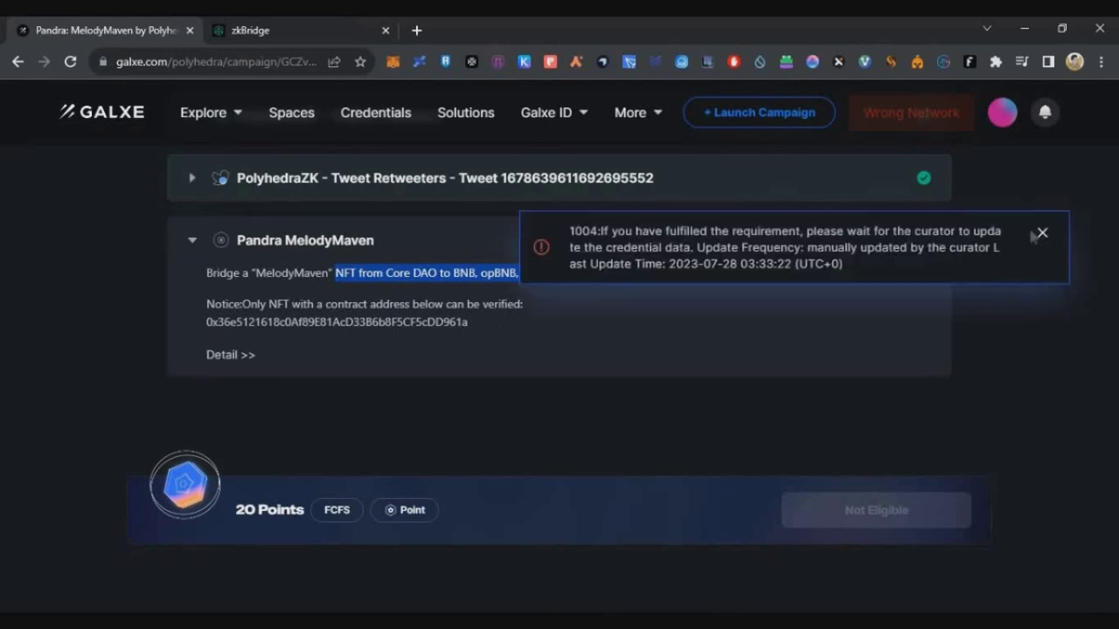
Leave the MelodyMaven campaign and confirm the Pandra NFT claim on Celo Mainnet in the wallet.
left_click(18, 62)
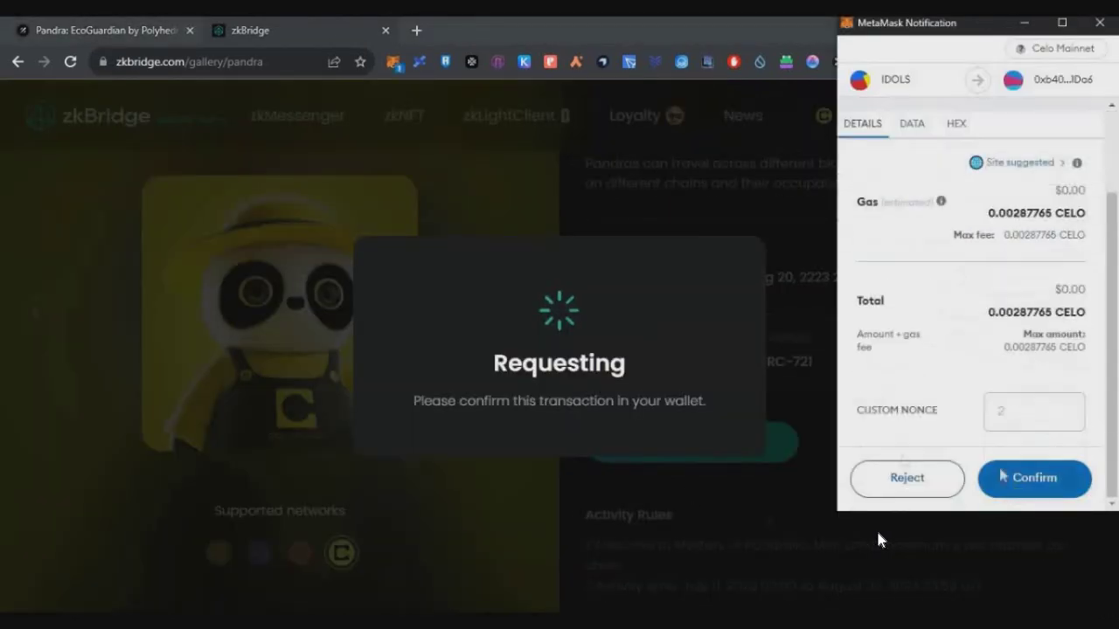
left_click(1002, 476)
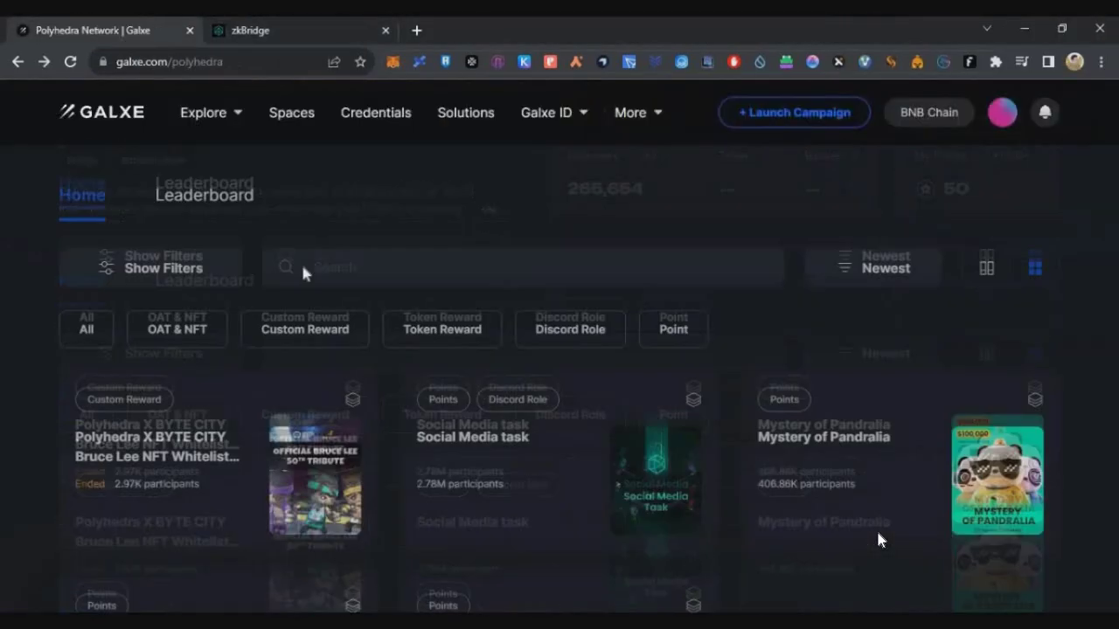
Look through Polyhedra Network's campaigns on Galxe and open the zkBridge Loyalty Program (Ongoing).
scroll(539, 419, "down", 3)
left_click(540, 419)
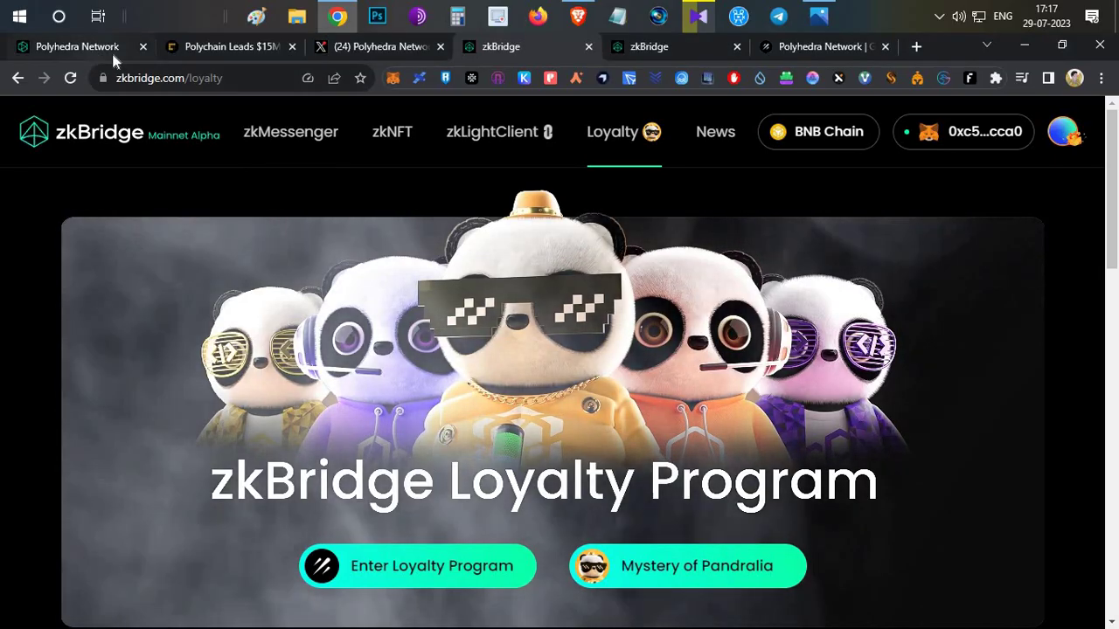
left_click(758, 48)
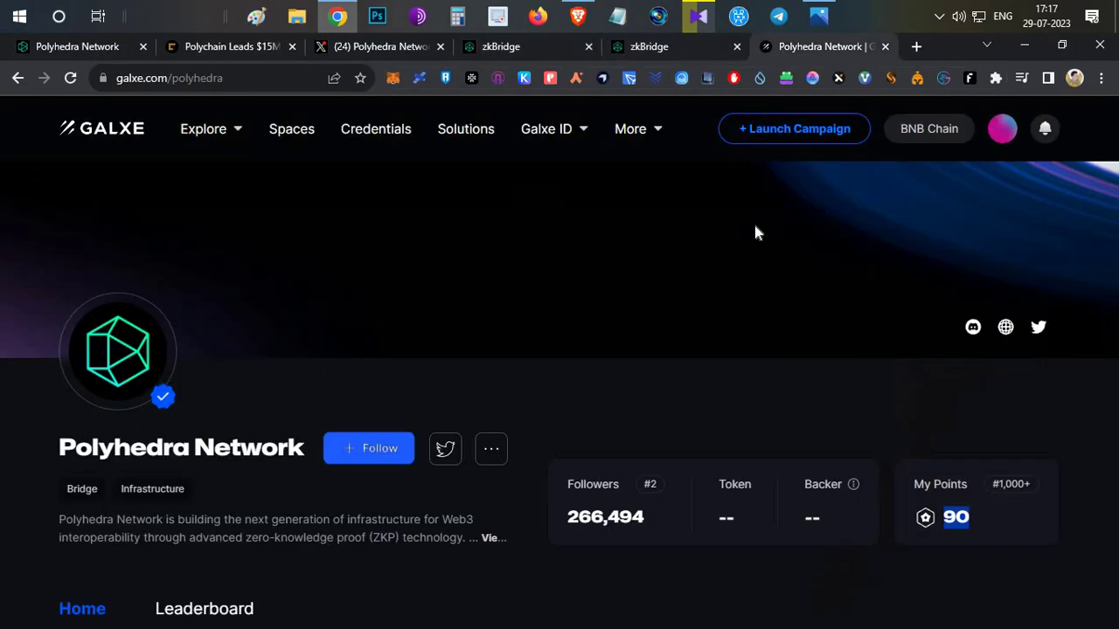
scroll(757, 232, "down", 7)
scroll(547, 322, "up", 1)
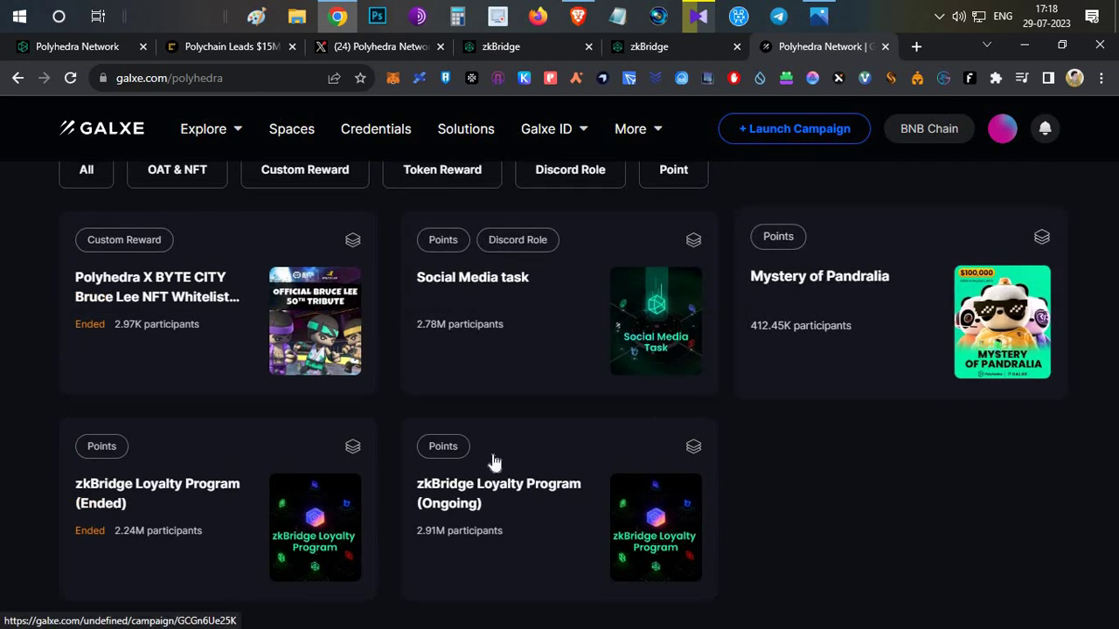
scroll(494, 460, "down", 1)
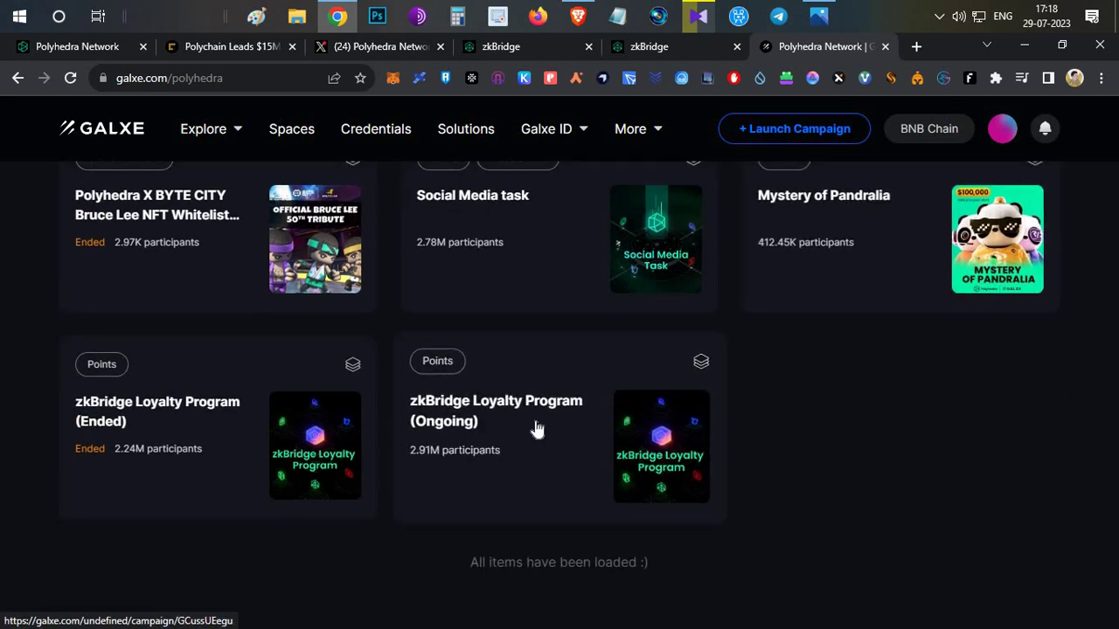
scroll(172, 314, "up", 1)
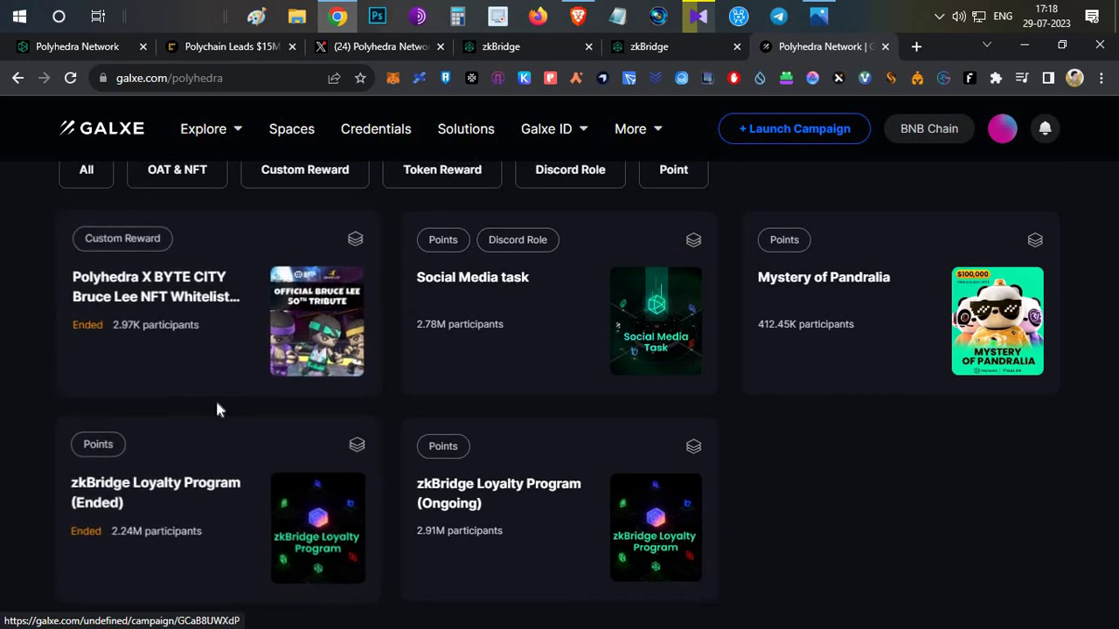
scroll(512, 417, "down", 1)
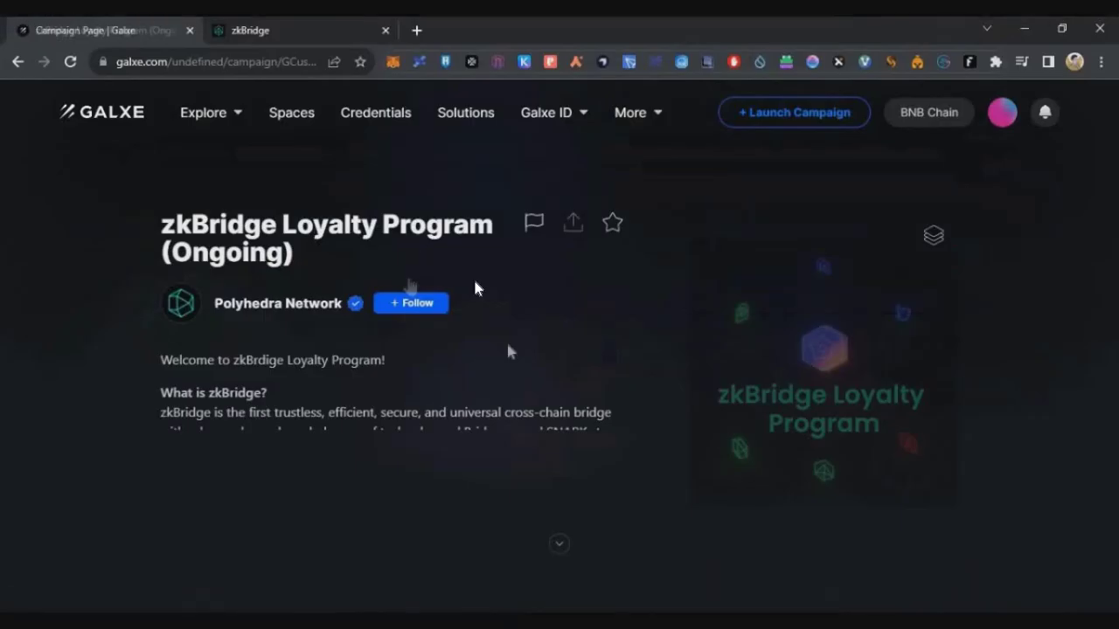
Open the Greenfield Testnet Tutorial NFT Mint campaign and expand its mint task details.
scroll(560, 271, "down", 5)
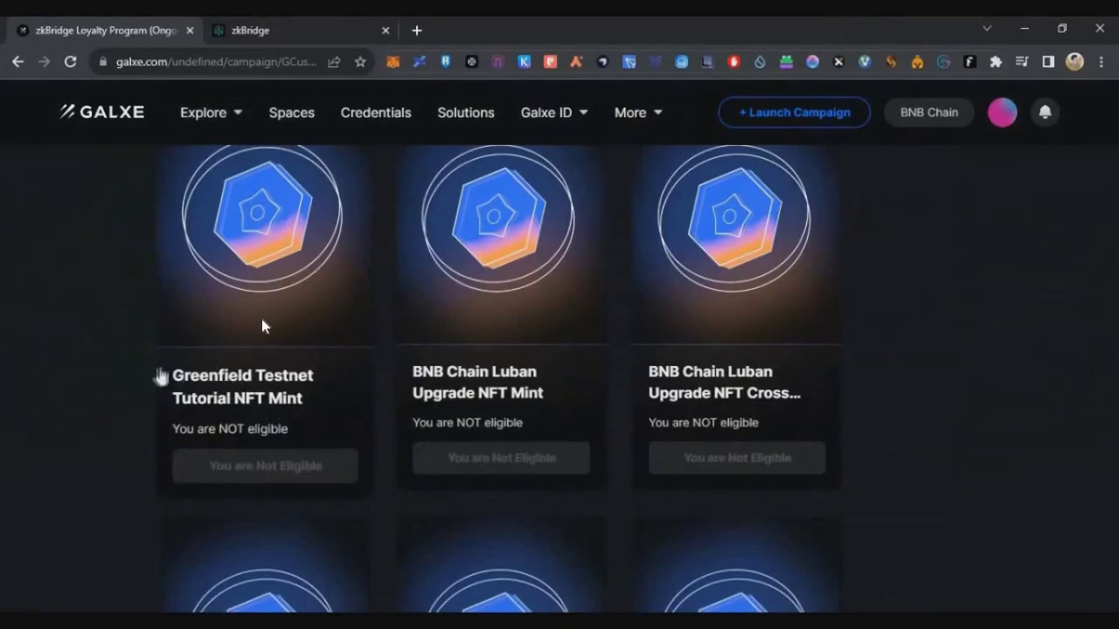
left_click(220, 331)
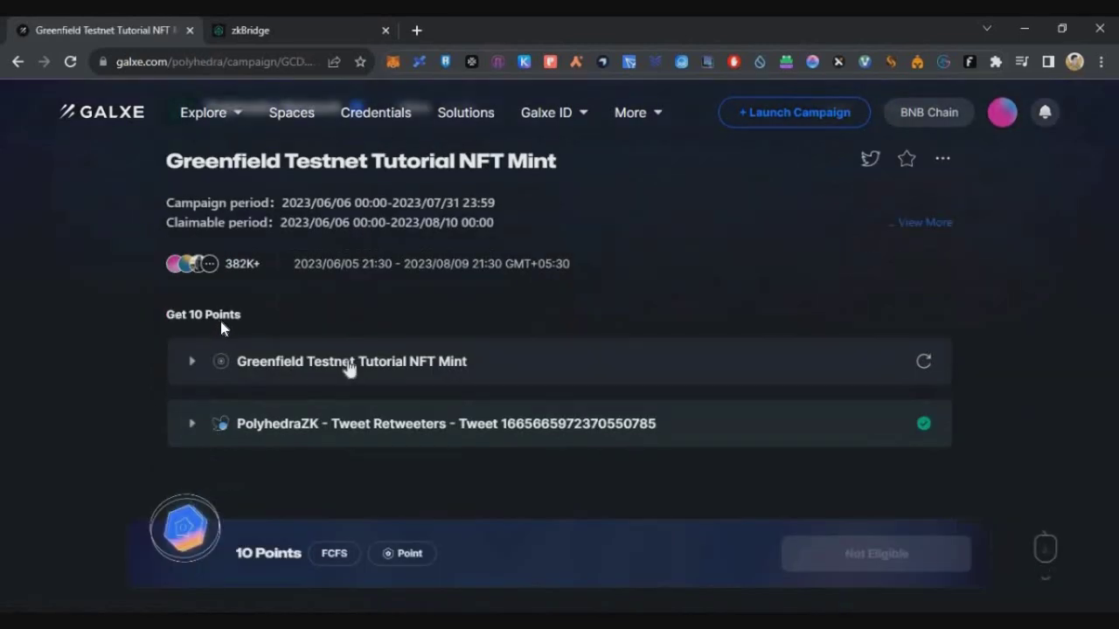
left_click(343, 360)
scroll(363, 315, "down", 1)
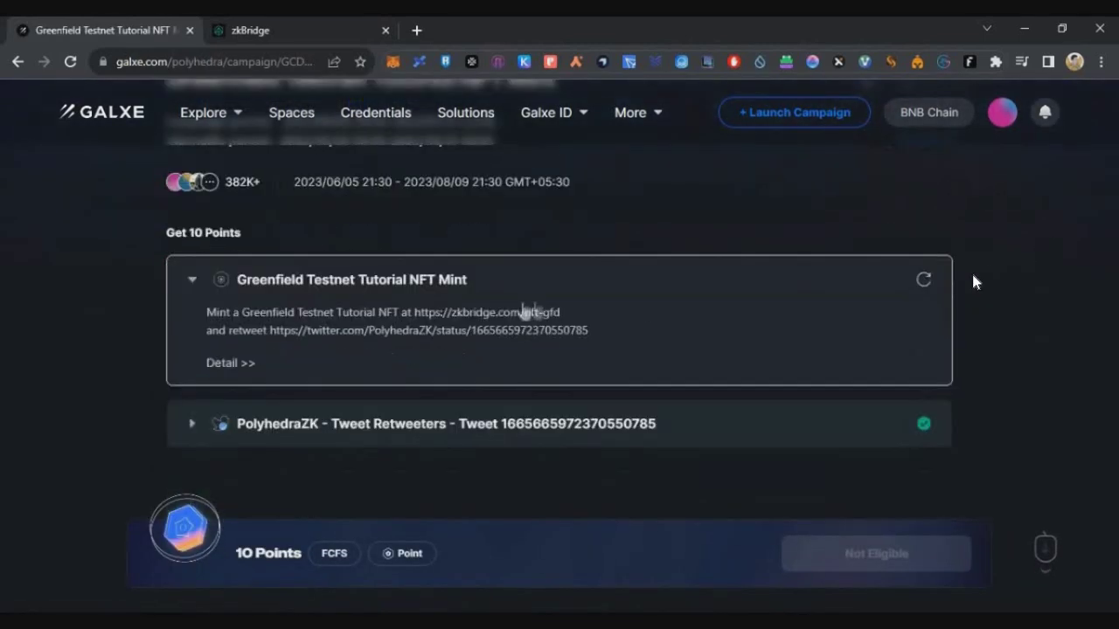
left_click_drag(416, 312, 560, 312)
right_click(491, 308)
right_click(552, 314)
left_click(600, 365)
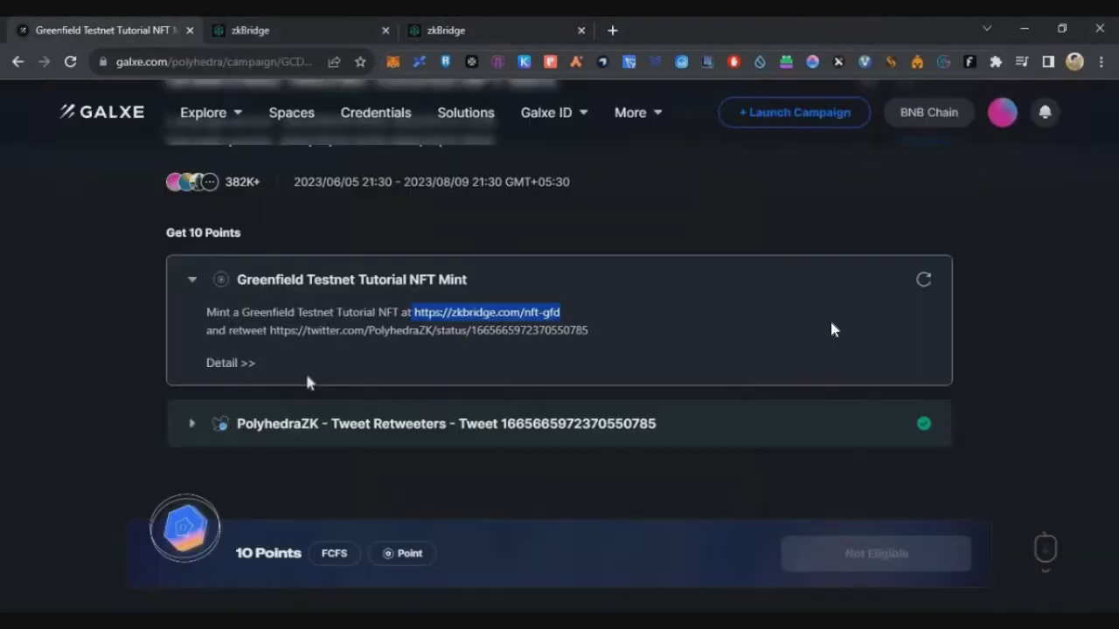
Try to verify the Greenfield Testnet Tutorial NFT Mint task and view the details of the PolyhedraZK tweet retweeters task.
left_click(923, 280)
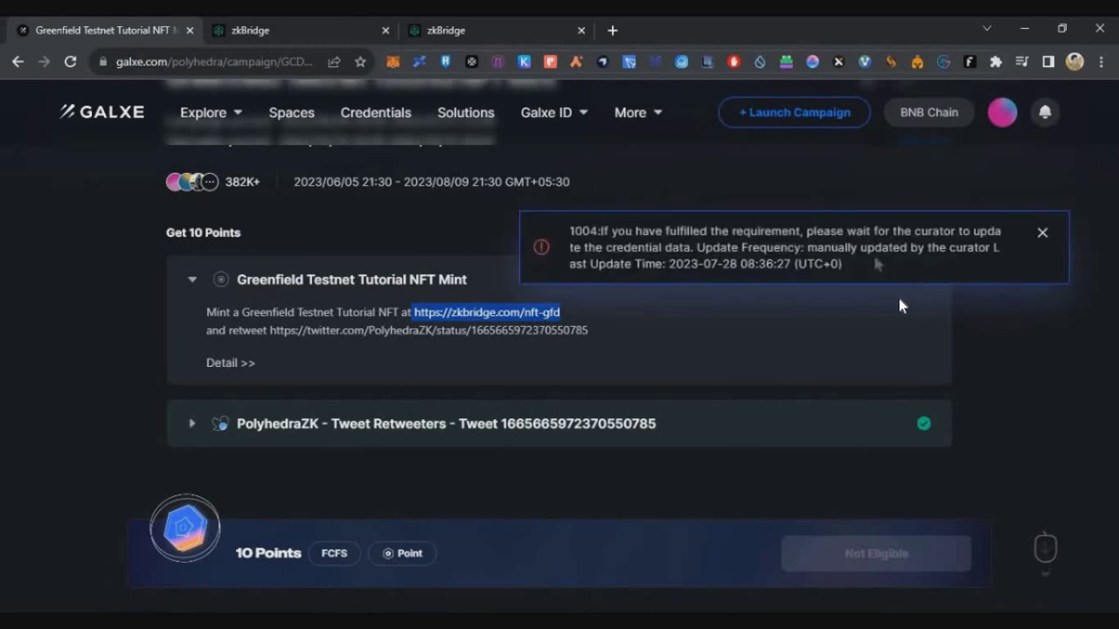
left_click(365, 423)
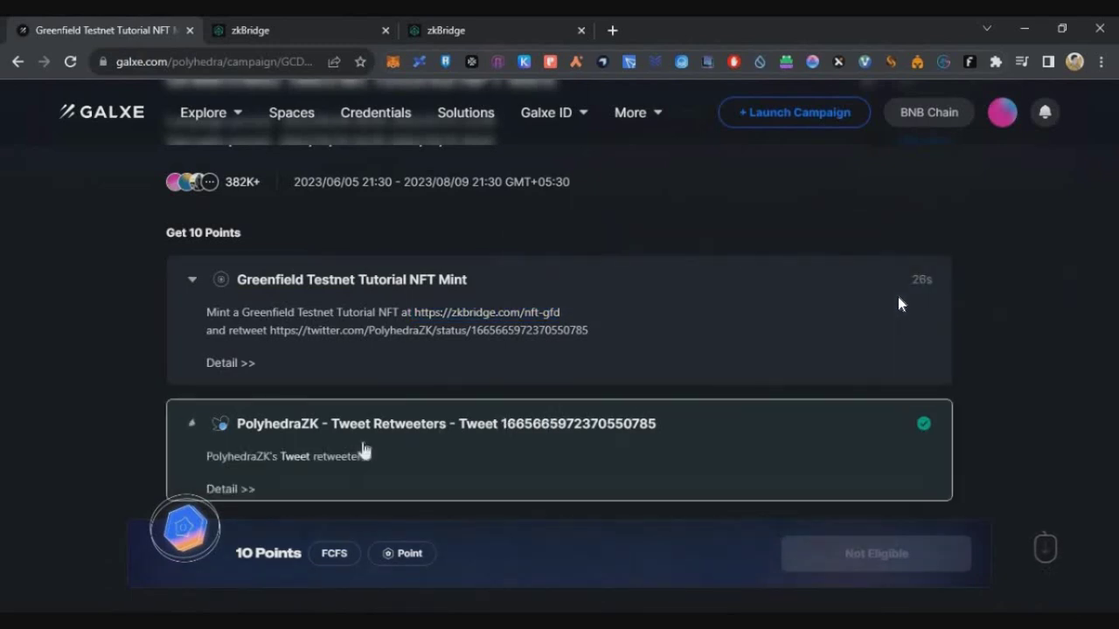
left_click(437, 425)
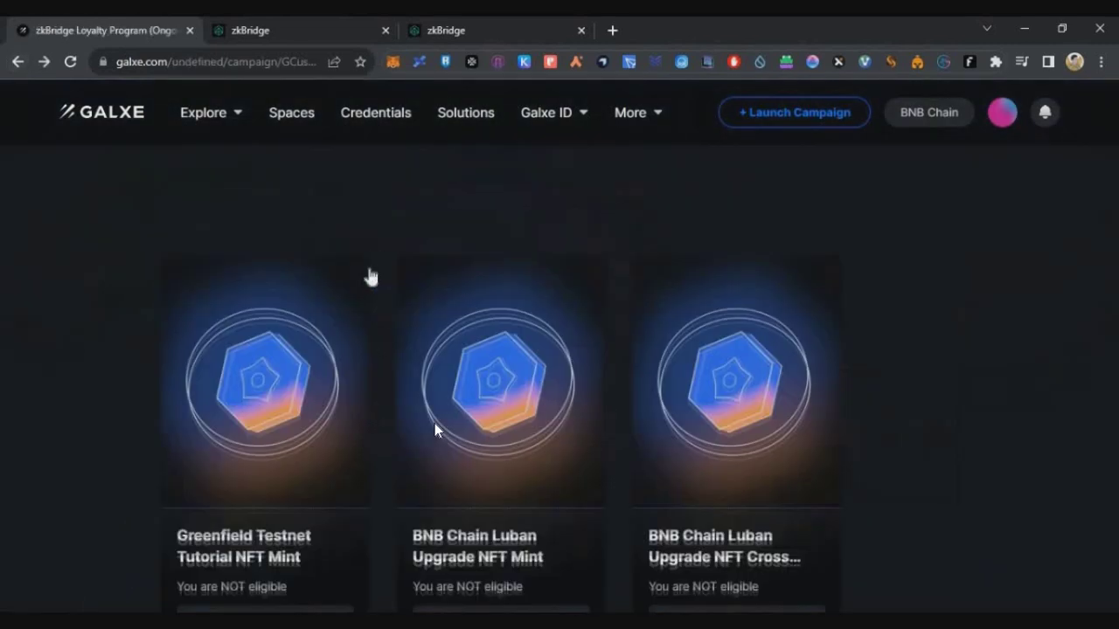
Look through the loyalty program's campaigns on Galxe and compare them with the claiming and ended NFTs on zkBridge's Loyalty page.
scroll(435, 423, "down", 2)
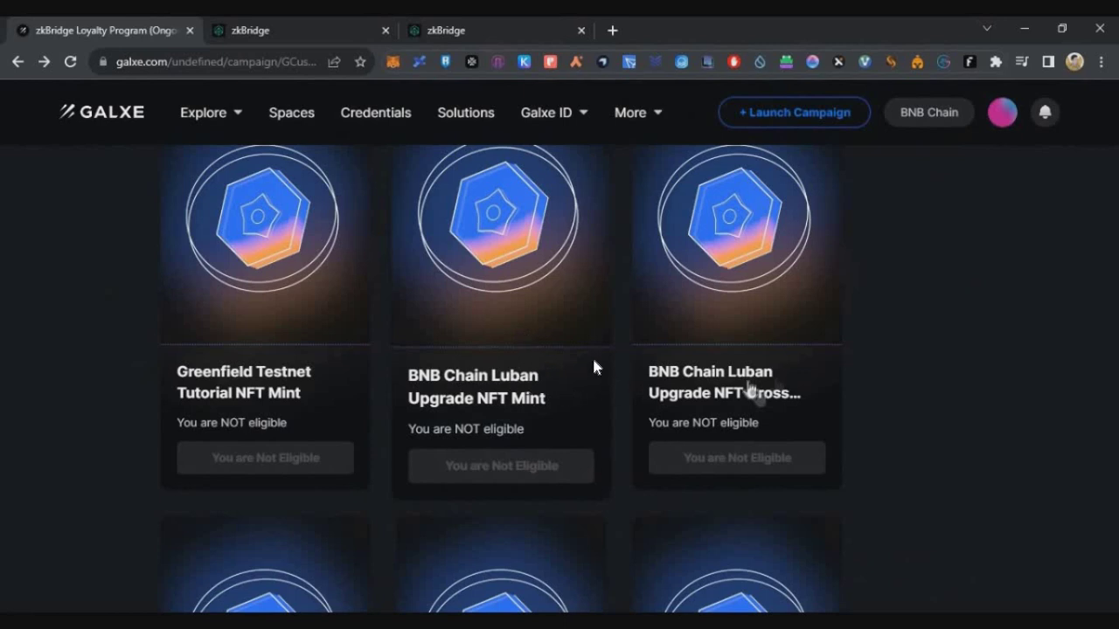
scroll(600, 362, "down", 4)
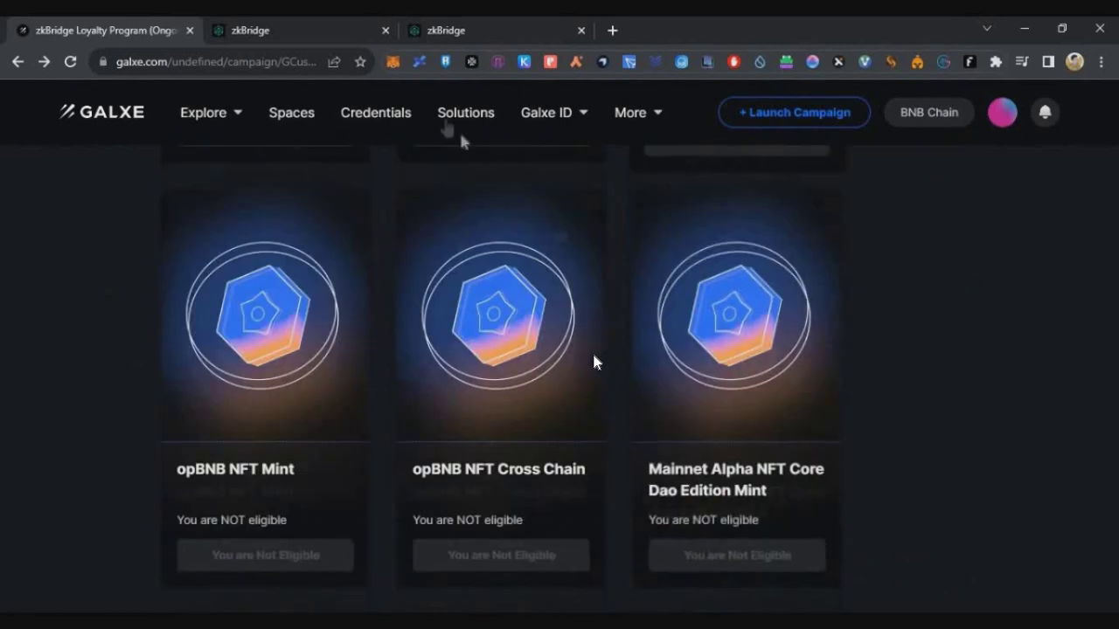
left_click(469, 35)
scroll(325, 454, "down", 5)
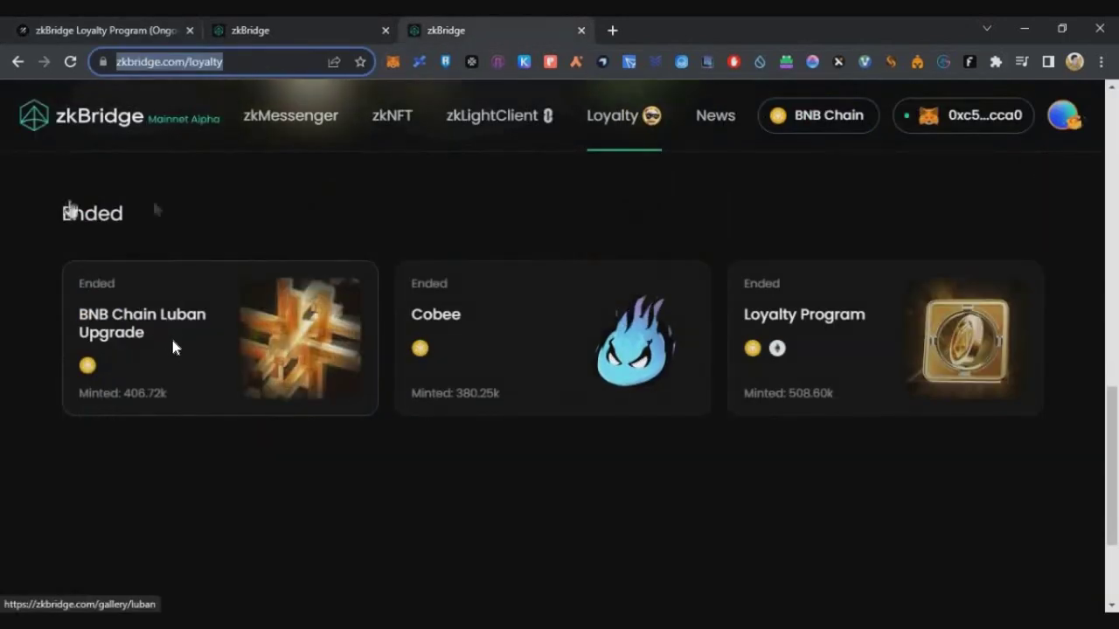
left_click_drag(59, 213, 322, 210)
scroll(288, 467, "up", 5)
key("ctrl+1")
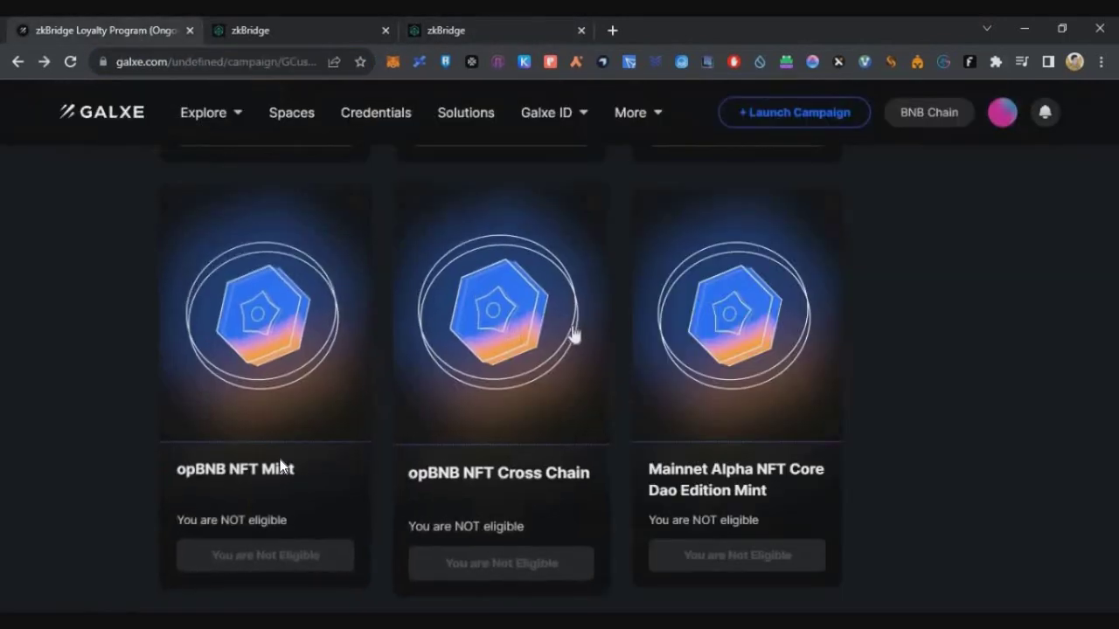
Open the opBNB NFT Mint campaign, and switch to Brave to view the opBNB TestNet airdrop demo on YouTube.
left_click(235, 451)
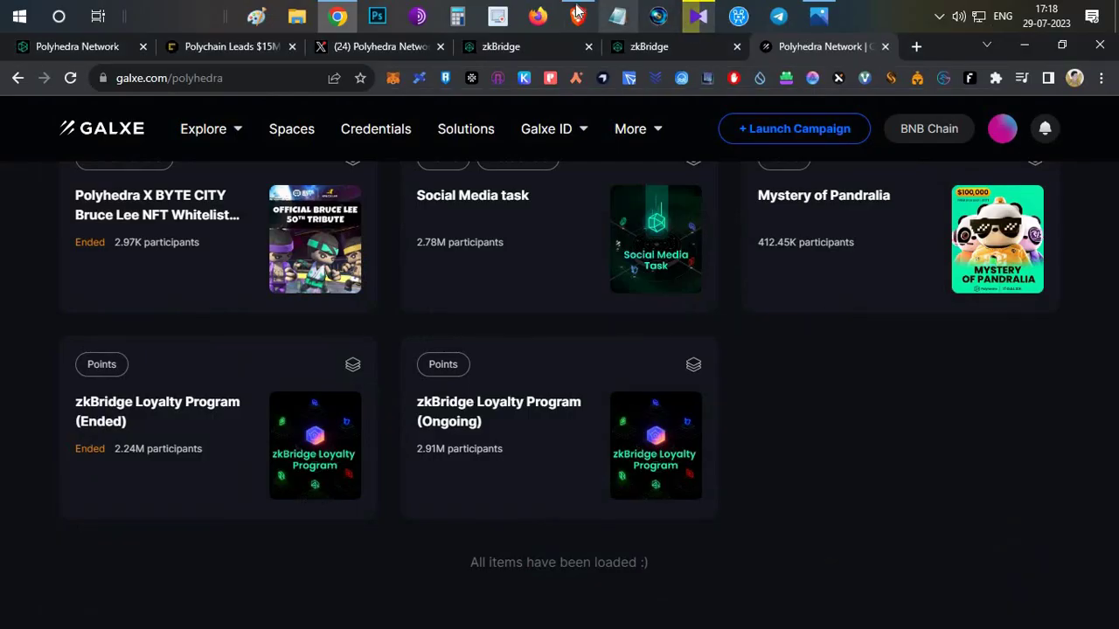
left_click(576, 14)
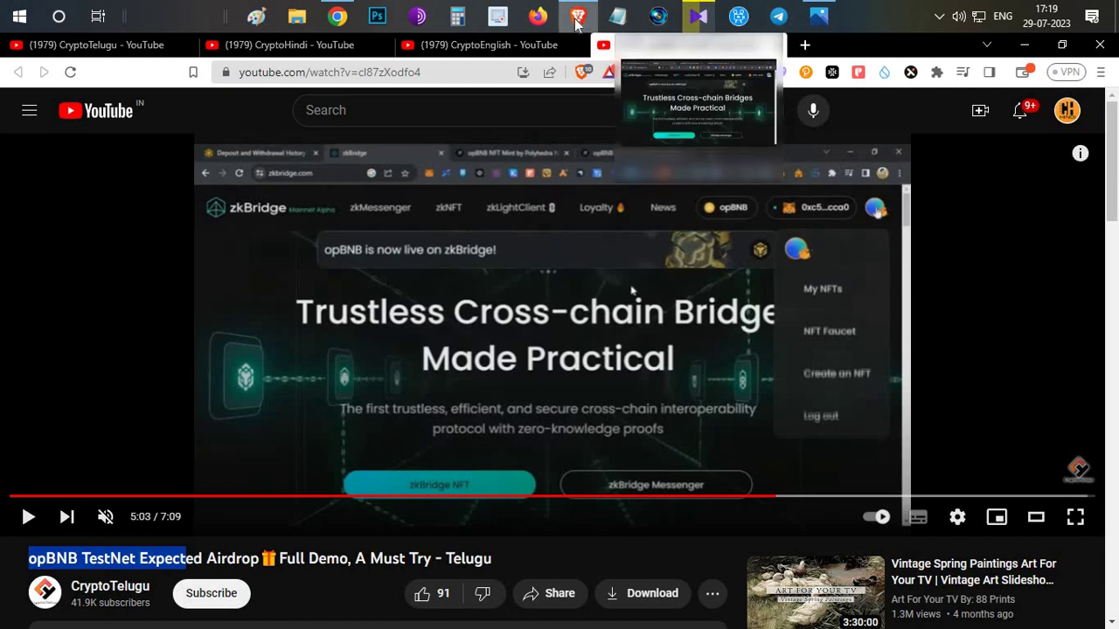
left_click(686, 27)
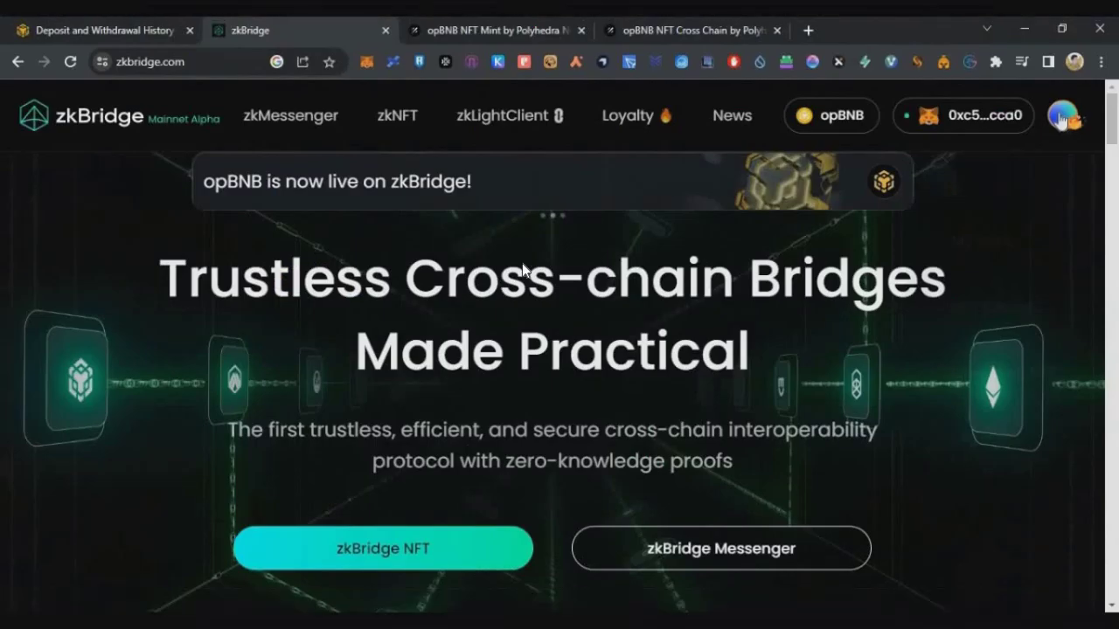
Request the zkBridge on opBNB NFT on BNB Chain from zkBridge's NFT Faucet.
left_click(1060, 118)
left_click(962, 309)
scroll(525, 420, "down", 3)
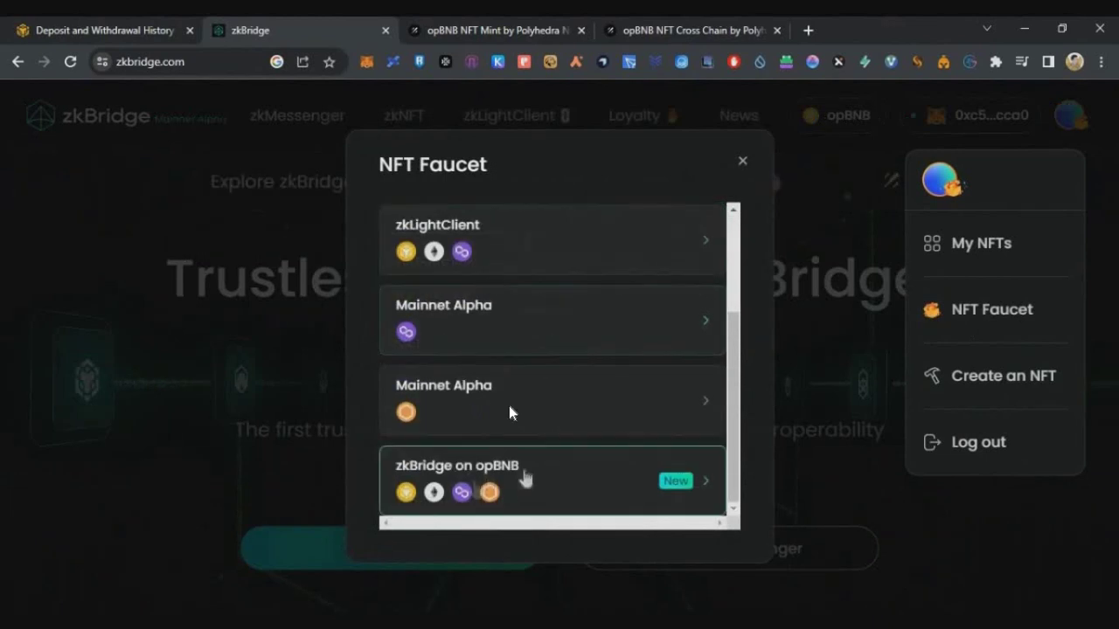
left_click(524, 476)
scroll(611, 262, "down", 1)
left_click(473, 223)
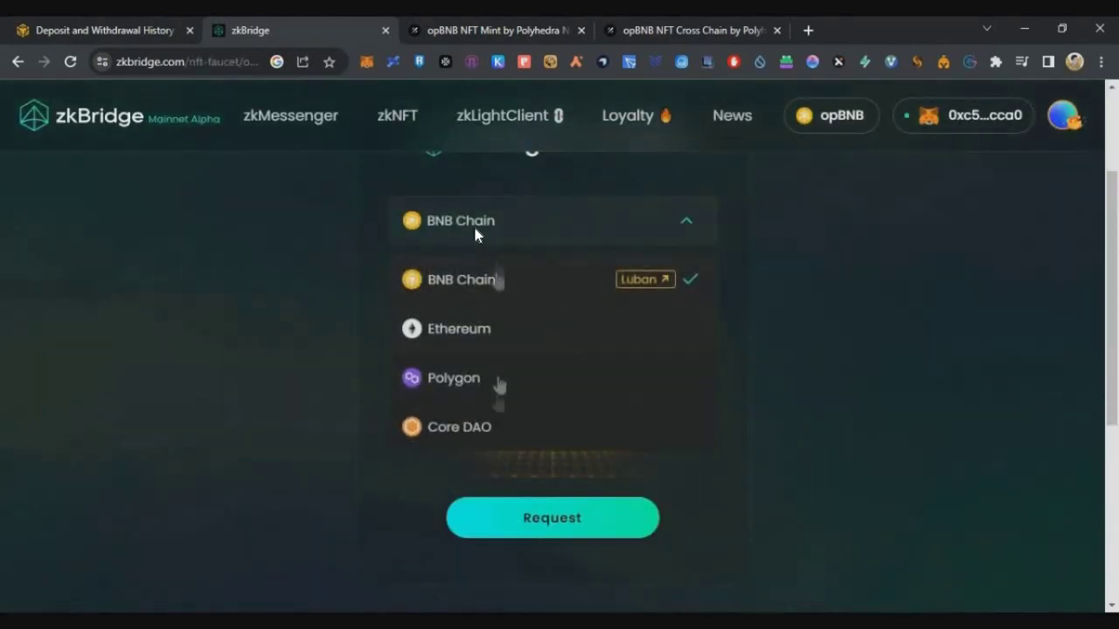
left_click(460, 279)
left_click(1043, 474)
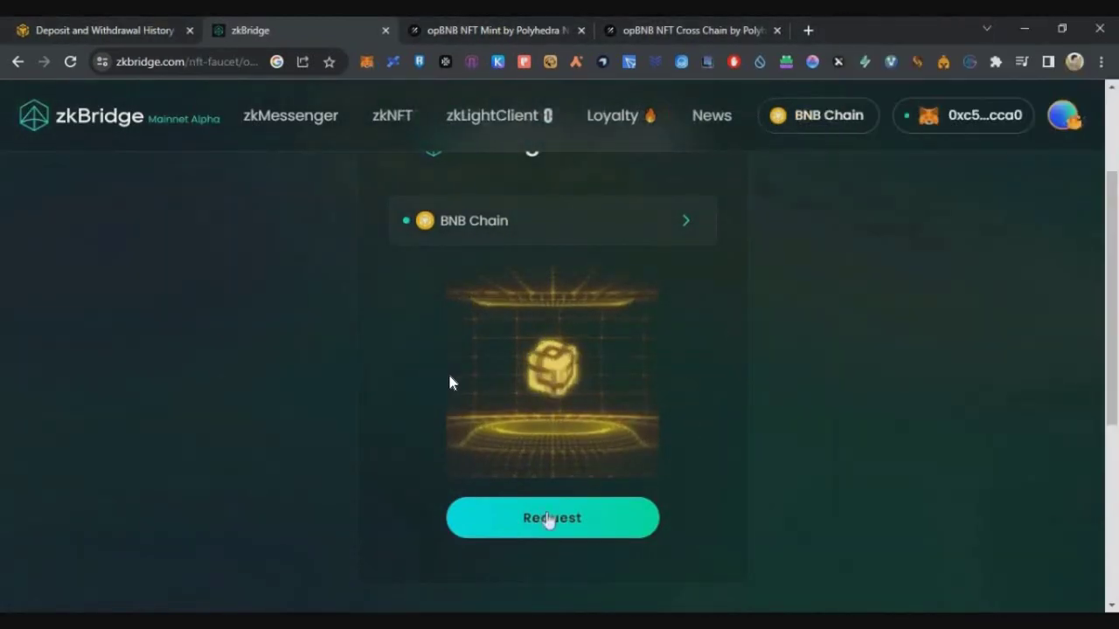
left_click(549, 519)
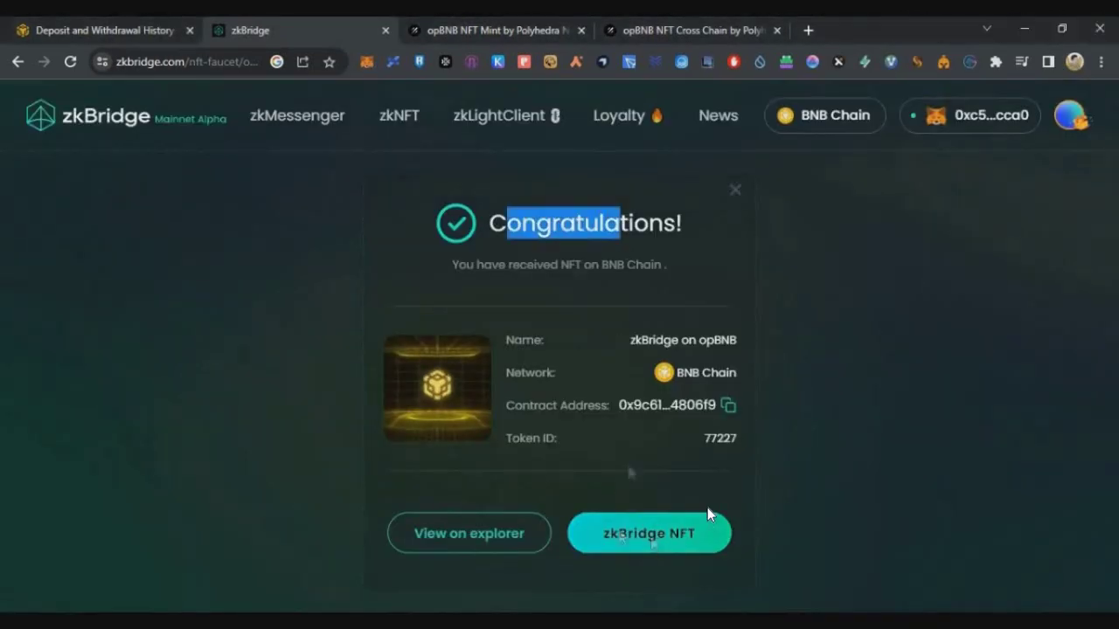
Take the received faucet NFT to zkNFT and confirm its import with BNB Chain as the sender blockchain.
left_click(703, 520)
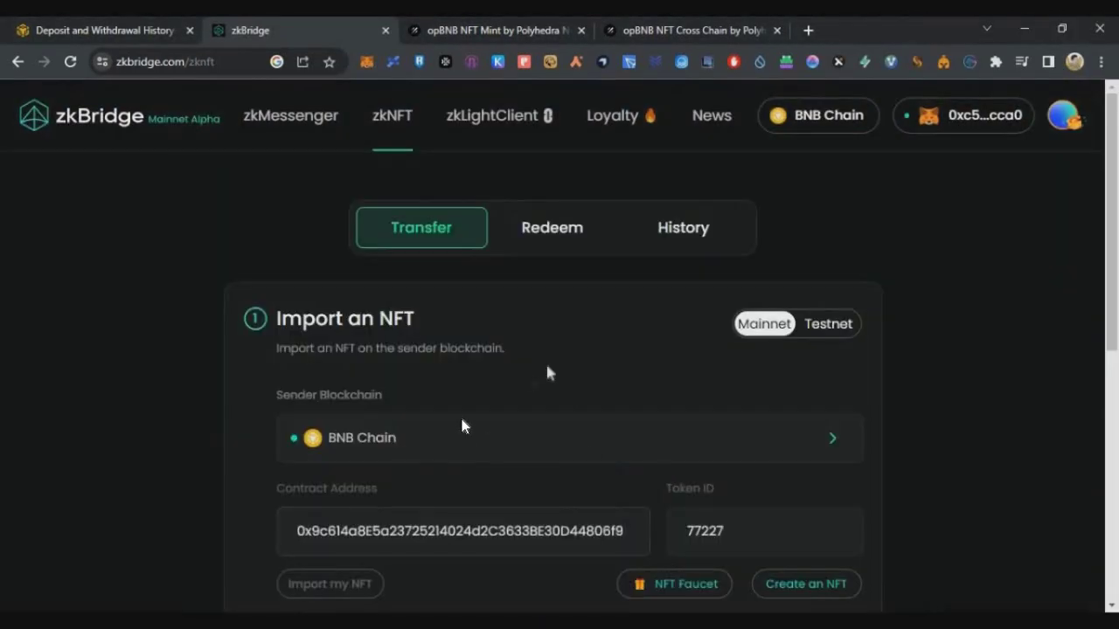
scroll(462, 424, "down", 1)
scroll(463, 398, "down", 2)
left_click(537, 512)
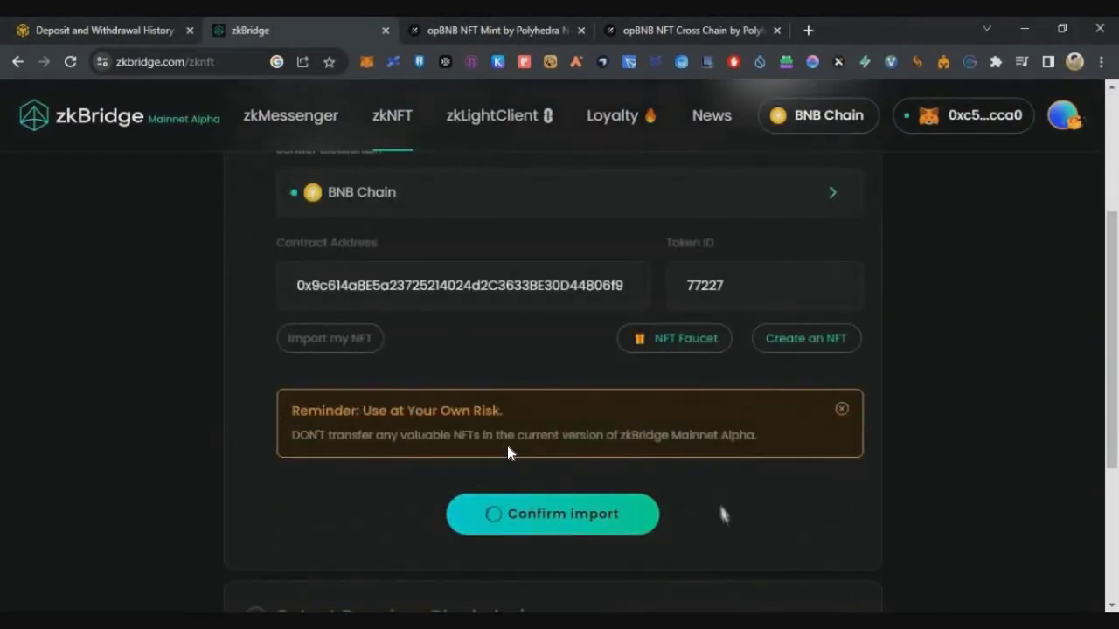
left_click(673, 492)
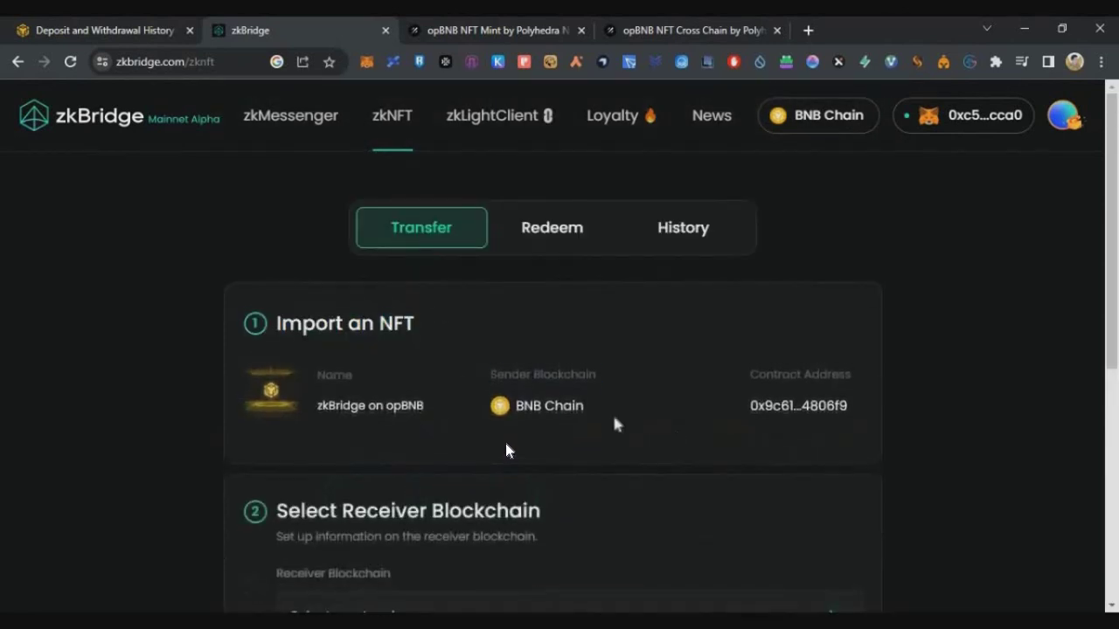
Set opBNB as the receiver blockchain and transfer the imported NFT through zkBridge.
scroll(415, 362, "down", 3)
left_click(414, 370)
left_click(334, 432)
scroll(382, 367, "down", 2)
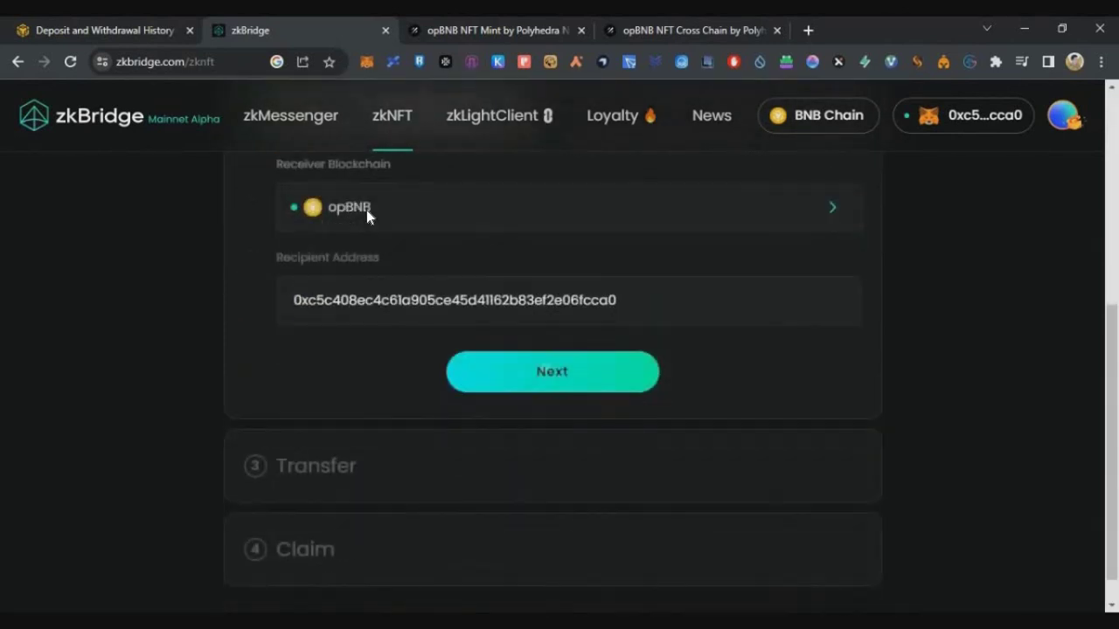
left_click(542, 374)
left_click(459, 430)
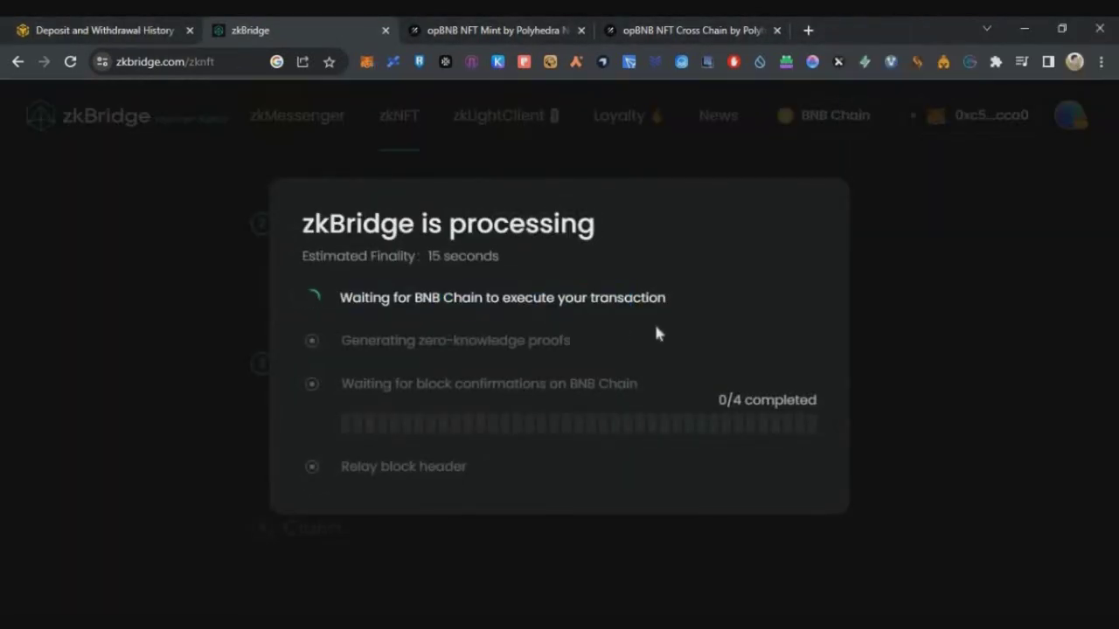
Claim the transferred NFT on opBNB and allow the wallet to switch to opBNB Testnet.
left_click_drag(283, 409, 354, 439)
left_click(537, 572)
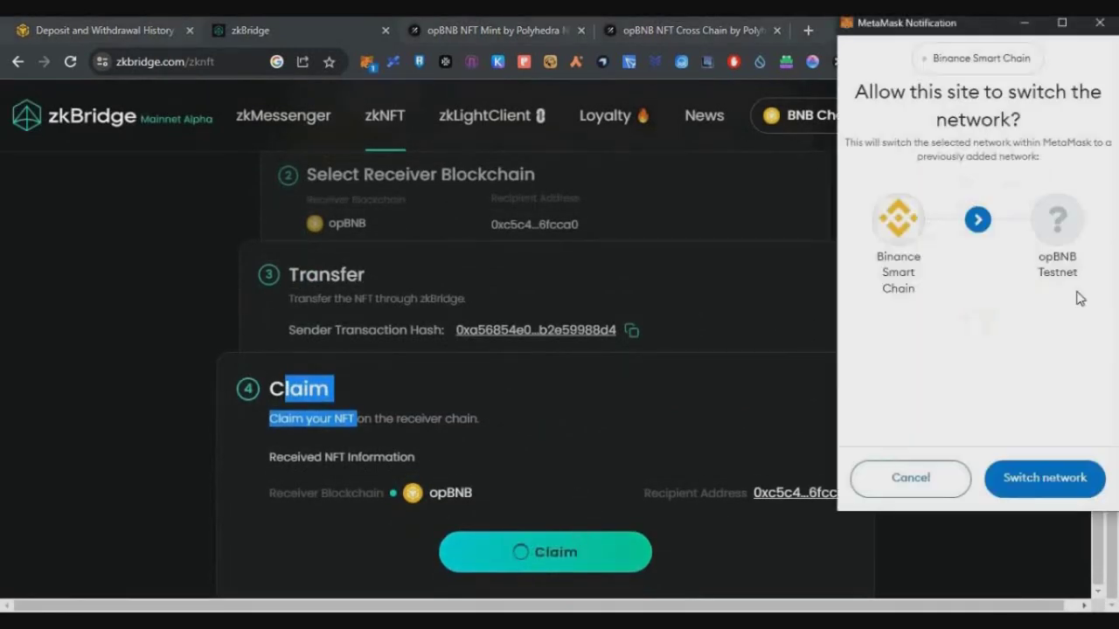
left_click(1044, 477)
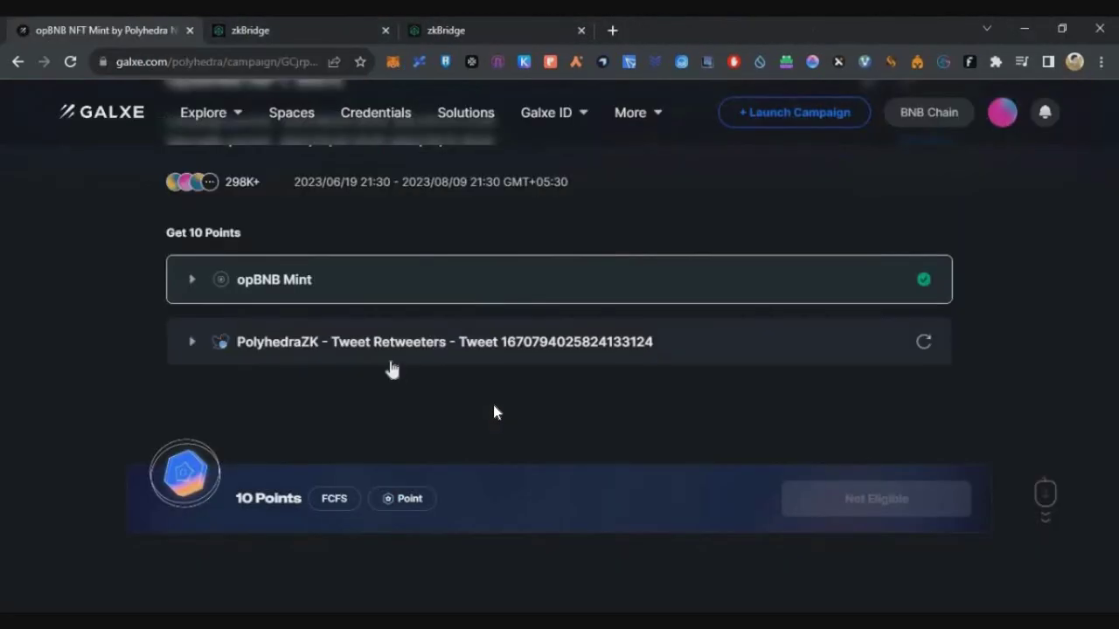
Open the retweet task in Galxe's opBNB NFT Mint campaign and verify it.
left_click(336, 342)
left_click(924, 342)
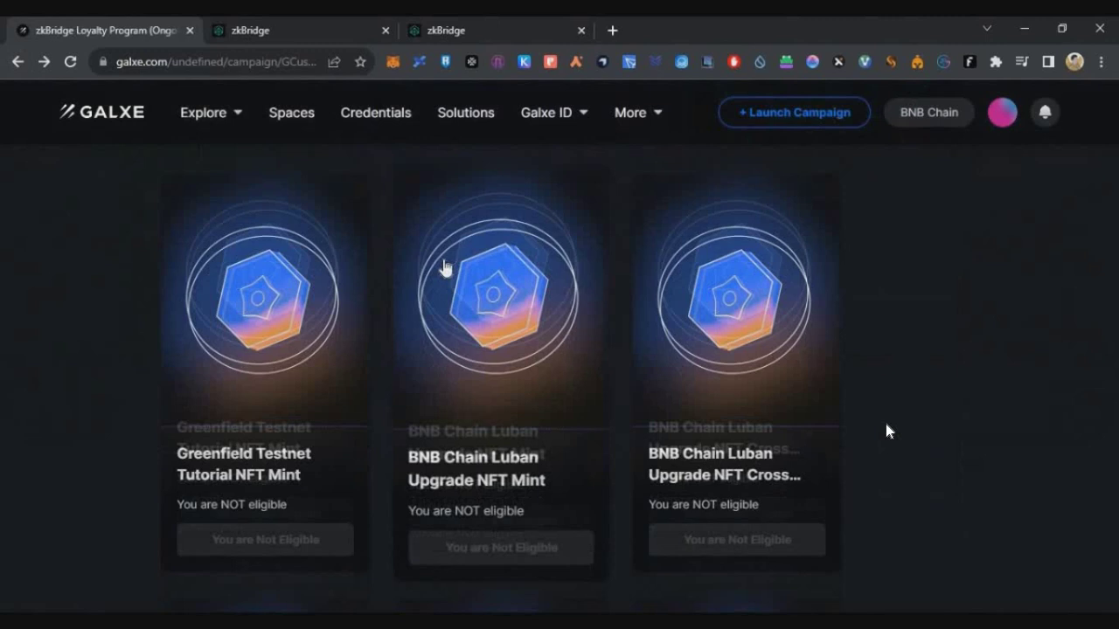
Open the opBNB NFT Cross Chain campaign, check its cross chain task and claim the 30 points.
scroll(885, 424, "down", 5)
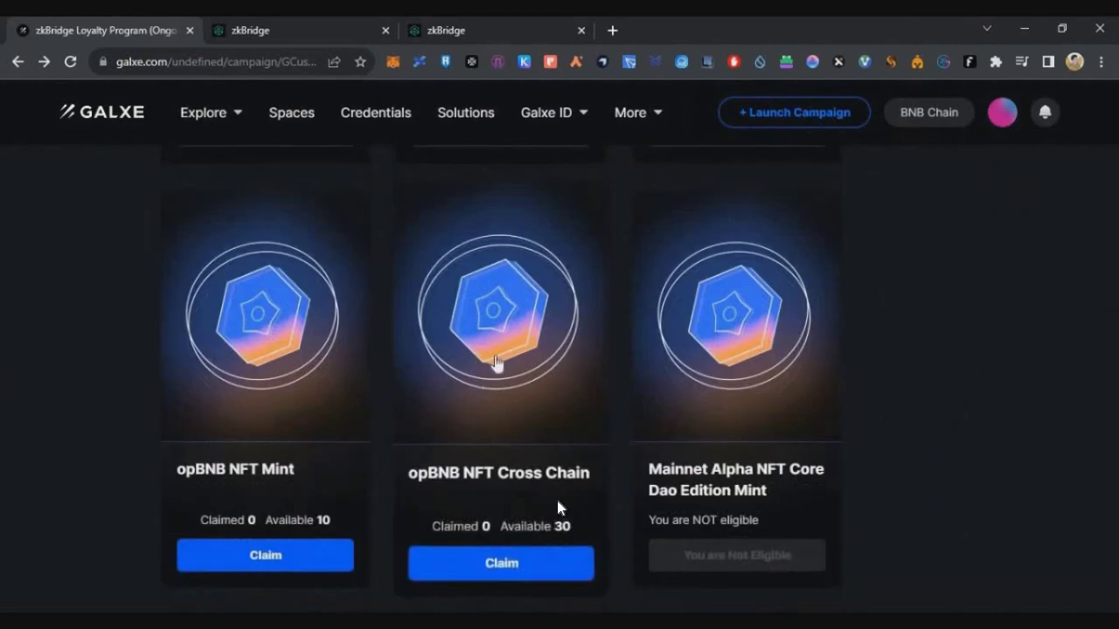
left_click(556, 503)
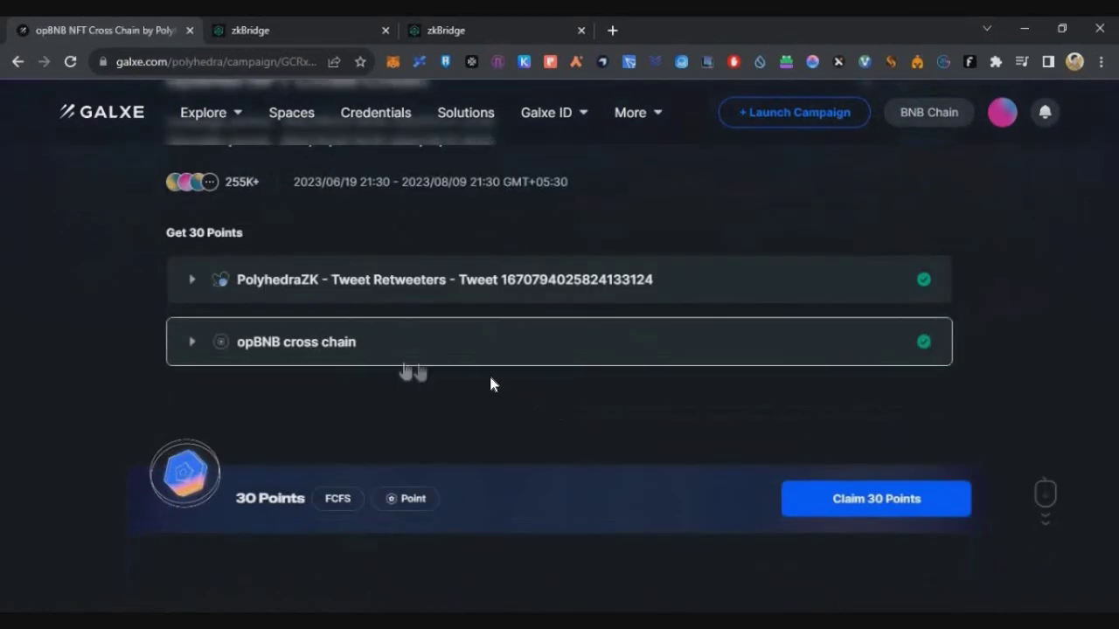
left_click(542, 342)
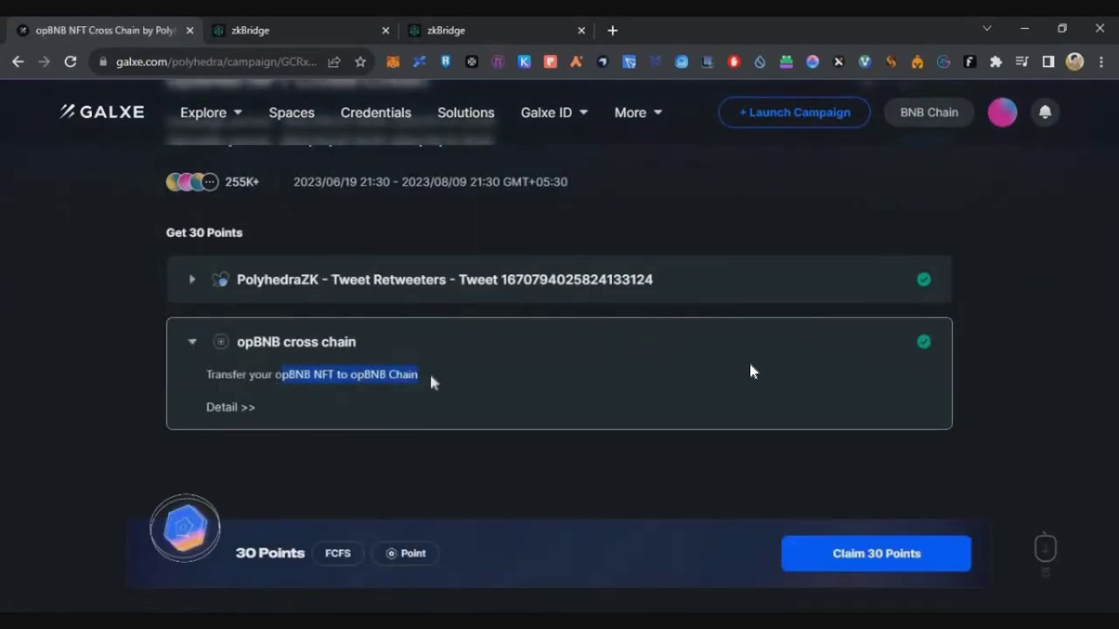
left_click(865, 549)
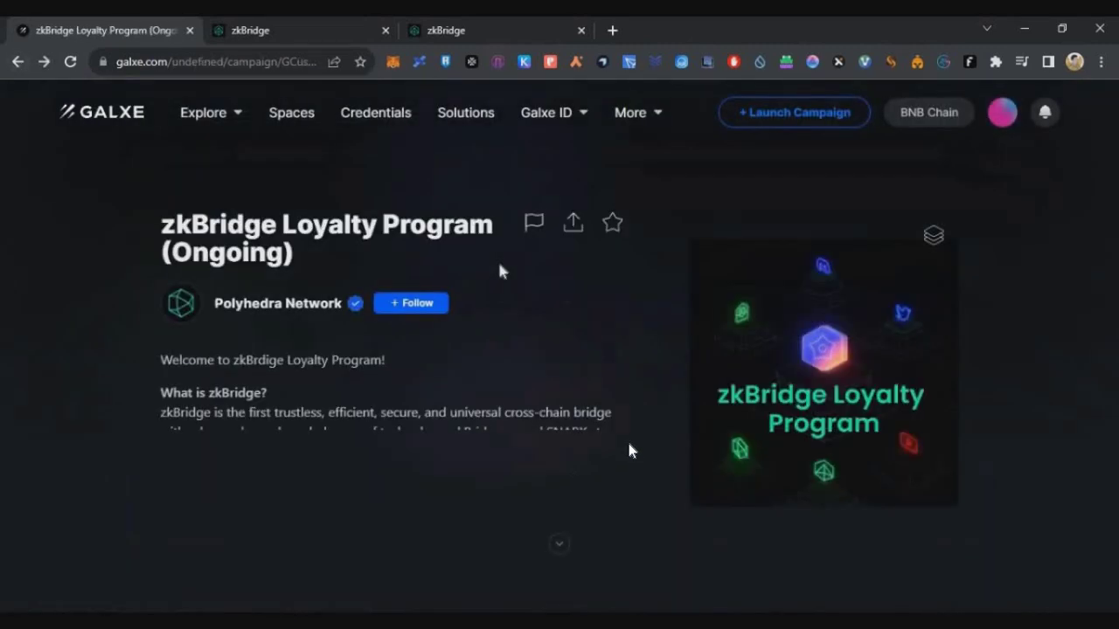
Open the Mainnet Alpha NFT Core Dao Edition Mint campaign from the loyalty program and expand its mint task.
scroll(612, 441, "down", 15)
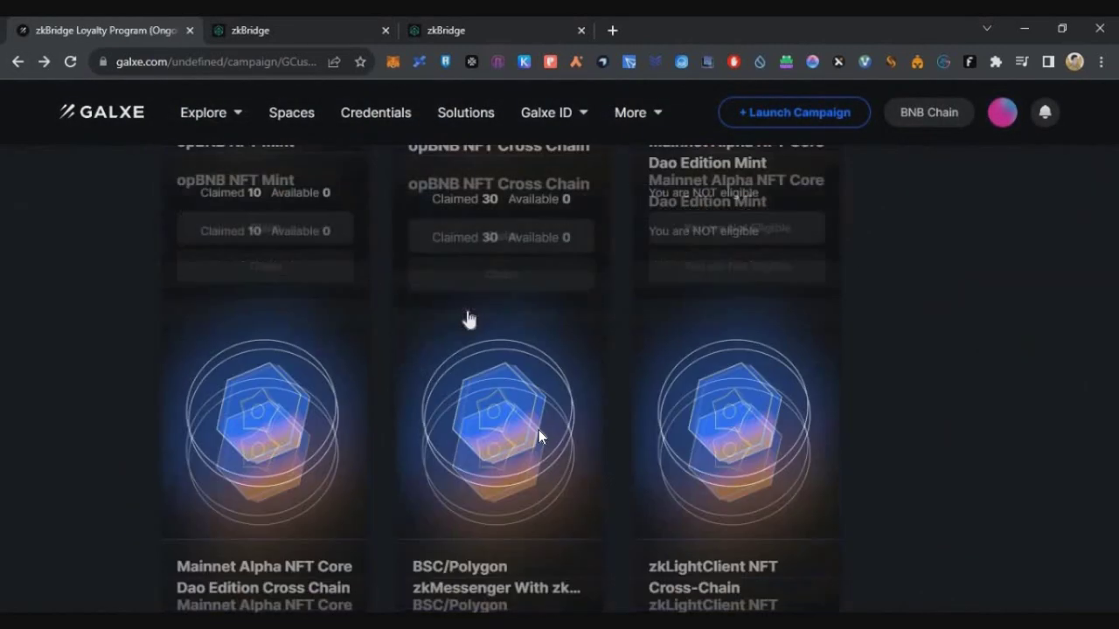
scroll(525, 407, "down", 5)
scroll(525, 402, "up", 8)
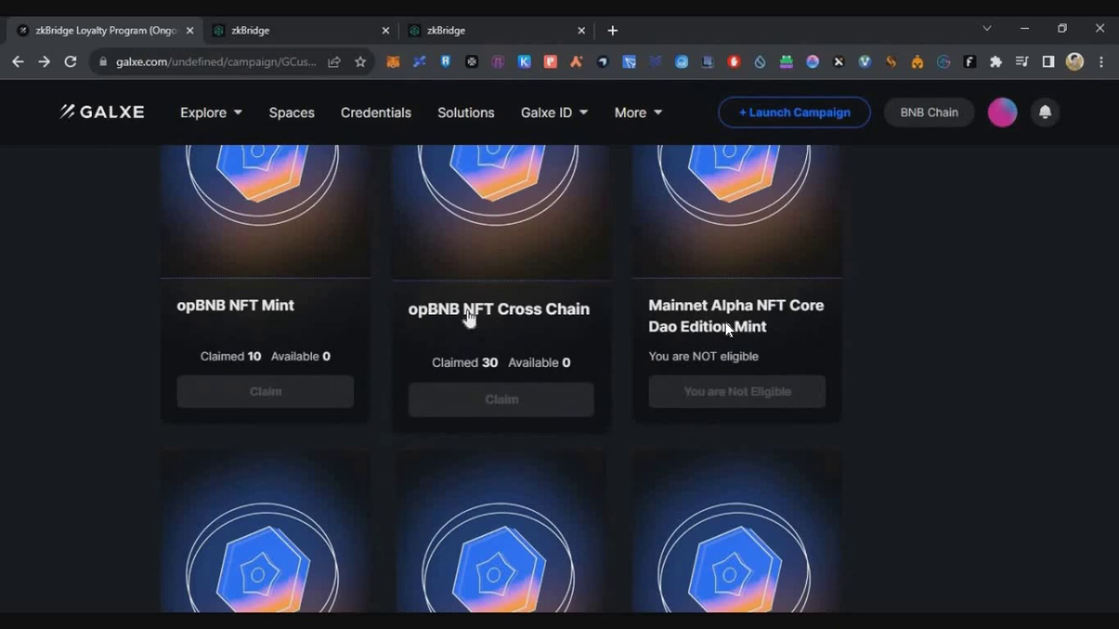
scroll(756, 320, "down", 2)
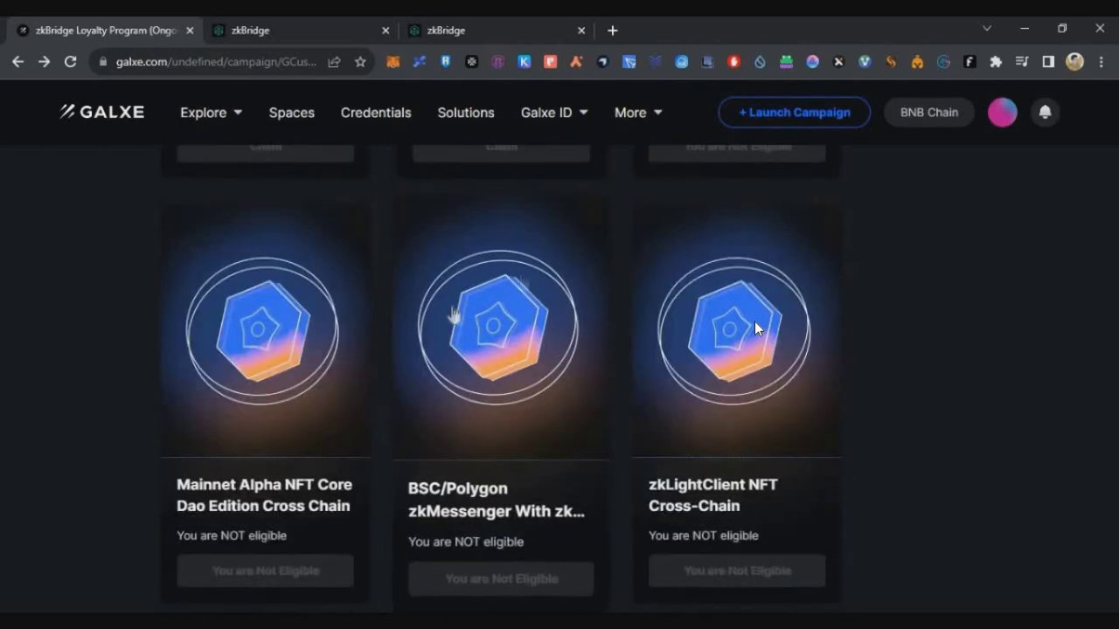
scroll(754, 321, "up", 3)
left_click(724, 320)
left_click(367, 440)
scroll(327, 357, "down", 3)
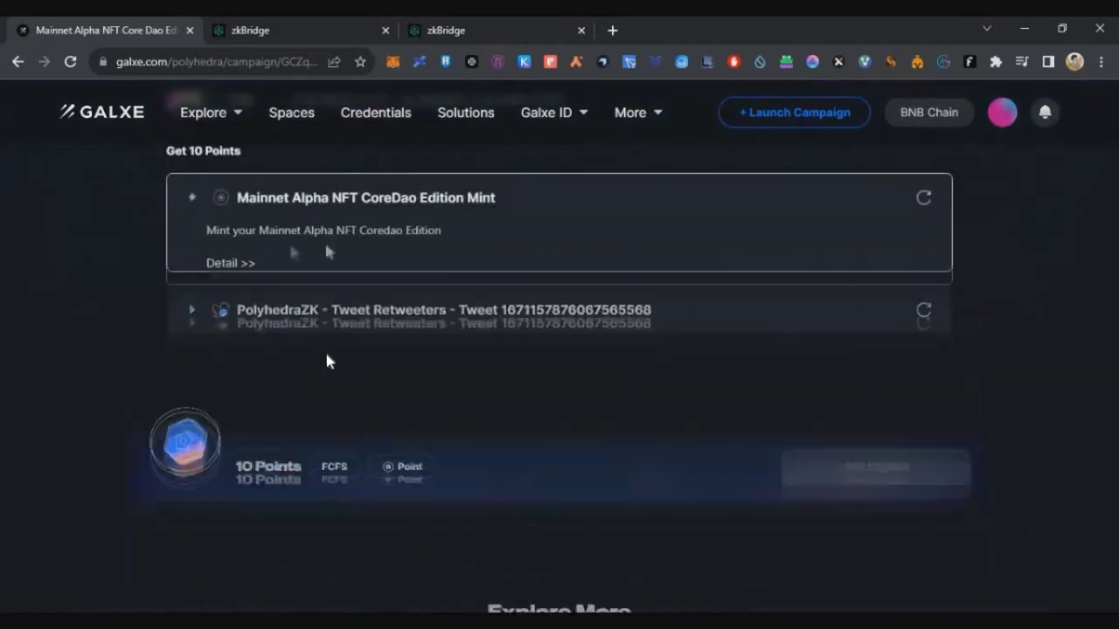
Claim the Mainnet Alpha NFT on Core DAO from zkBridge's Loyalty page and approve the claim in the wallet.
left_click(488, 33)
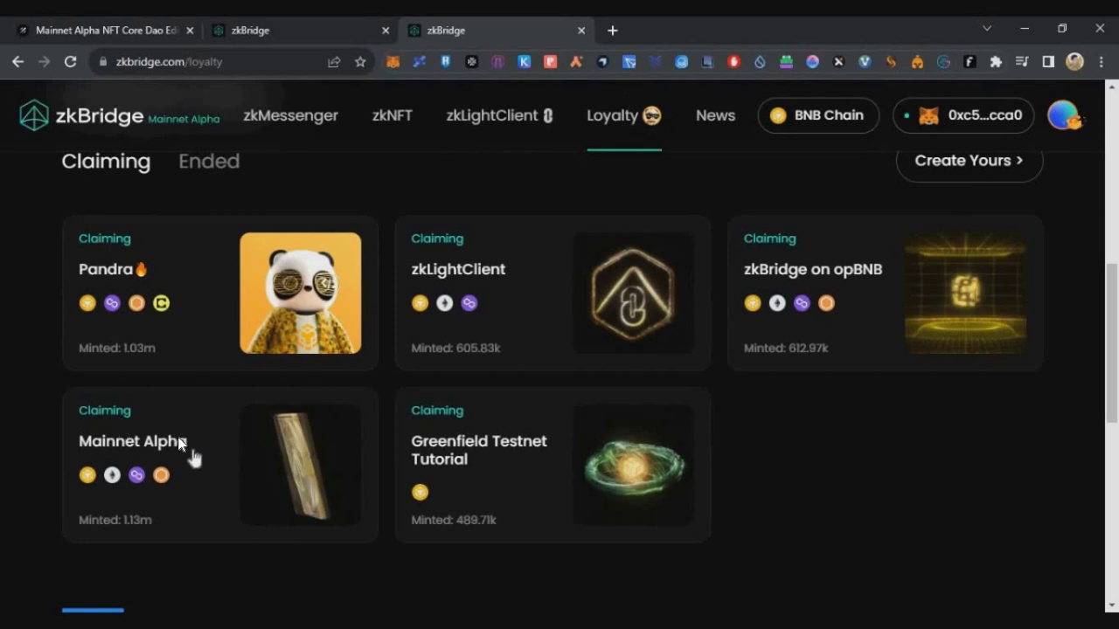
left_click(180, 443)
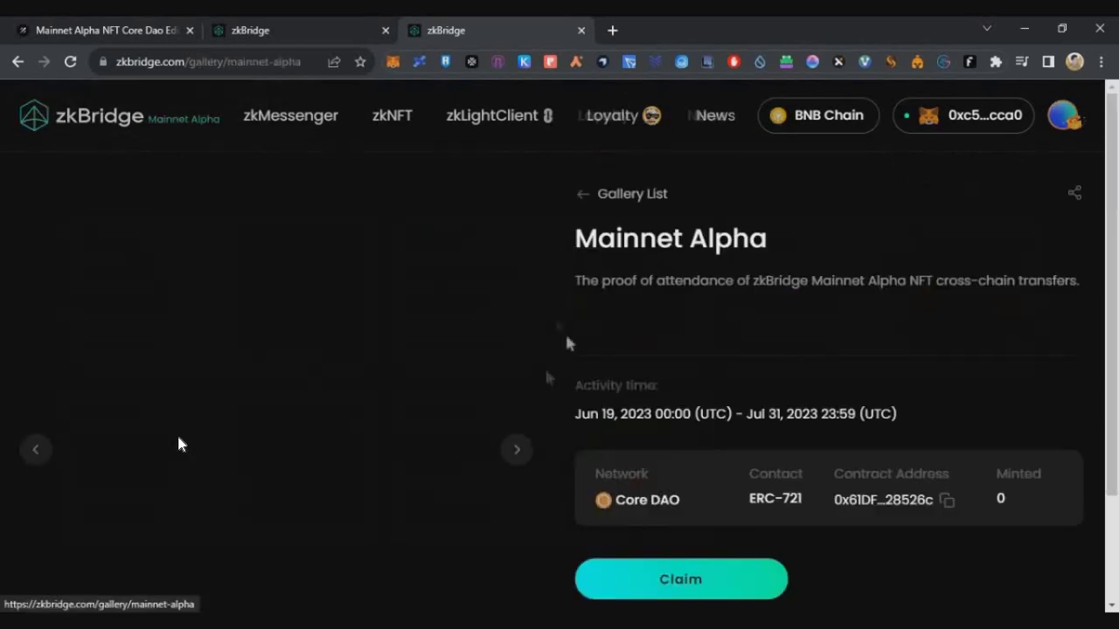
triple_click(814, 232)
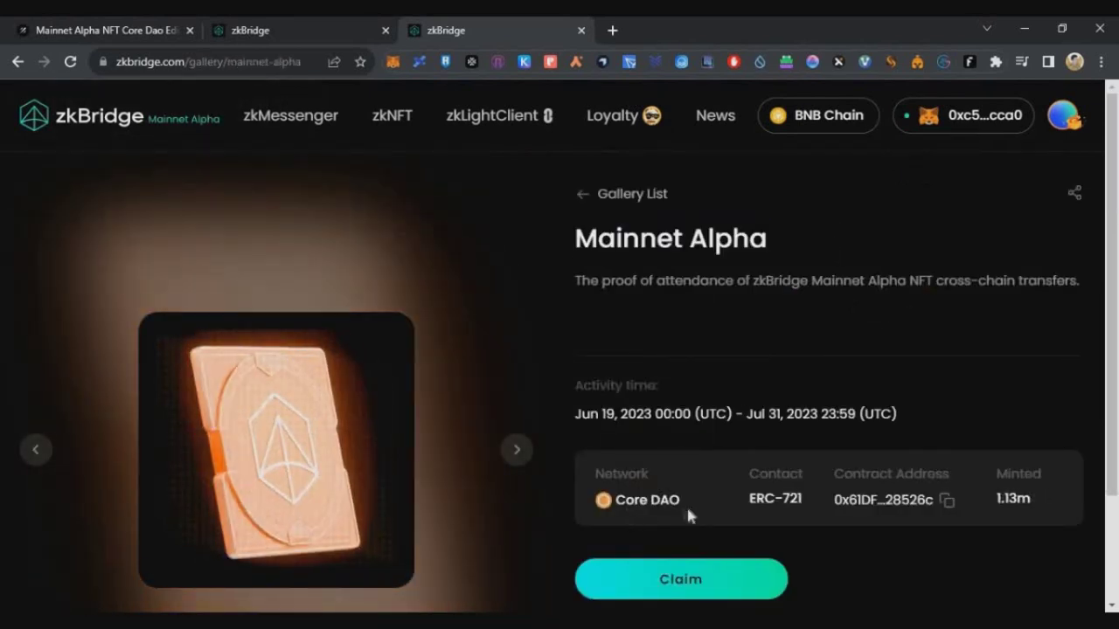
left_click_drag(686, 504, 617, 500)
scroll(682, 503, "down", 1)
left_click(681, 497)
left_click(1048, 477)
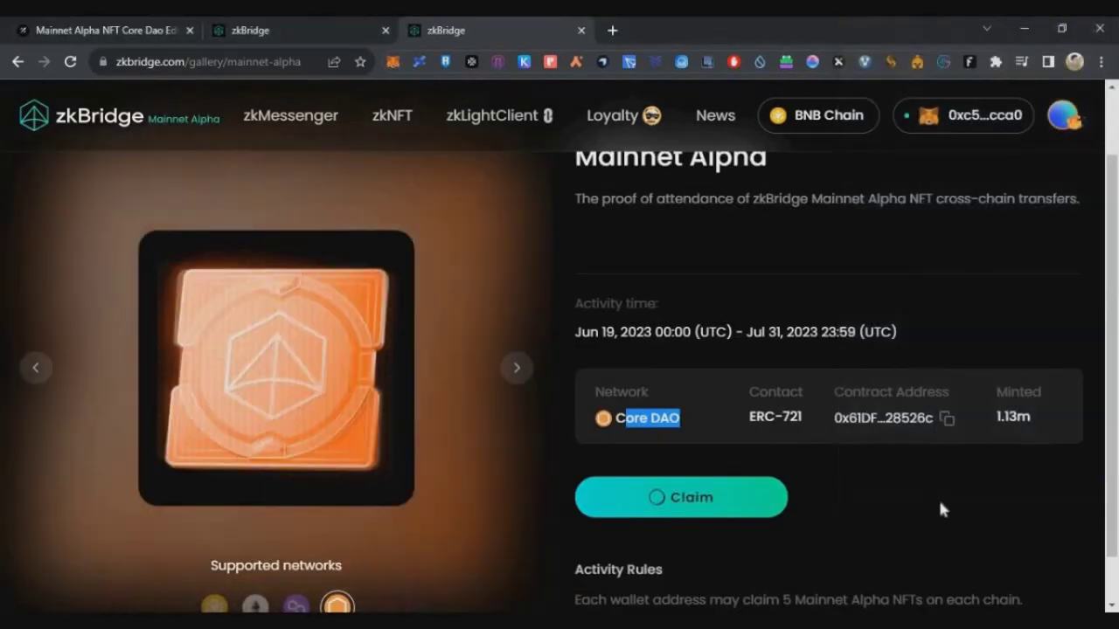
left_click(1034, 478)
left_click_drag(489, 186, 679, 185)
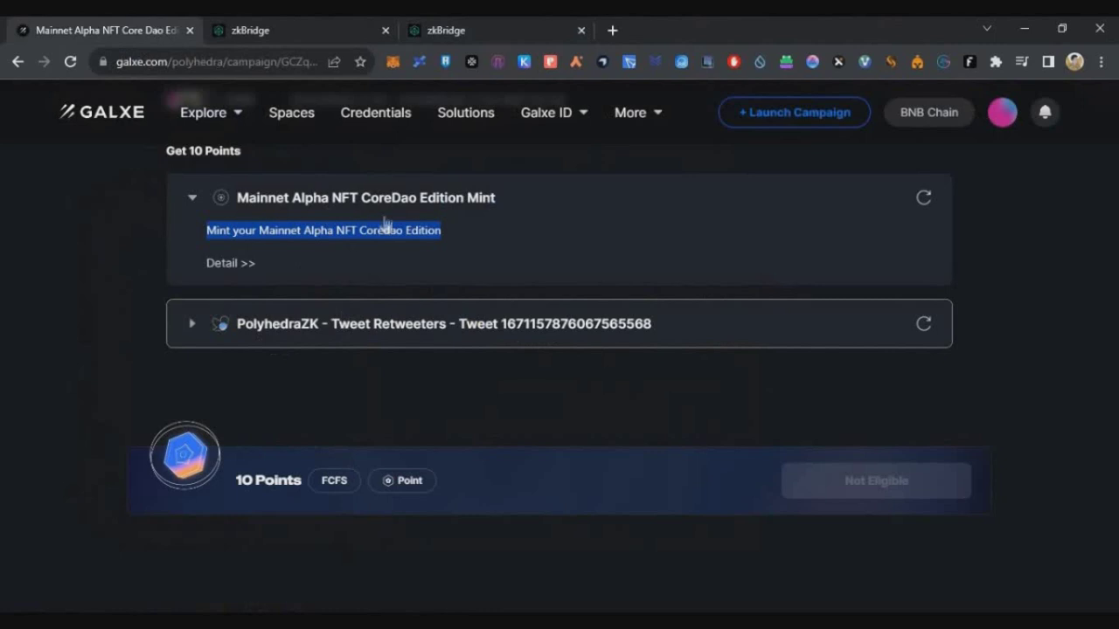
Retweet the required PolyhedraZK tweet for the Mainnet Alpha NFT Core Dao Edition Mint campaign and verify its mint and retweet tasks.
left_click(455, 324)
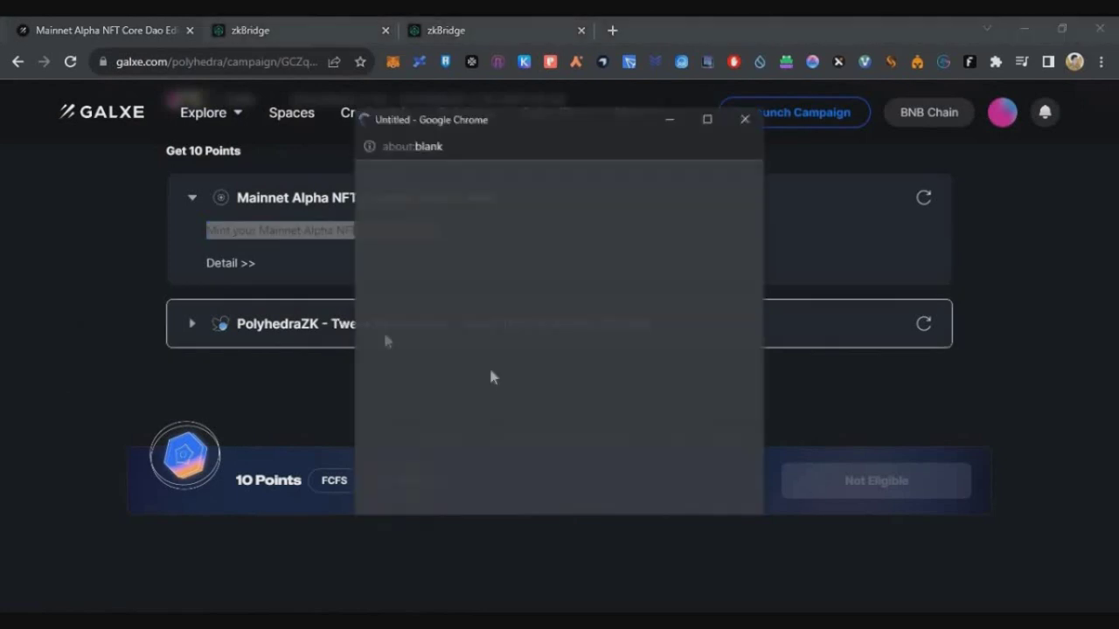
left_click(559, 370)
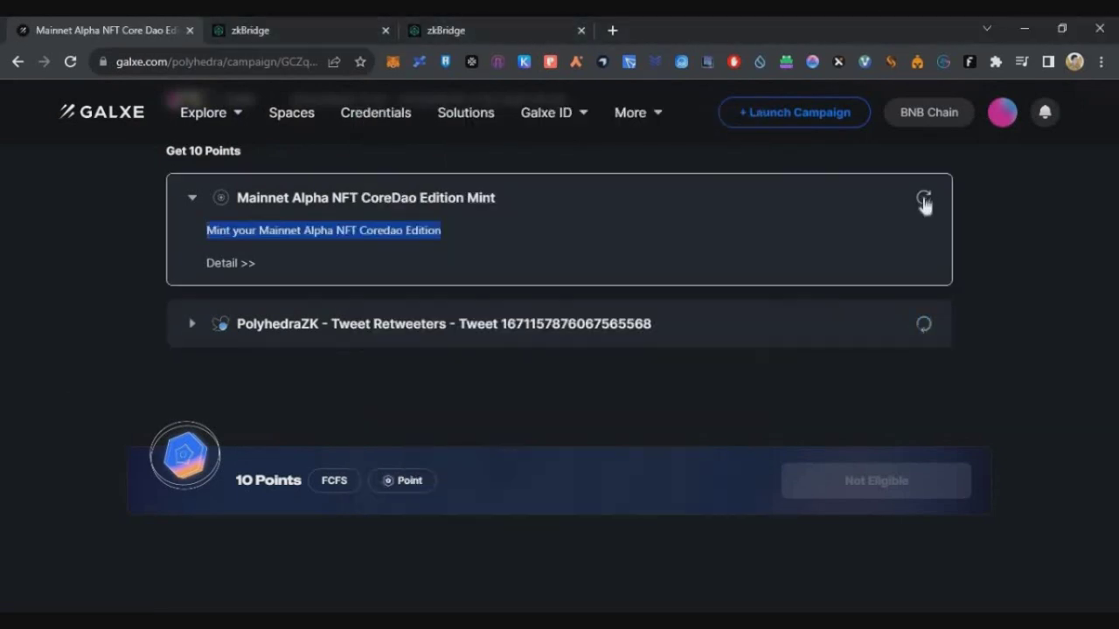
left_click(923, 199)
left_click_drag(780, 249, 909, 275)
left_click(925, 325)
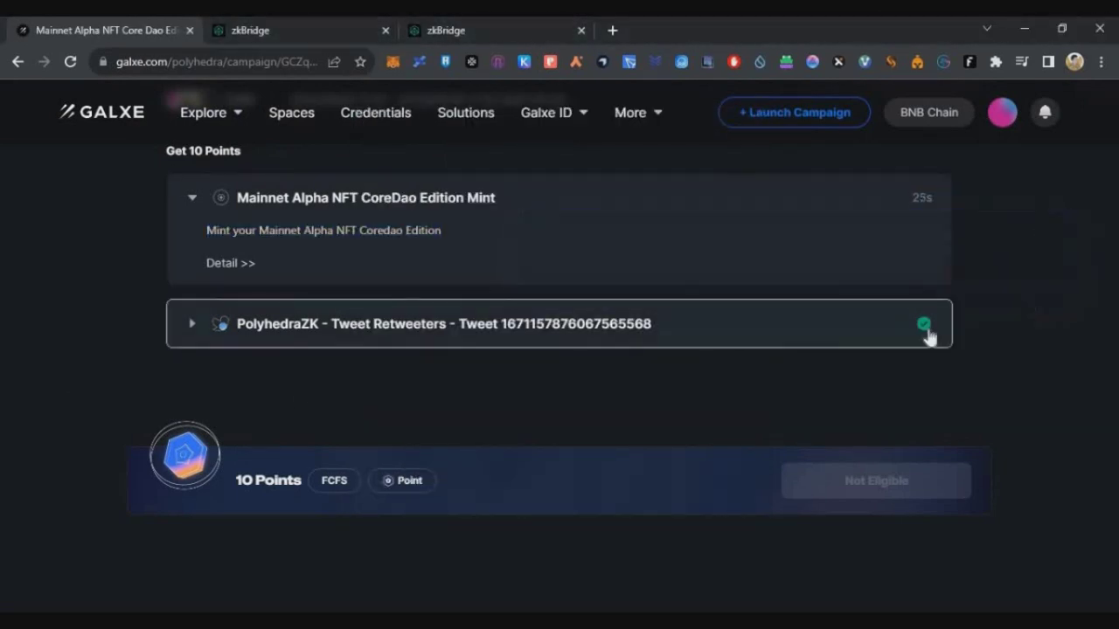
Open the Mainnet Alpha NFT Core Dao Edition Cross Chain campaign from the loyalty program and expand its cross chain task.
left_click(18, 62)
scroll(490, 279, "down", 5)
scroll(495, 294, "down", 5)
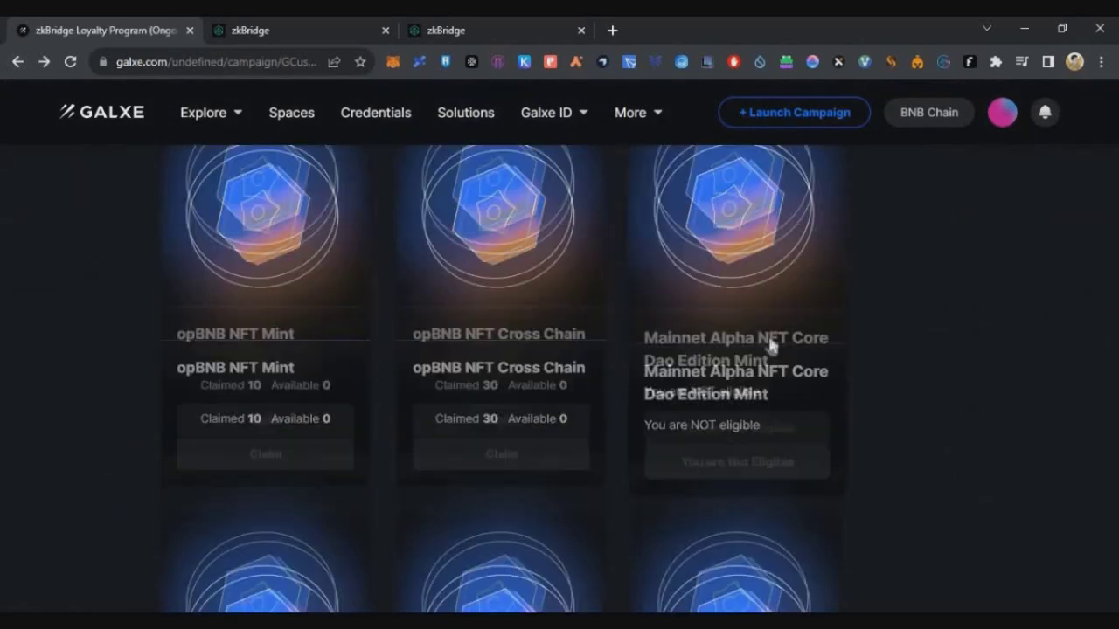
left_click(234, 423)
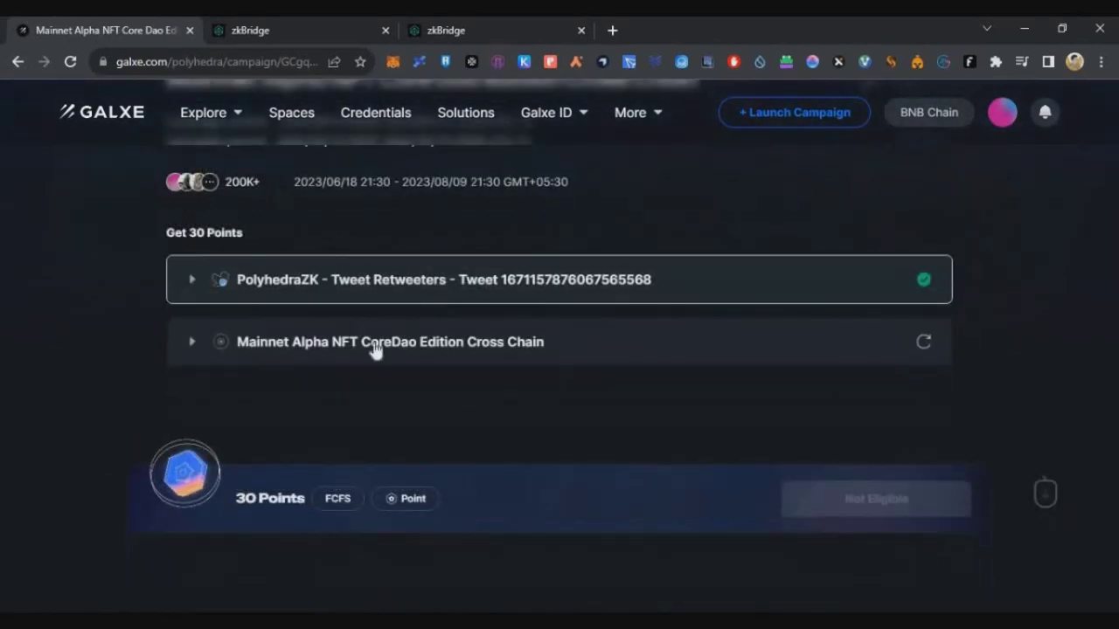
left_click(374, 345)
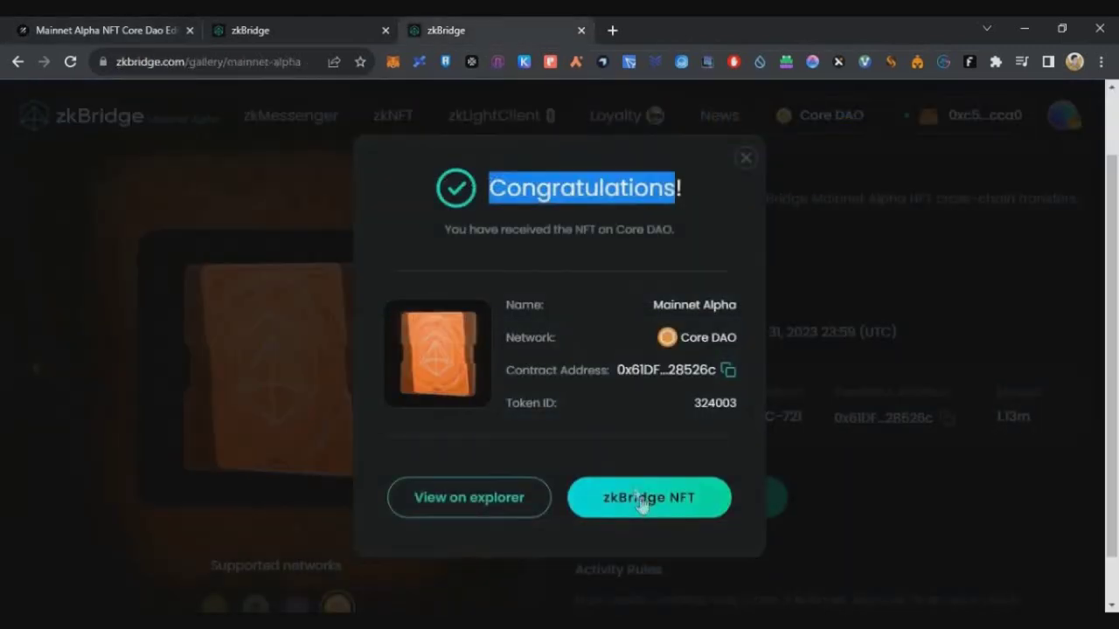
Import the newly claimed Mainnet Alpha NFT on Core DAO into zkBridge's NFT transfer form.
left_click(644, 496)
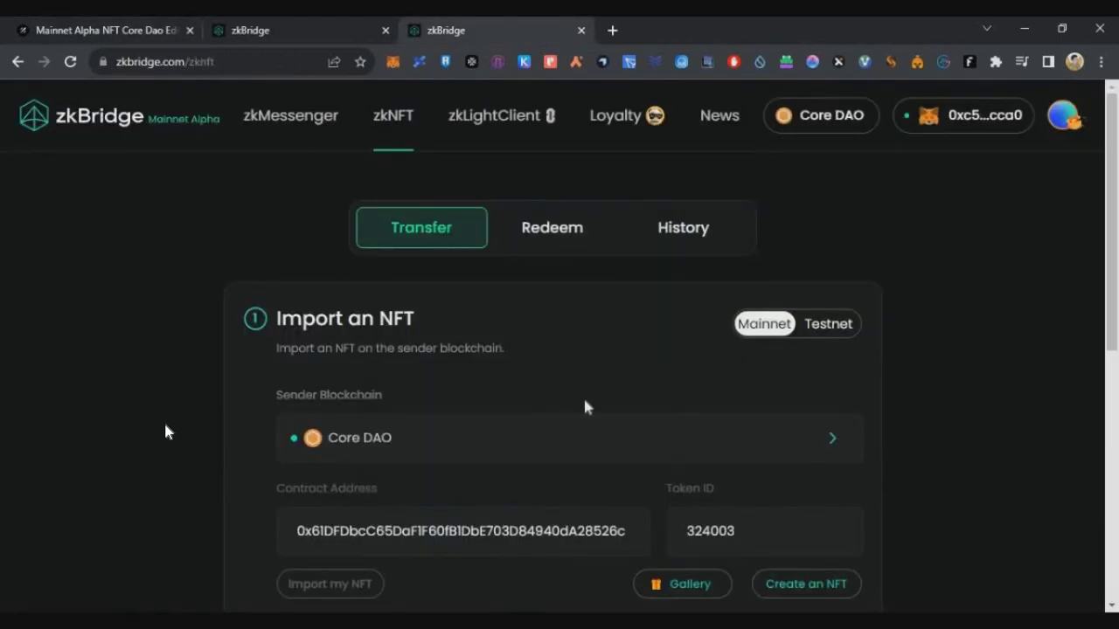
scroll(166, 428, "down", 2)
scroll(562, 454, "down", 1)
left_click(552, 512)
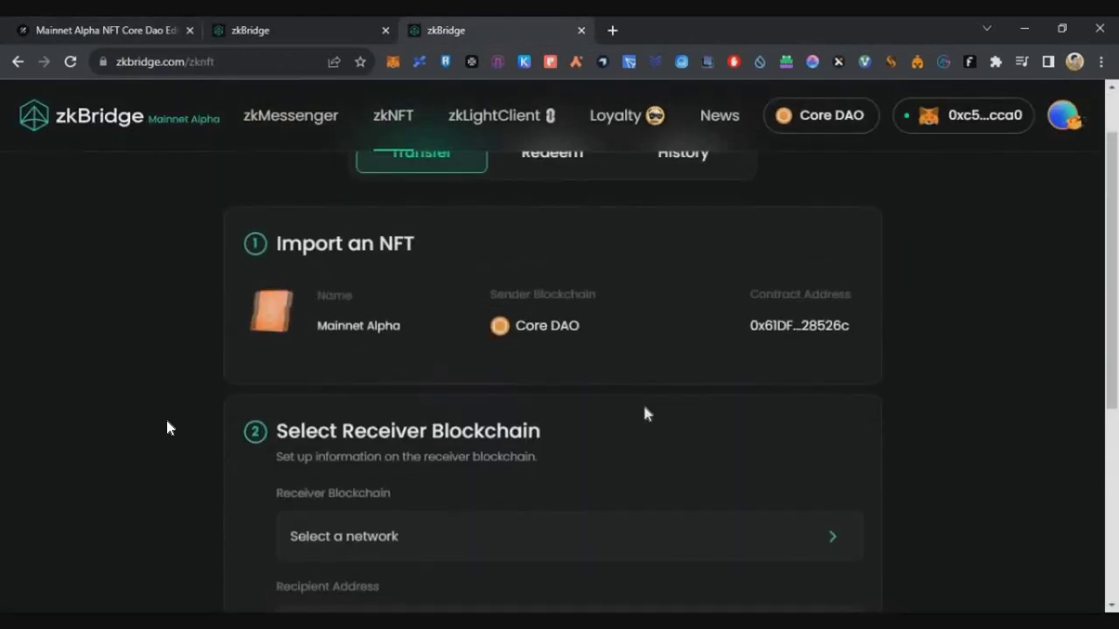
Set Polygon as the receiver blockchain for the Mainnet Alpha NFT and proceed to the transfer stage.
scroll(644, 412, "down", 2)
left_click(514, 391)
left_click(447, 463)
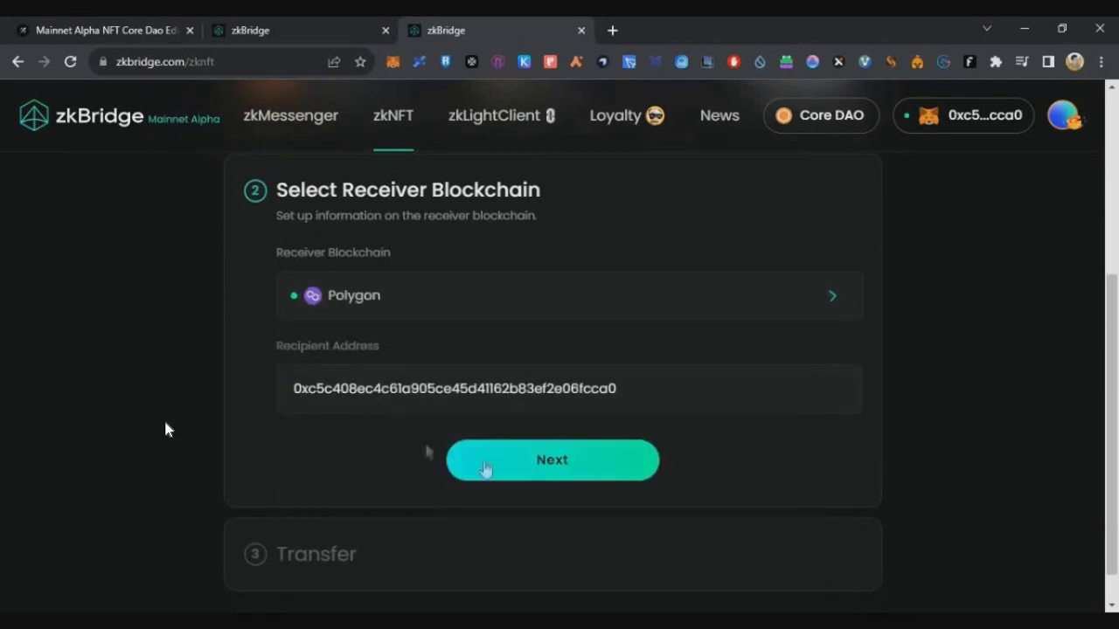
left_click(483, 470)
Approve and transfer the Mainnet Alpha NFT from Core DAO to Polygon, confirming both transactions in the wallet.
left_click(489, 502)
left_click(1049, 489)
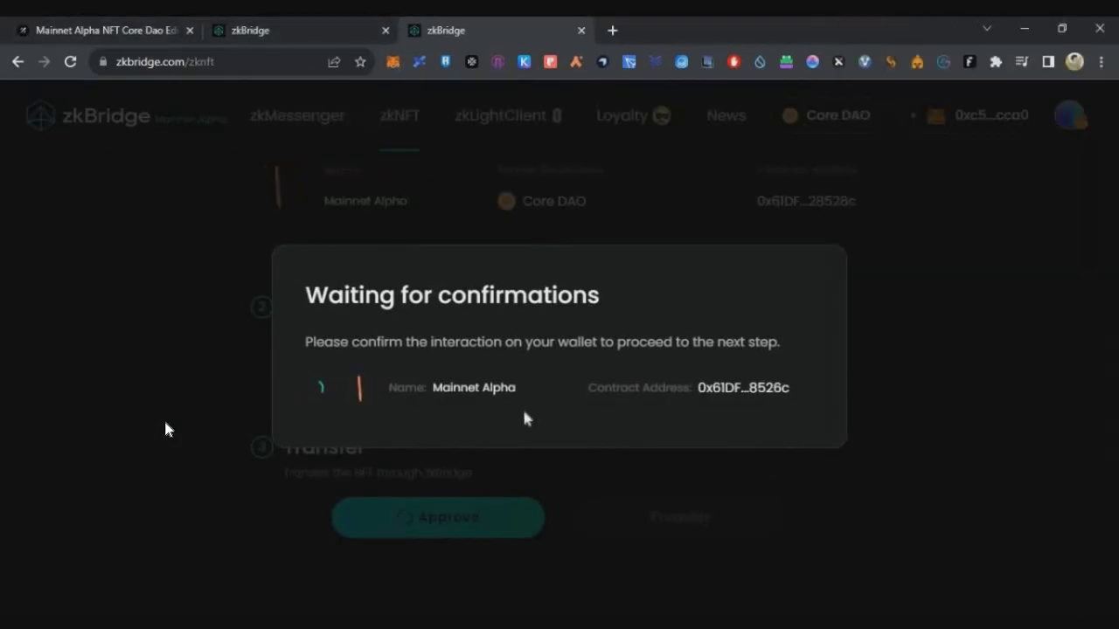
left_click(629, 505)
left_click(1040, 479)
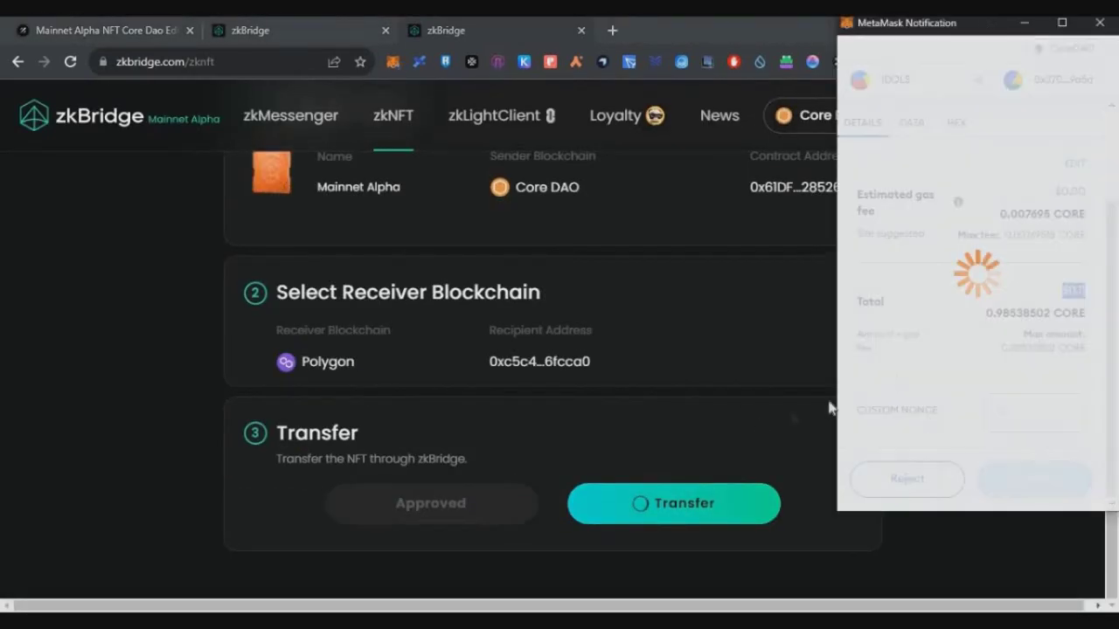
left_click_drag(329, 304, 561, 481)
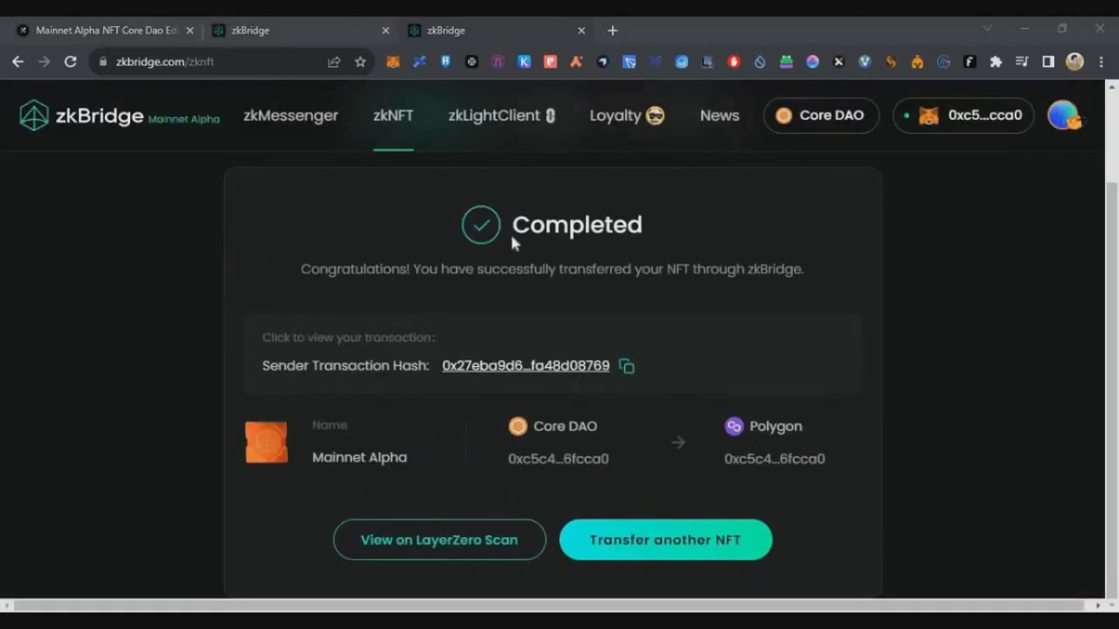
left_click_drag(510, 229, 707, 269)
Check the Core Dao Edition cross chain task on Galxe and open the BSC/Polygon zkMessenger With zk Light Client campaign.
left_click(124, 33)
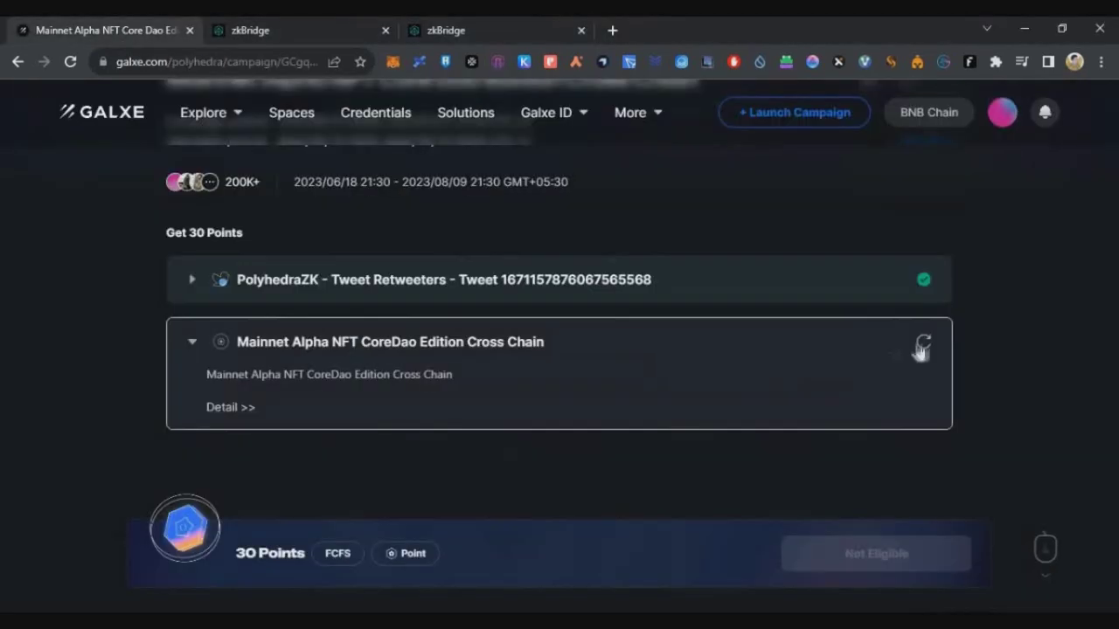
left_click_drag(806, 247, 883, 247)
left_click(16, 62)
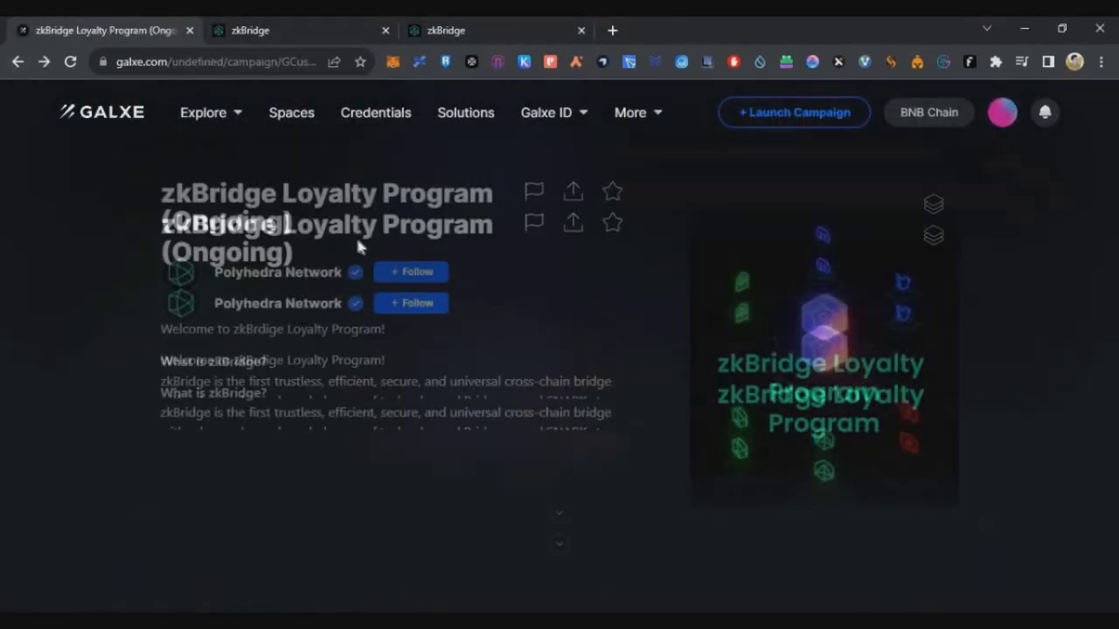
scroll(356, 246, "down", 10)
left_click(454, 255)
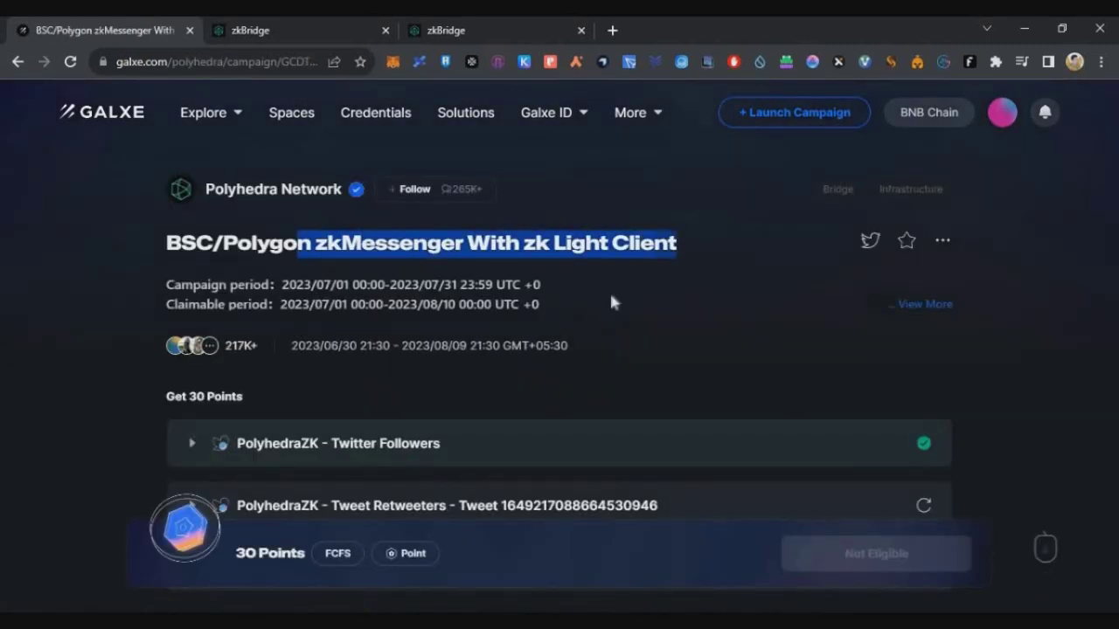
Verify the campaign's PolyhedraZK retweet task and expand the Greenfield Messenger July task.
scroll(603, 297, "down", 2)
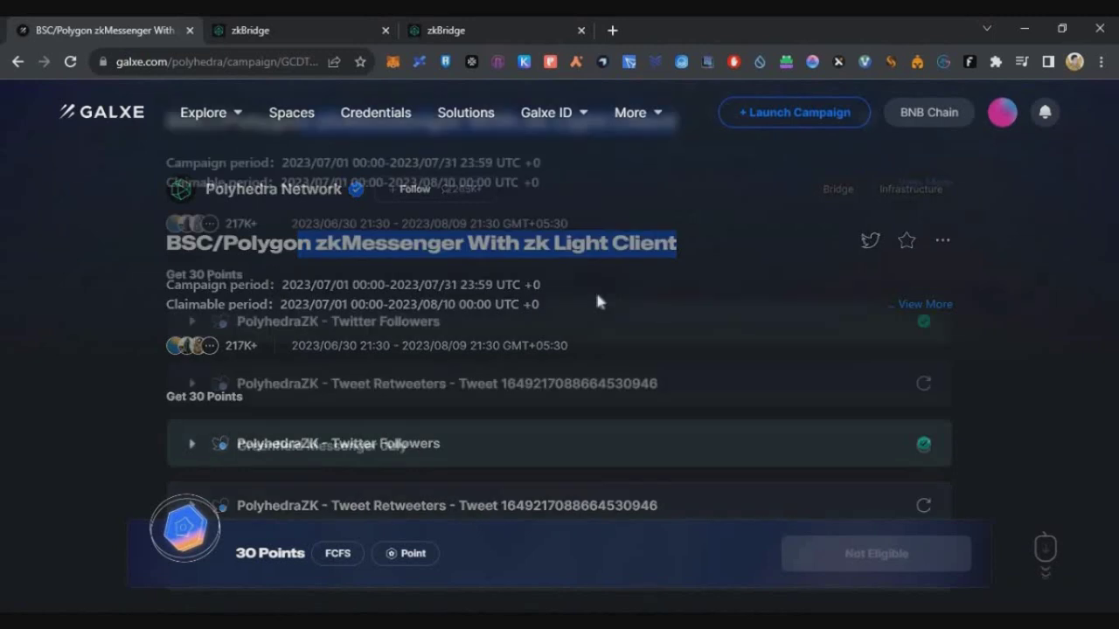
left_click(925, 343)
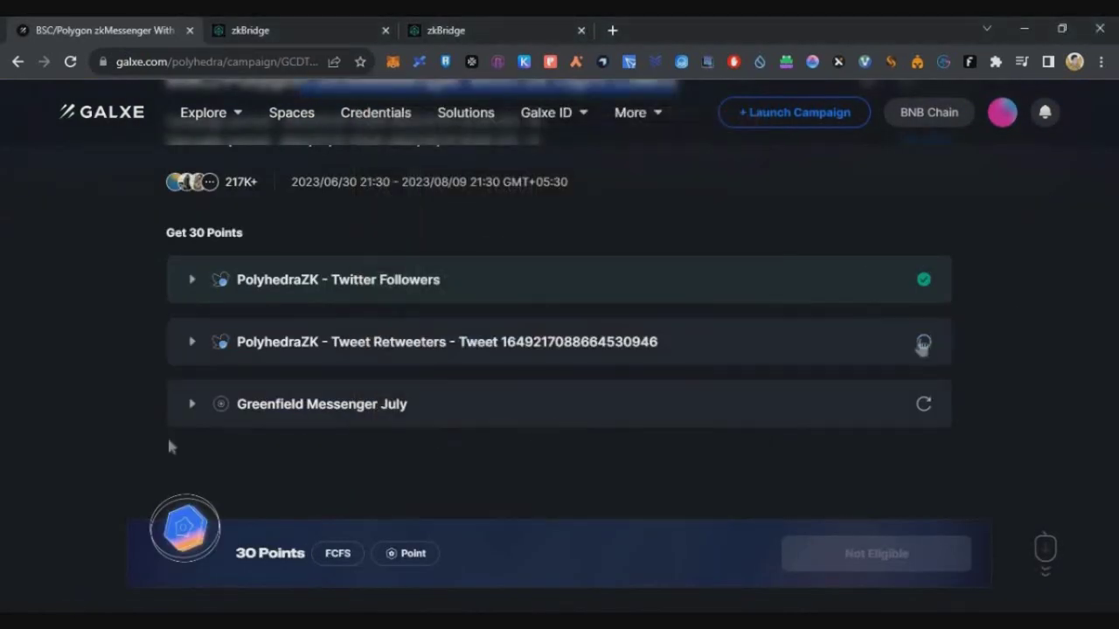
left_click(324, 411)
scroll(226, 418, "down", 1)
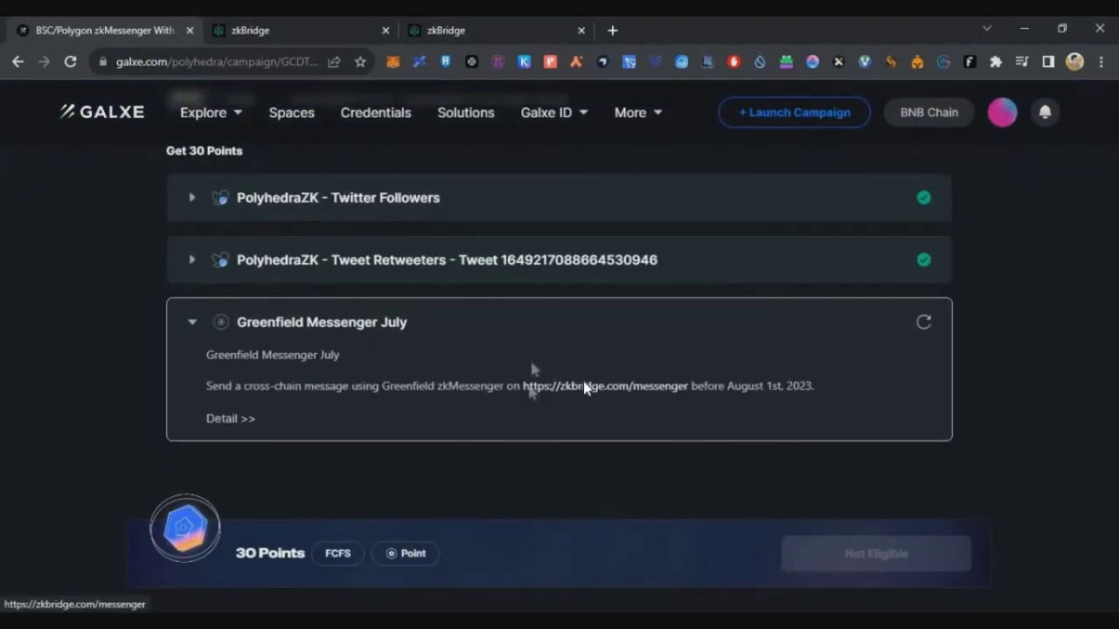
Open zkBridge's Greenfield zkMessenger and set Core DAO as the sending network and Polygon as the receiving network.
left_click(530, 387)
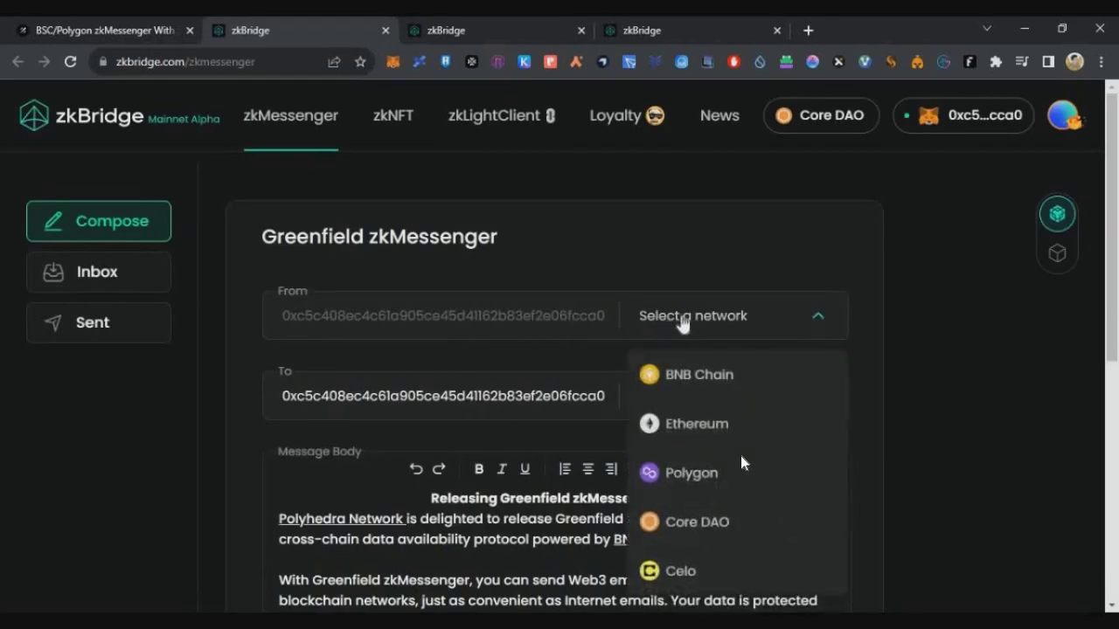
left_click(696, 521)
scroll(699, 490, "down", 1)
left_click(689, 554)
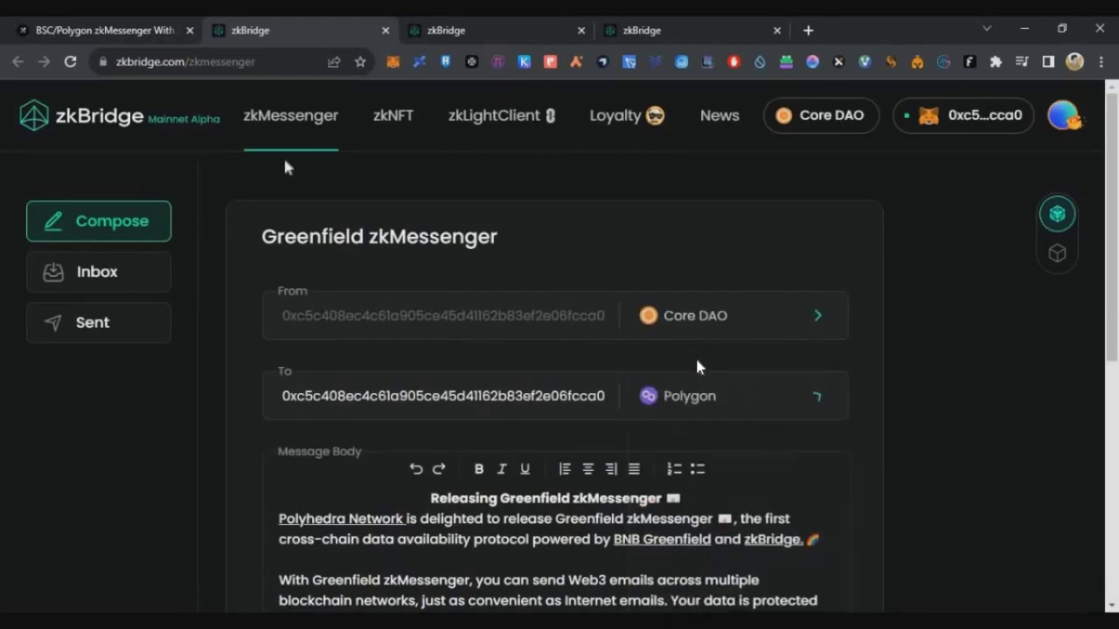
Send the prefilled Greenfield zkMessenger message from Core DAO to Polygon and review its transaction summary.
scroll(658, 377, "down", 1)
scroll(657, 378, "down", 3)
left_click(698, 377)
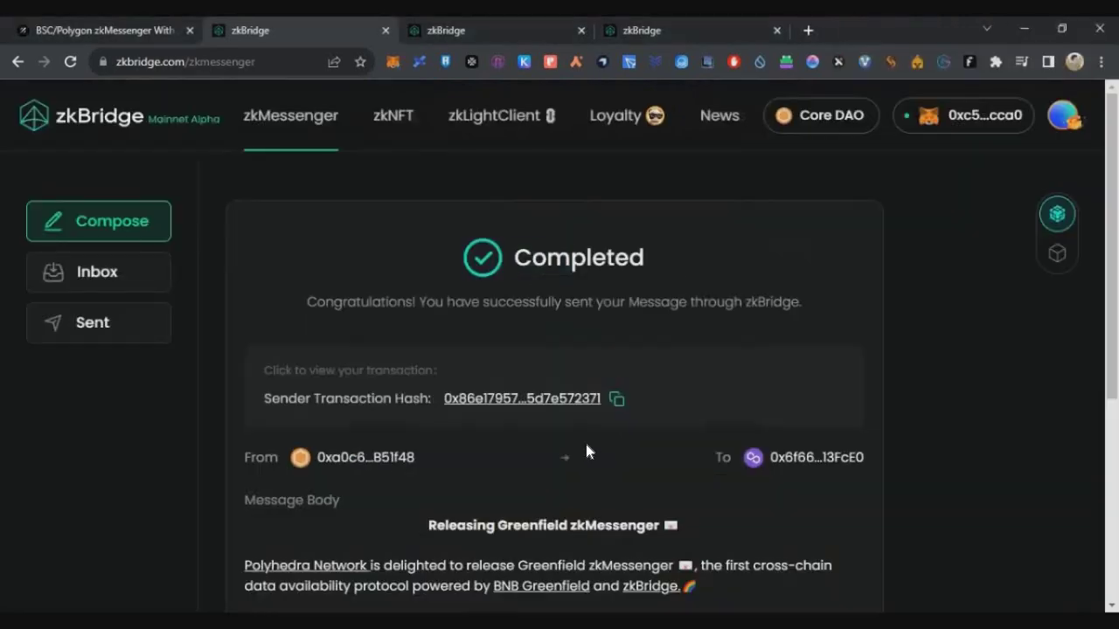
scroll(585, 451, "down", 3)
scroll(585, 450, "up", 3)
mouse_move(603, 397)
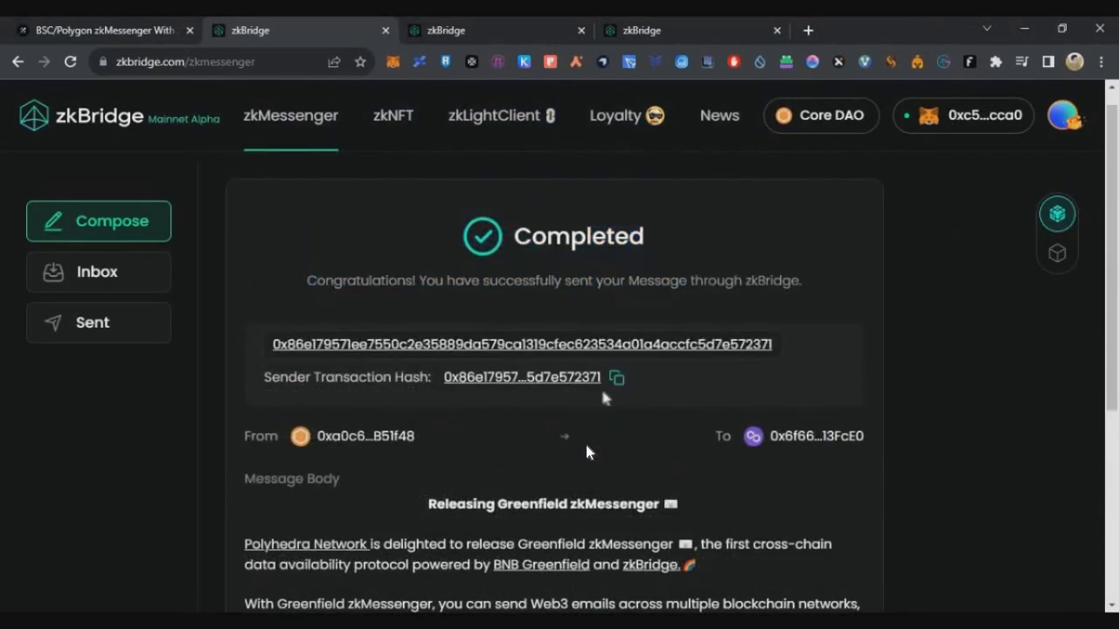
scroll(586, 451, "down", 5)
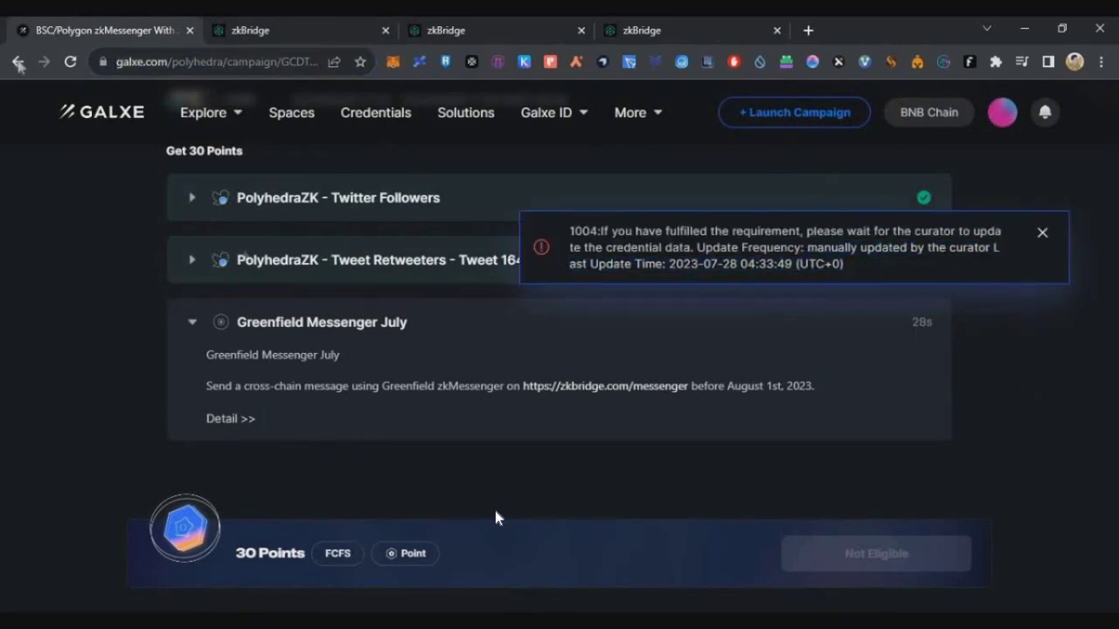
Return to Galxe's loyalty program, open the zkLightClient NFT Mint campaign and expand its mint task.
key("alt+Left")
scroll(487, 504, "down", 5)
scroll(534, 435, "down", 3)
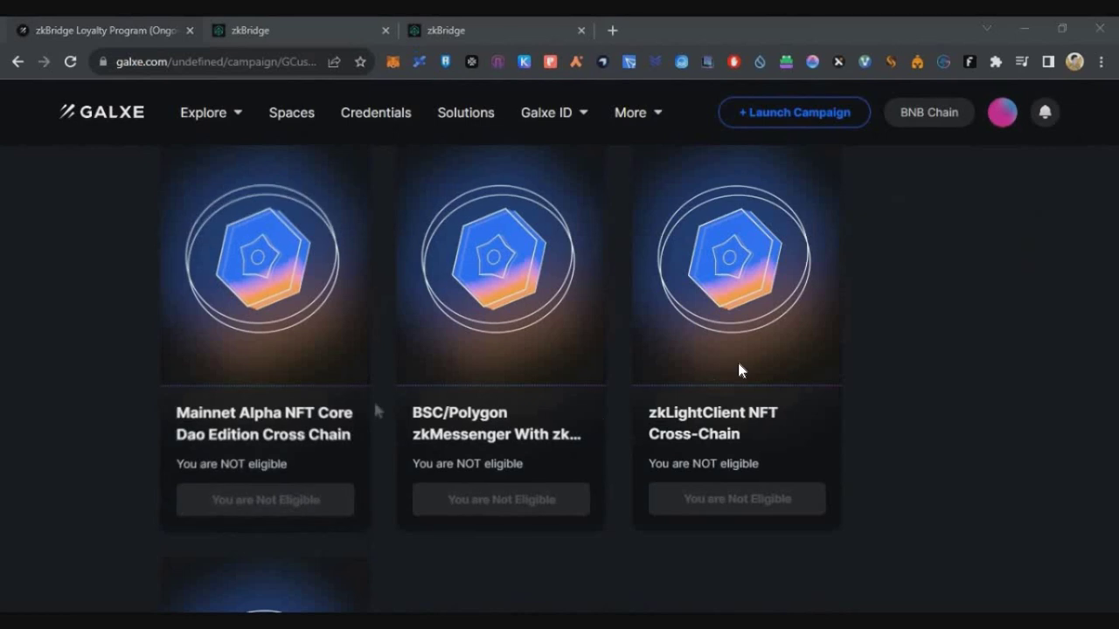
scroll(738, 370, "down", 4)
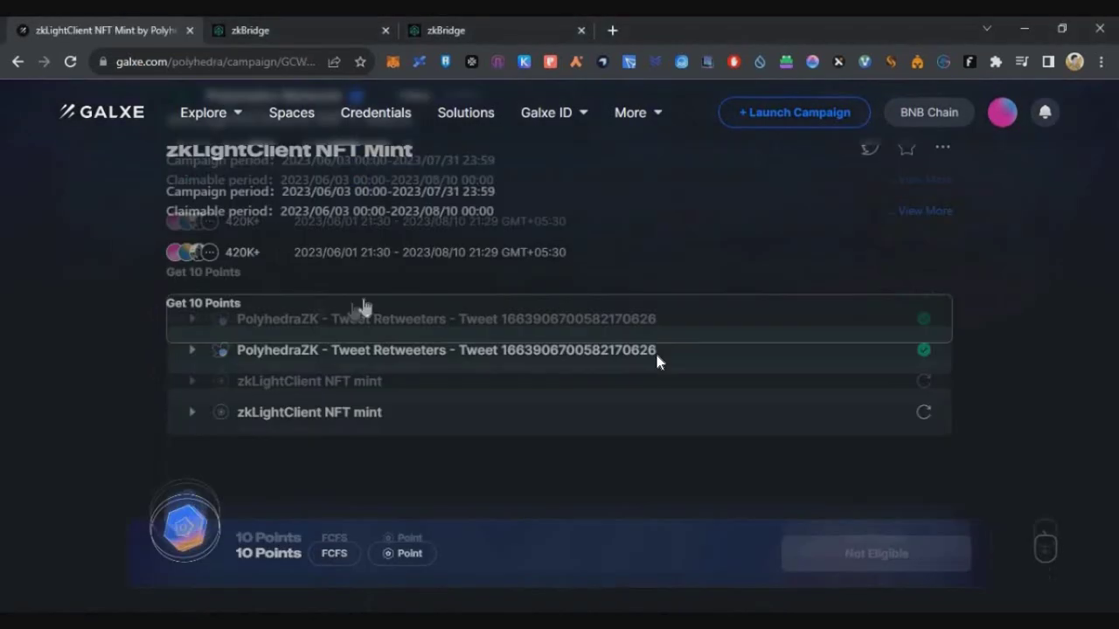
triple_click(427, 386)
Claim the zkLightClient NFT on BNB Chain from zkBridge's Loyalty page and confirm the mint in the wallet.
key("ctrl+Tab")
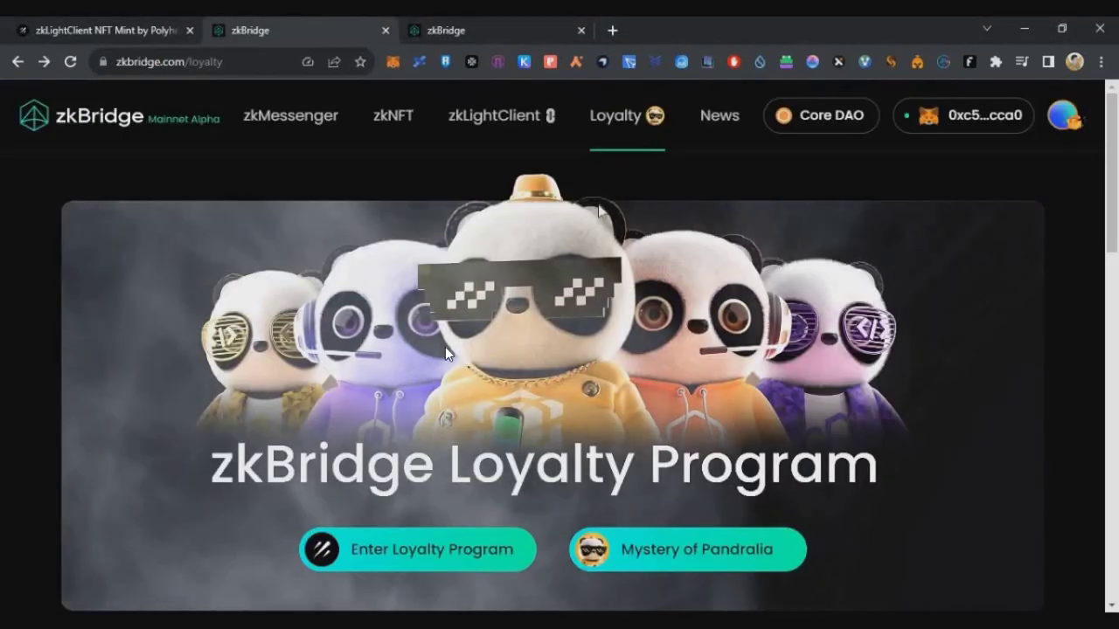
scroll(572, 257, "down", 8)
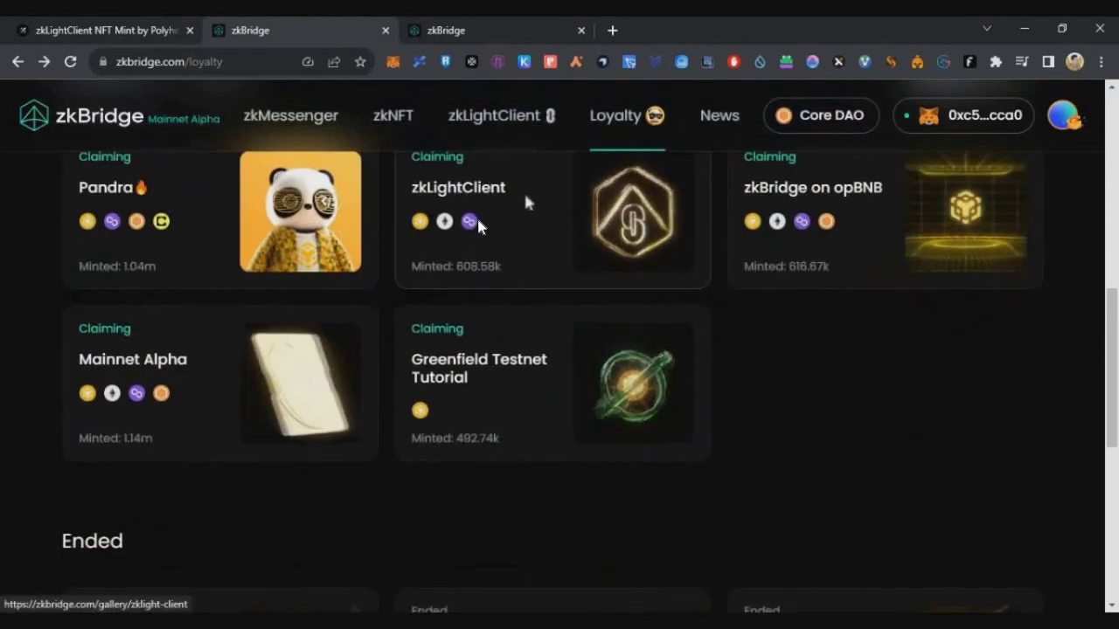
left_click(557, 219)
scroll(672, 368, "down", 2)
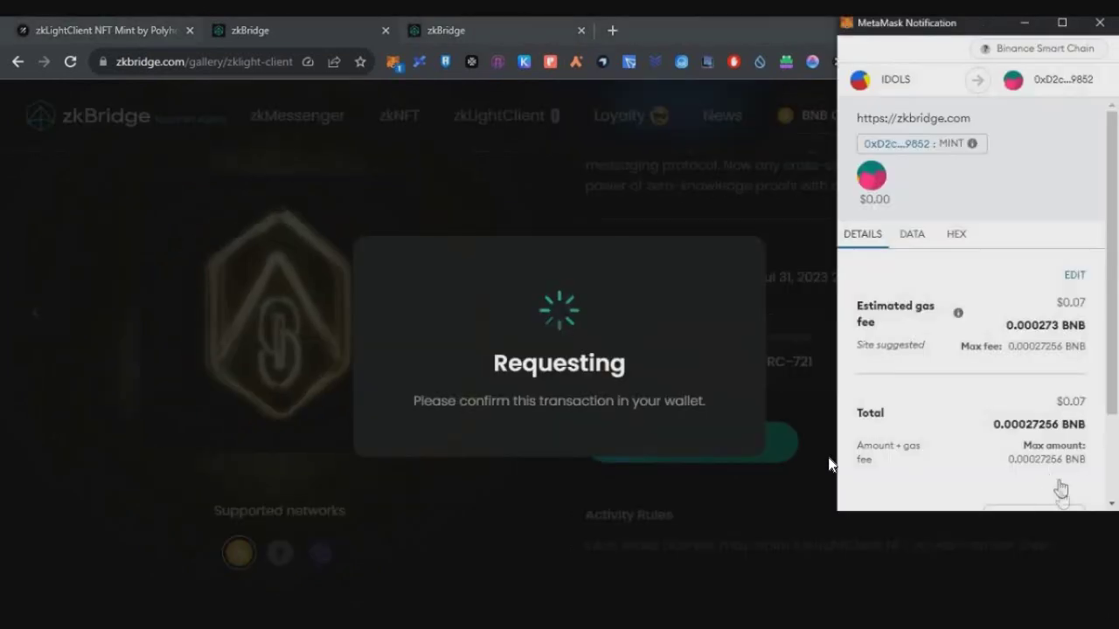
left_click(1058, 489)
Return to Galxe, open the zkLightClient NFT Cross-Chain campaign from the loyalty program and expand its cross-chain task.
left_click(103, 29)
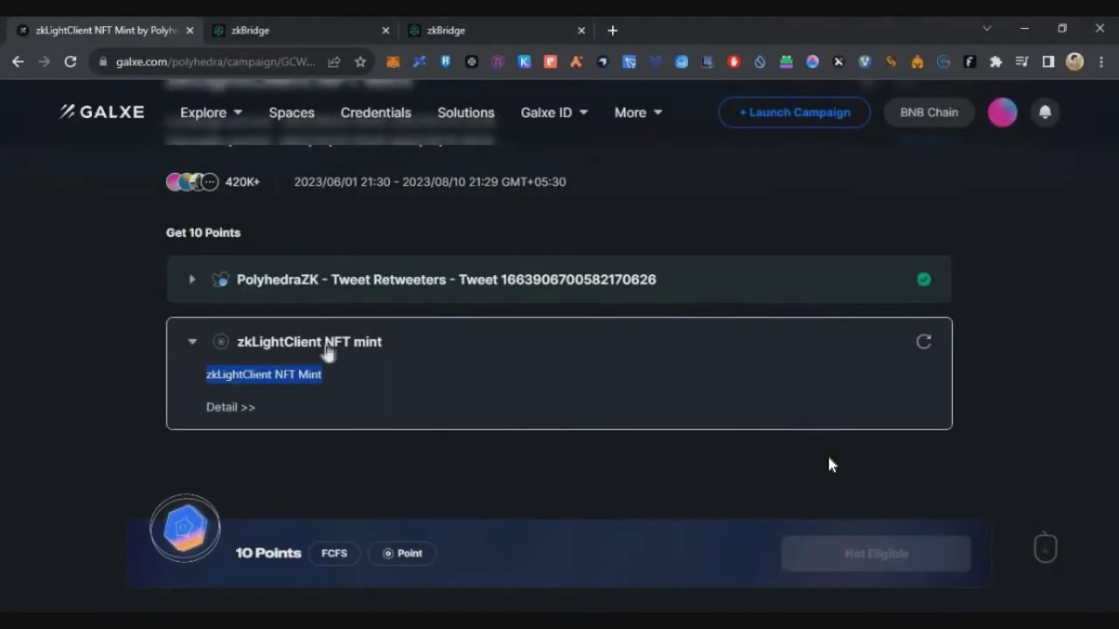
scroll(808, 428, "down", 5)
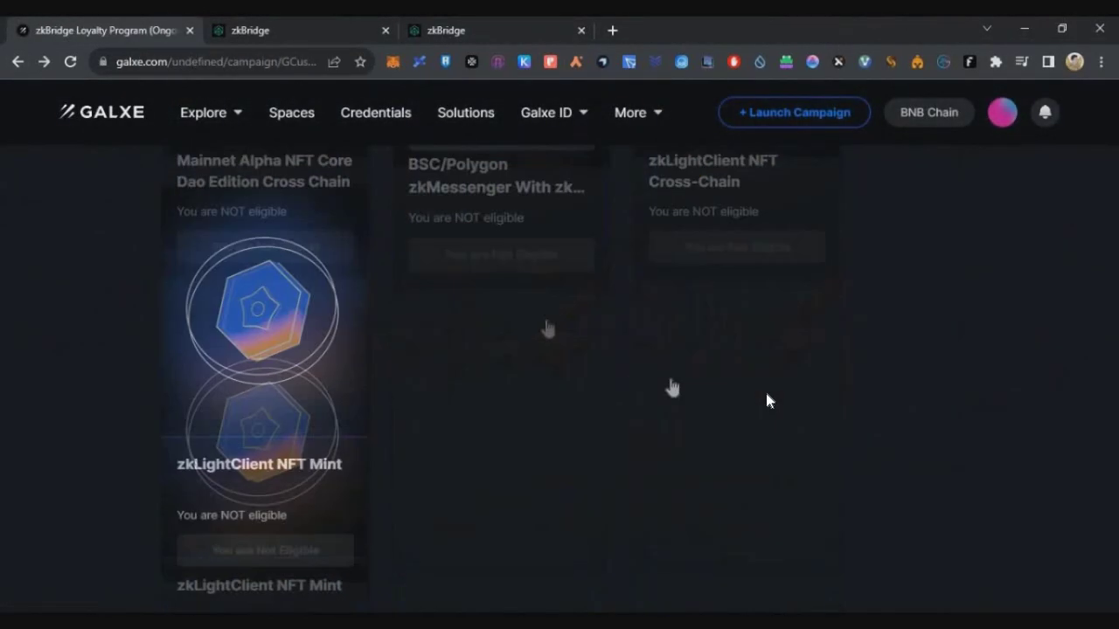
left_click(821, 428)
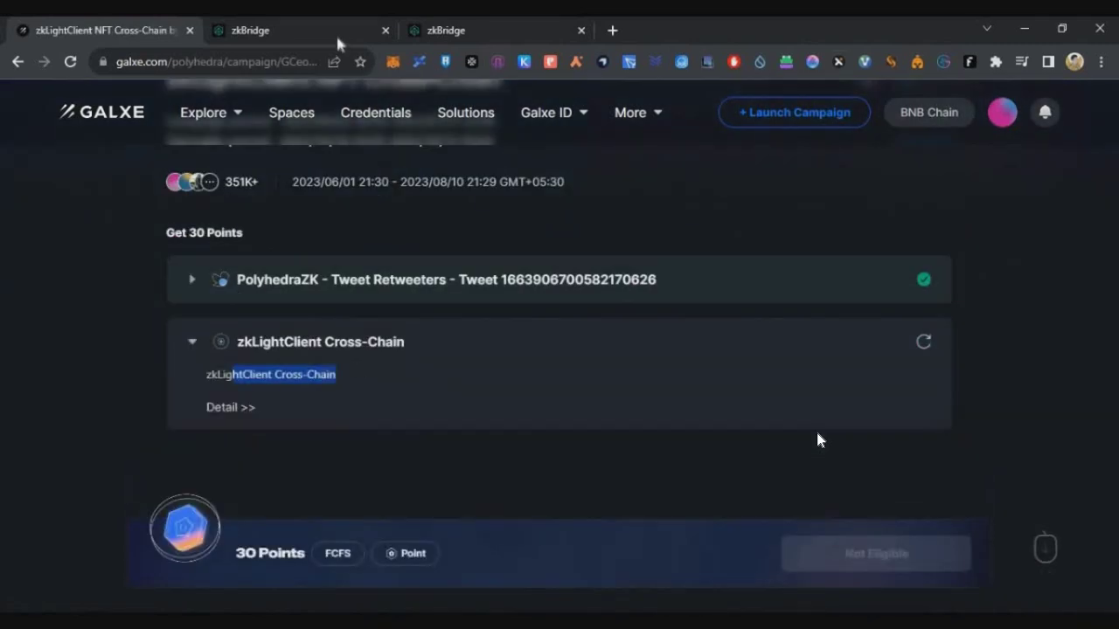
Import the claimed zkLightClient NFT on BNB Chain into zkBridge's NFT transfer form.
left_click(254, 30)
left_click(727, 499)
scroll(736, 498, "down", 2)
left_click(575, 514)
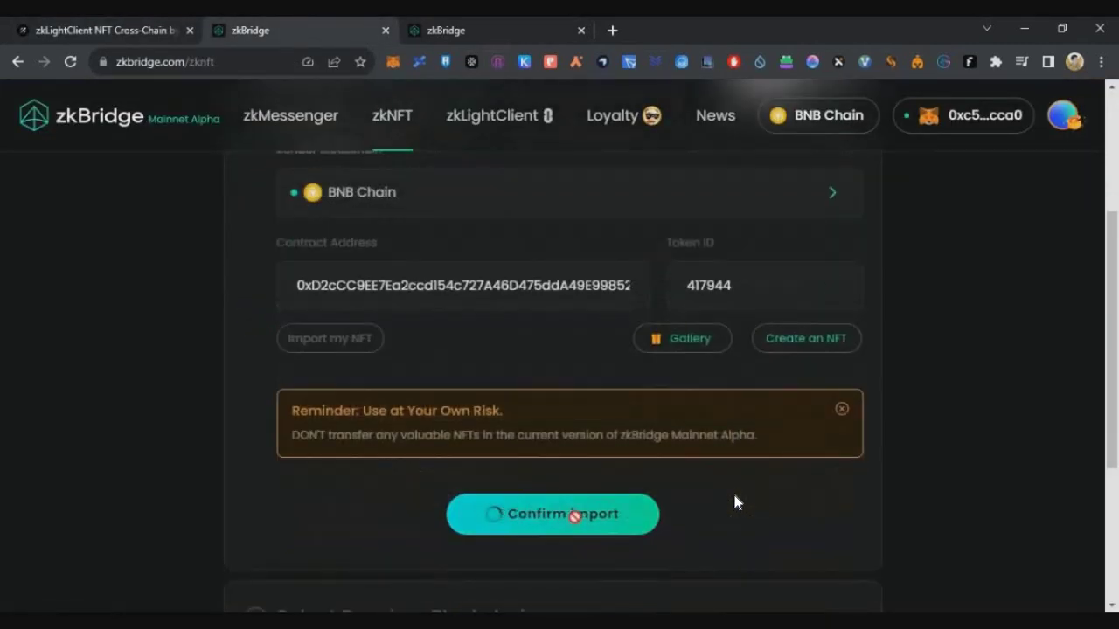
Transfer the zkLightClient NFT from BNB Chain to Polygon and return to its cross-chain campaign on Galxe.
left_click(669, 411)
left_click(651, 394)
scroll(734, 503, "down", 2)
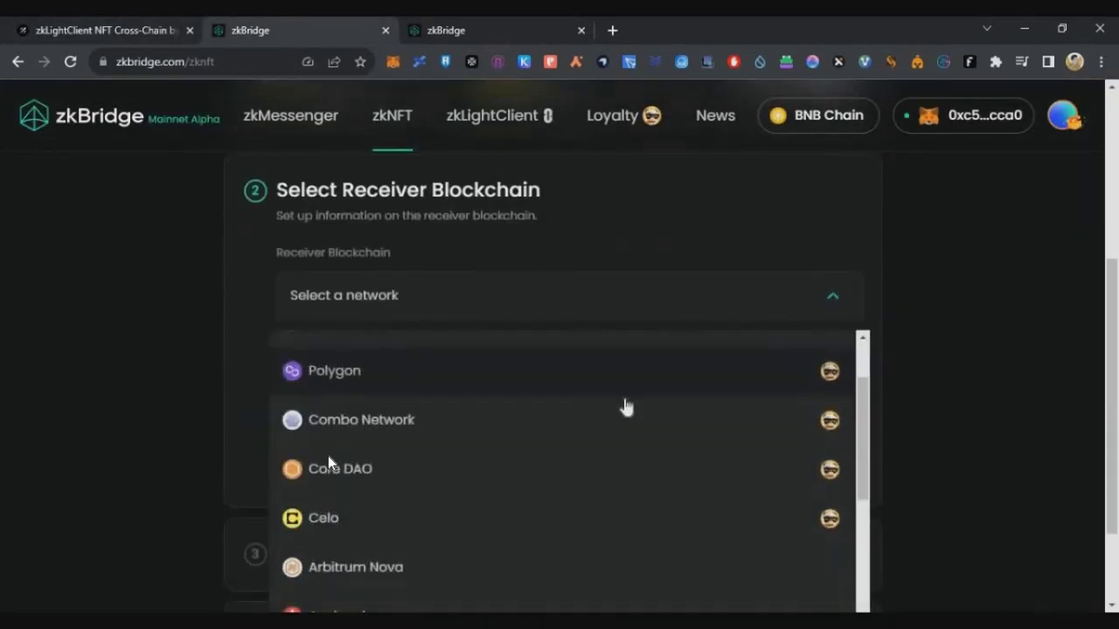
left_click(332, 370)
left_click(529, 496)
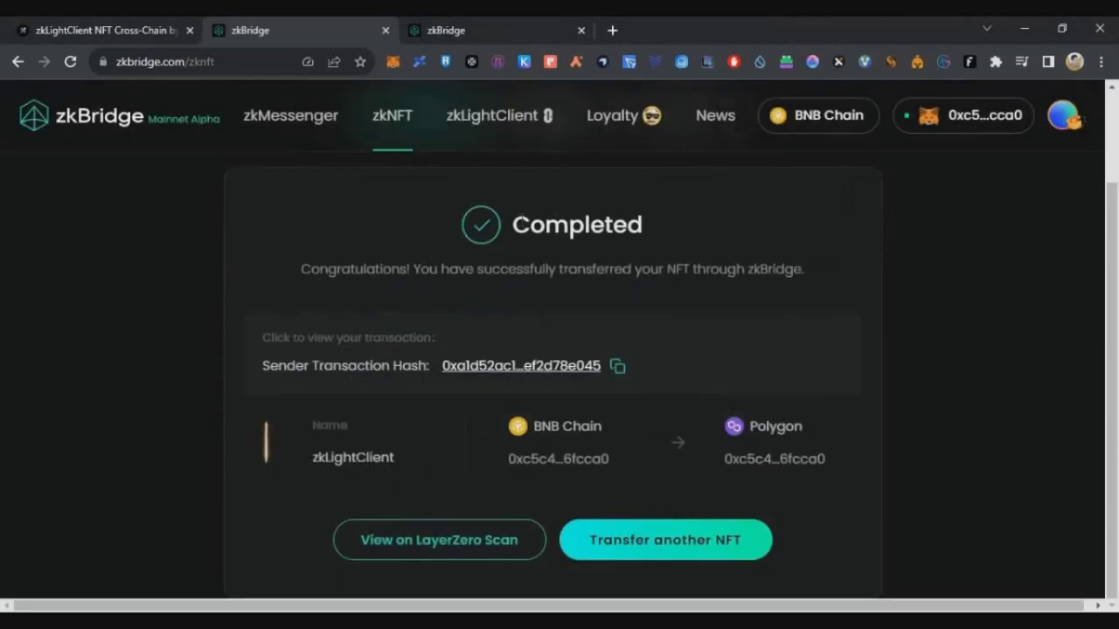
left_click_drag(719, 269, 298, 64)
left_click(104, 29)
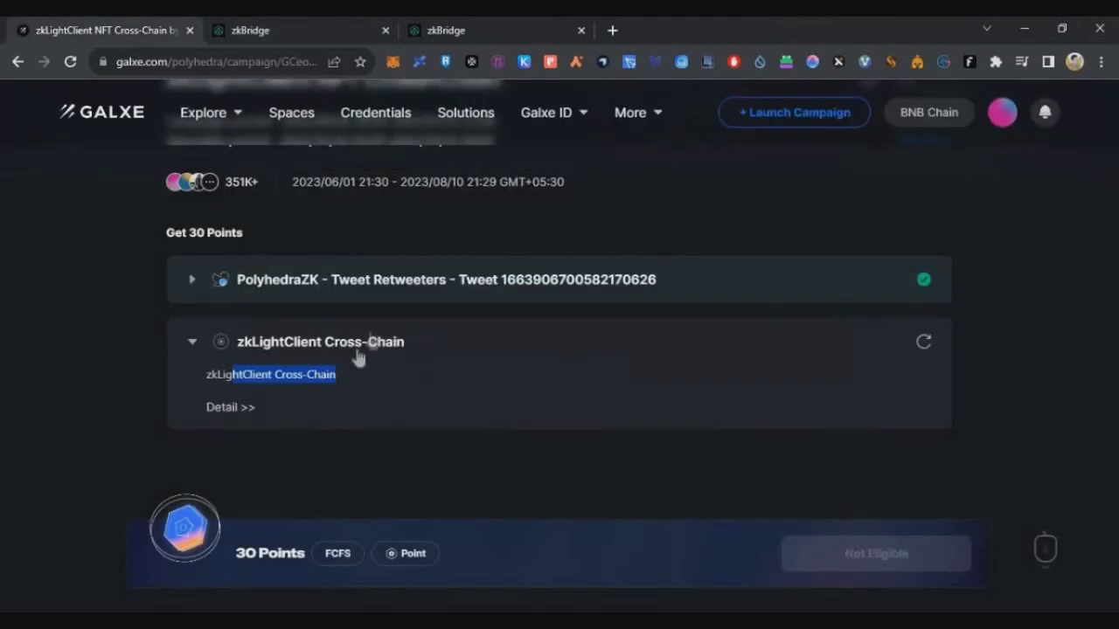
Leave the zkLightClient NFT Cross-Chain campaign and look through the loyalty program's campaign page on Galxe.
left_click(18, 62)
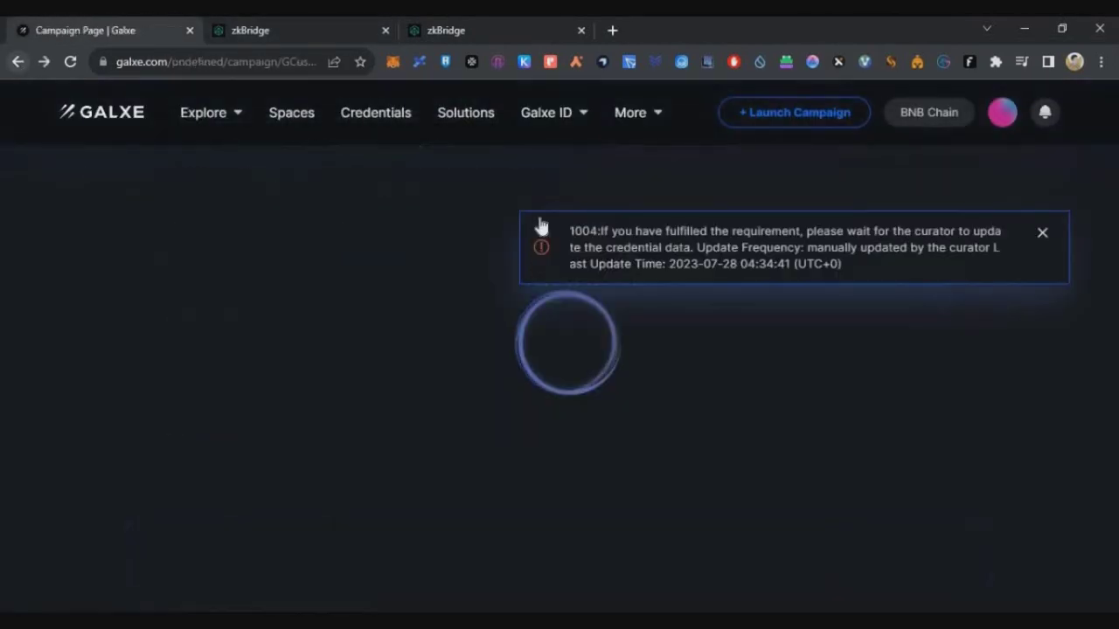
scroll(593, 430, "down", 10)
scroll(592, 429, "up", 10)
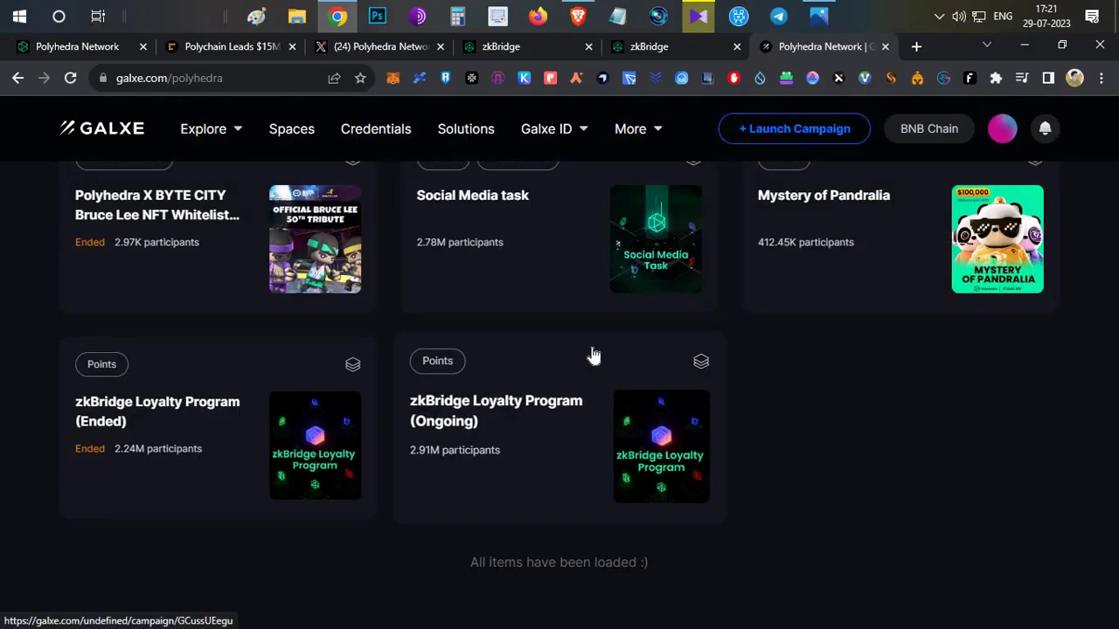
Check the loyalty points earned on Polyhedra Network's Galxe space and look over its campaigns.
scroll(593, 352, "up", 2)
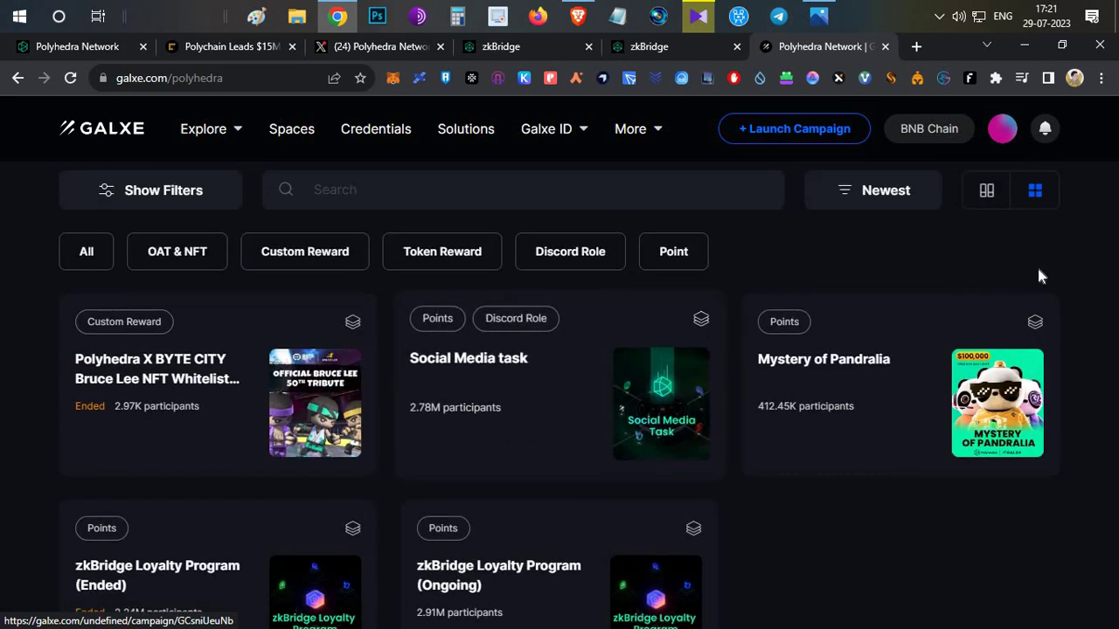
scroll(967, 271, "up", 2)
double_click(953, 190)
scroll(975, 258, "up", 2)
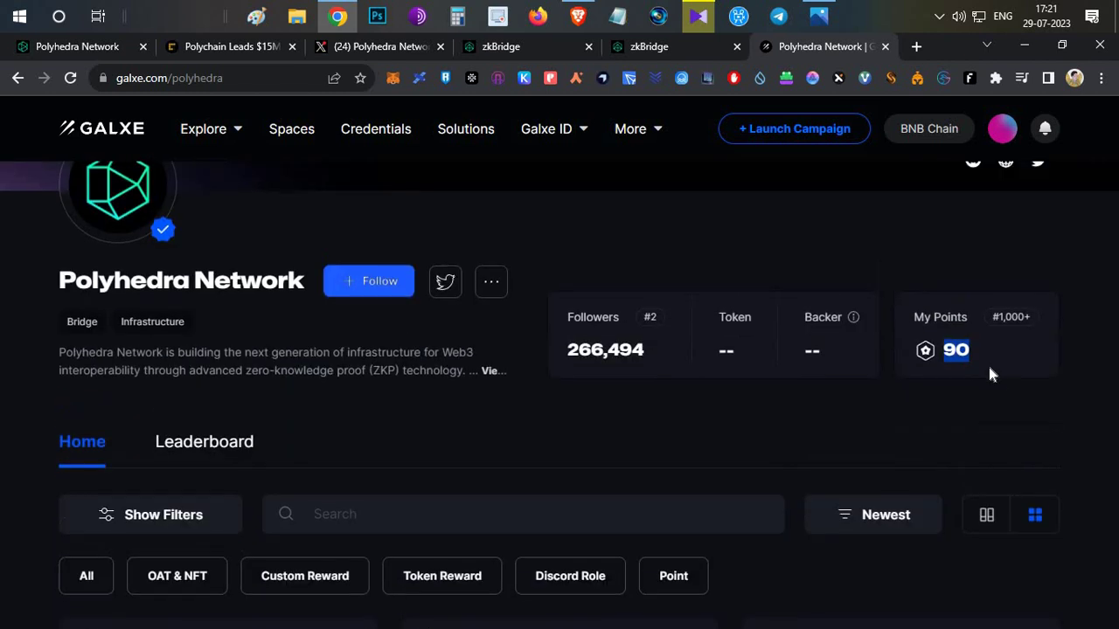
left_click(947, 347)
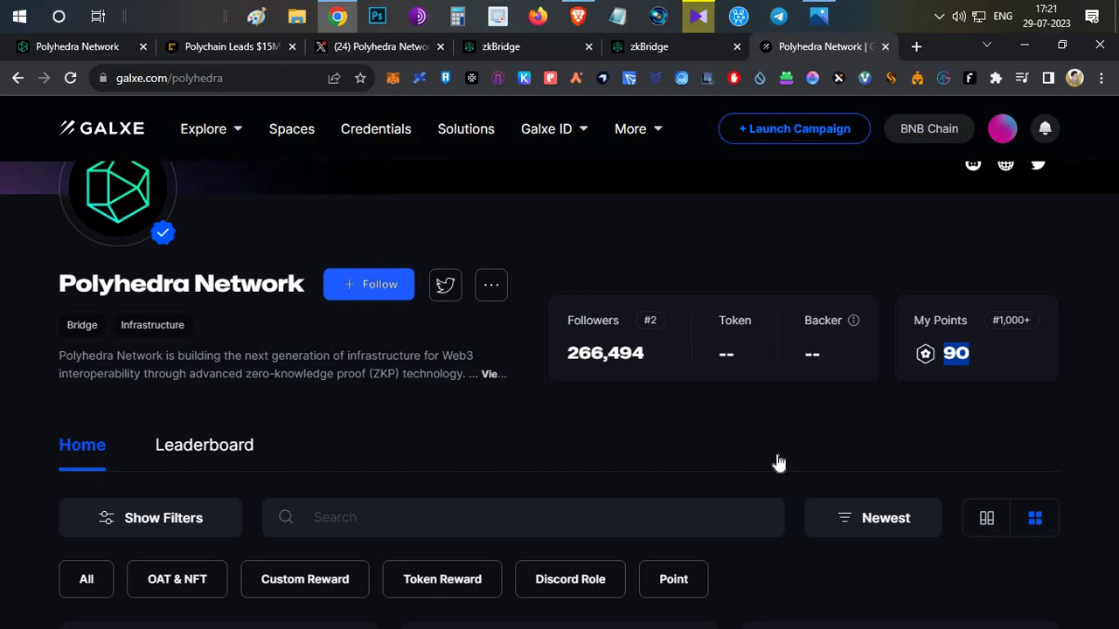
scroll(679, 454, "down", 3)
scroll(600, 467, "up", 3)
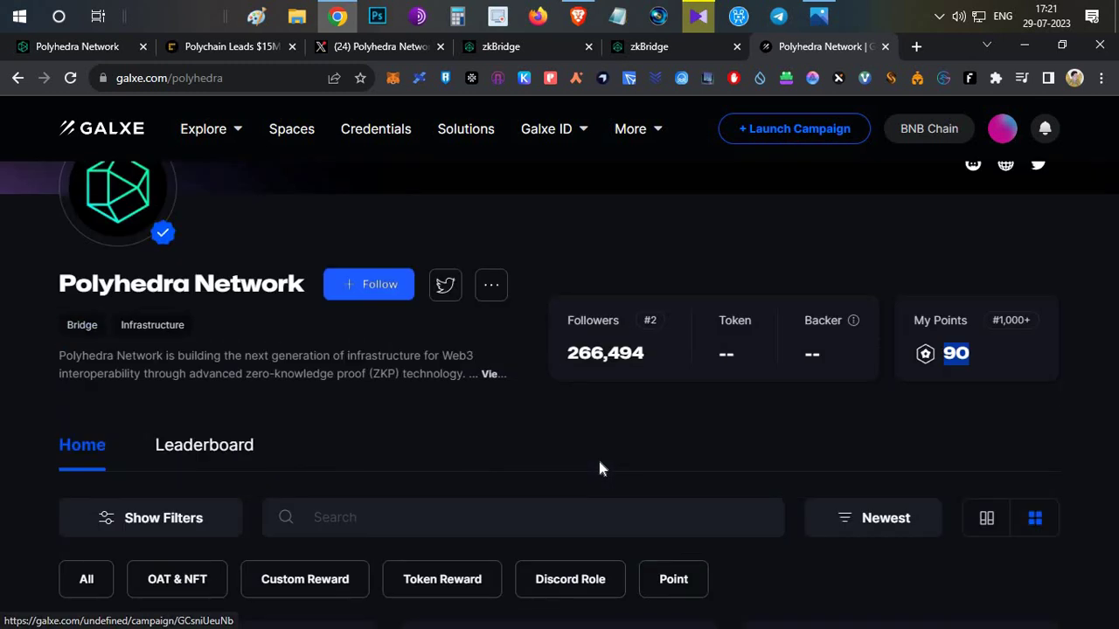
scroll(598, 468, "up", 2)
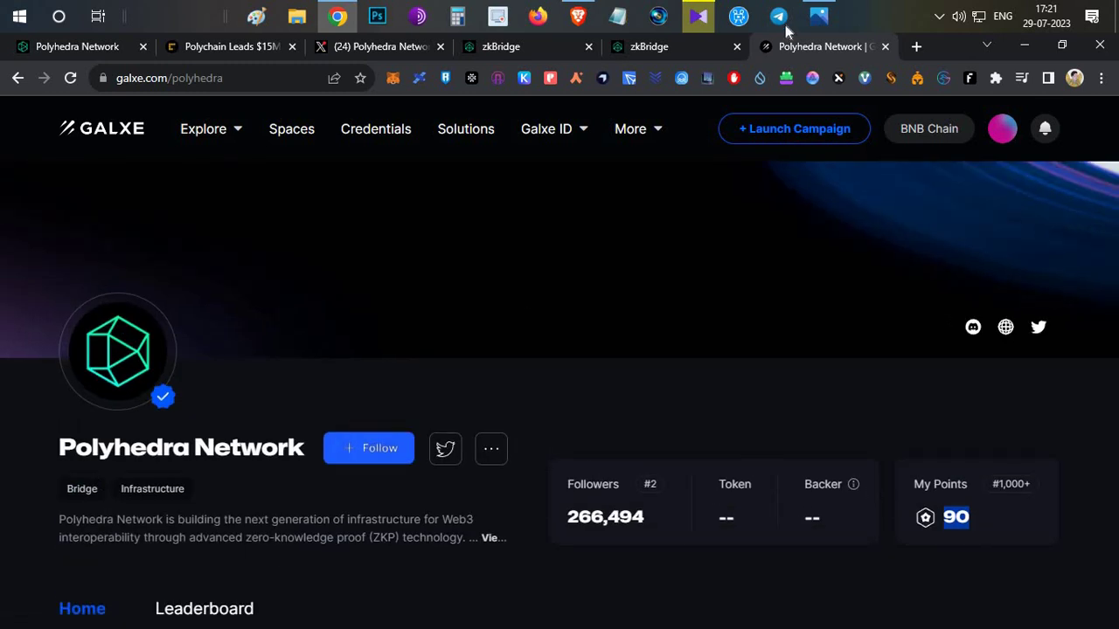
Read the highlighted FAQ answers about participant bonuses and testing rewards in the ph.jpg image, and return to the Polyhedra Network space on Galxe.
left_click(818, 16)
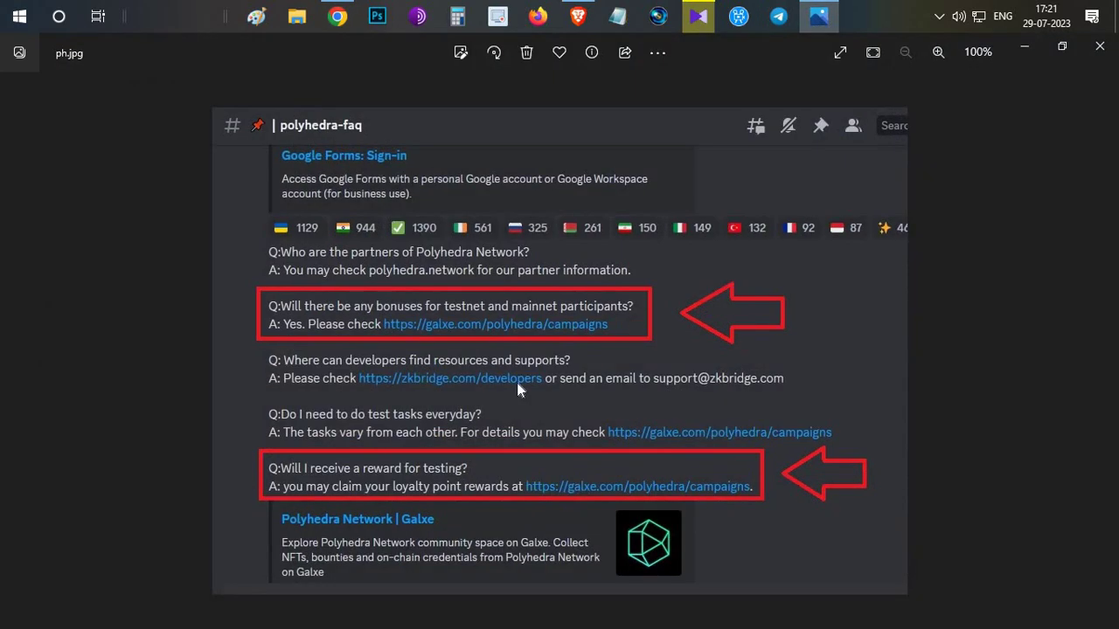
scroll(345, 316, "up", 2)
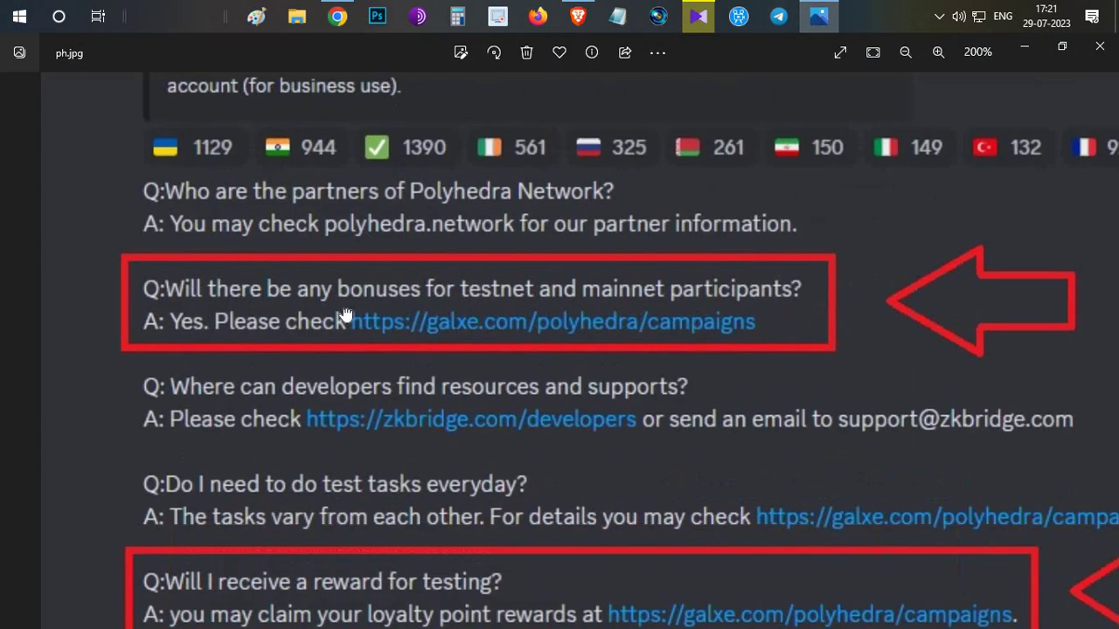
scroll(607, 255, "down", 2)
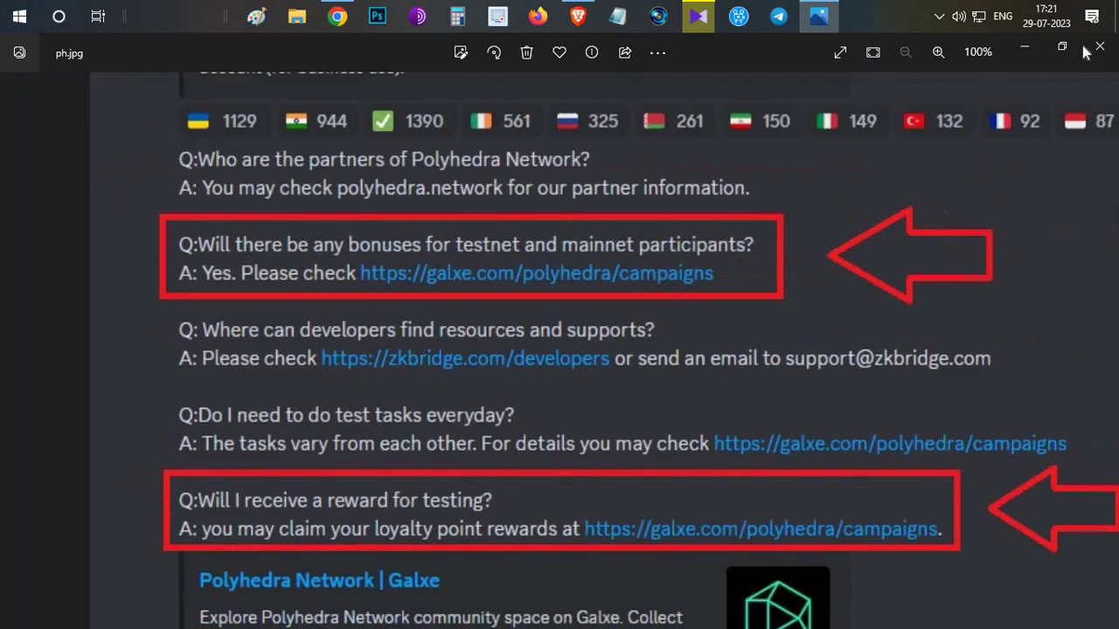
left_click(1024, 47)
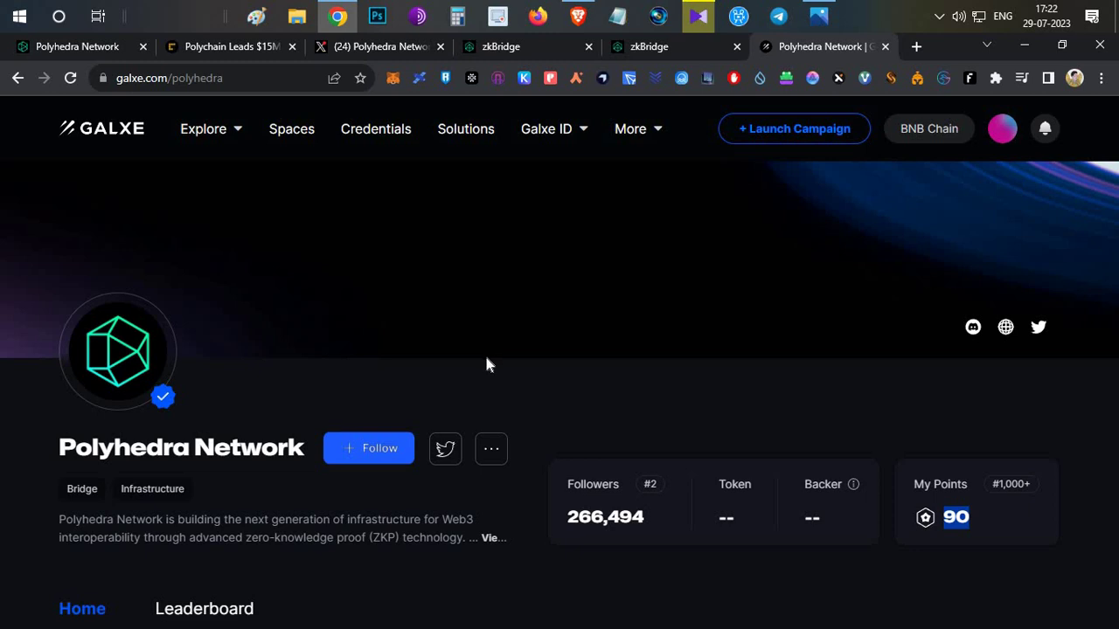
scroll(529, 365, "down", 5)
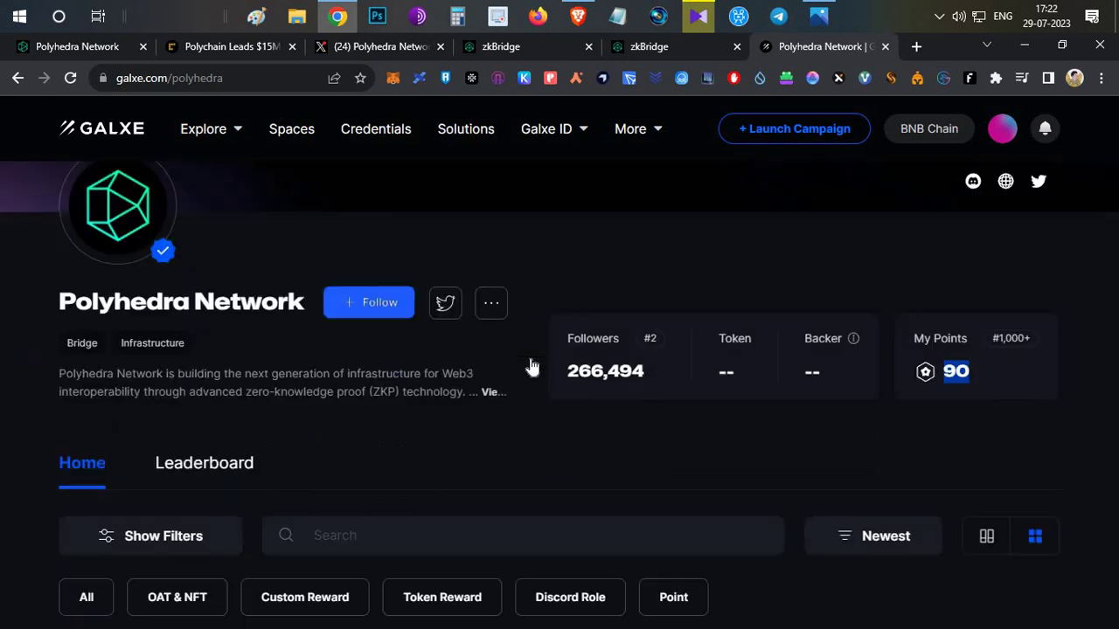
scroll(527, 353, "up", 5)
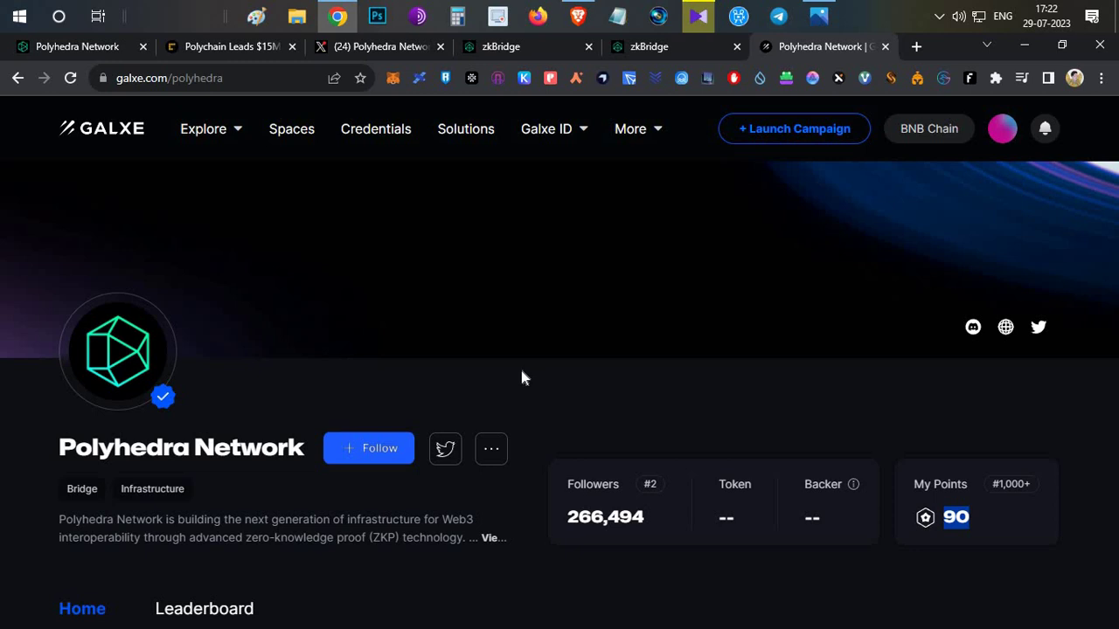
Switch to the Brave browser and show the CryptoTelugu channel's videos page on YouTube.
left_click(83, 48)
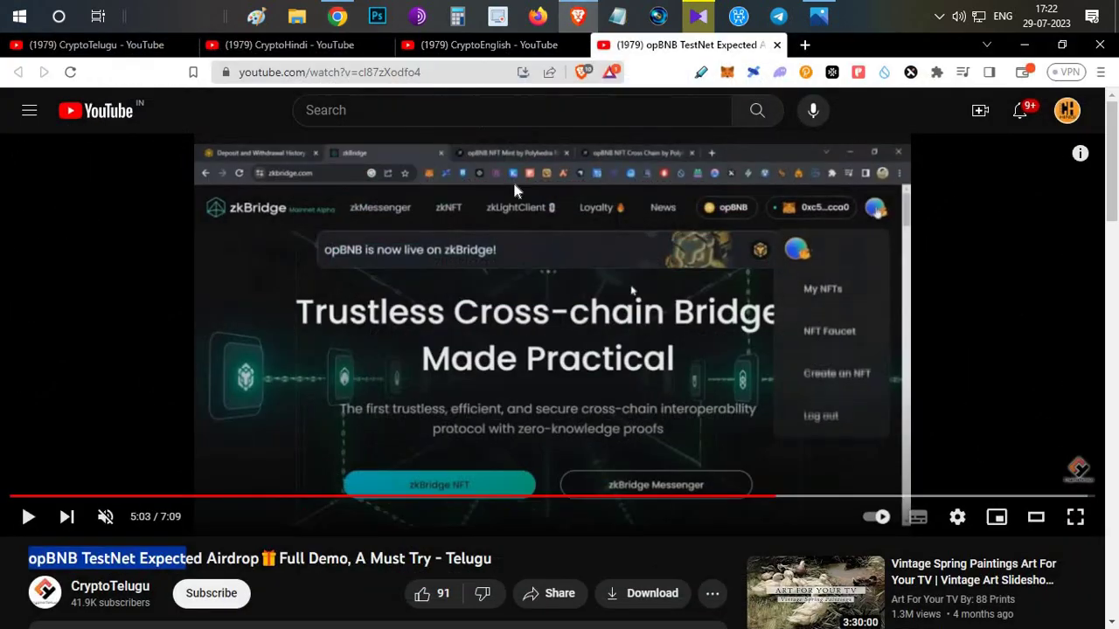
left_click(95, 44)
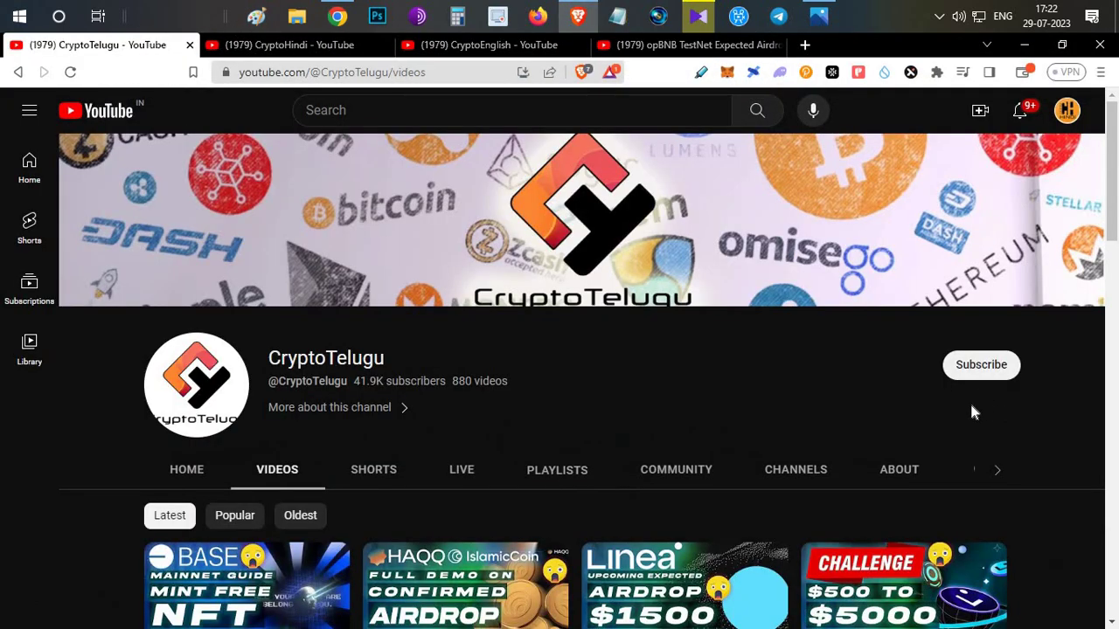